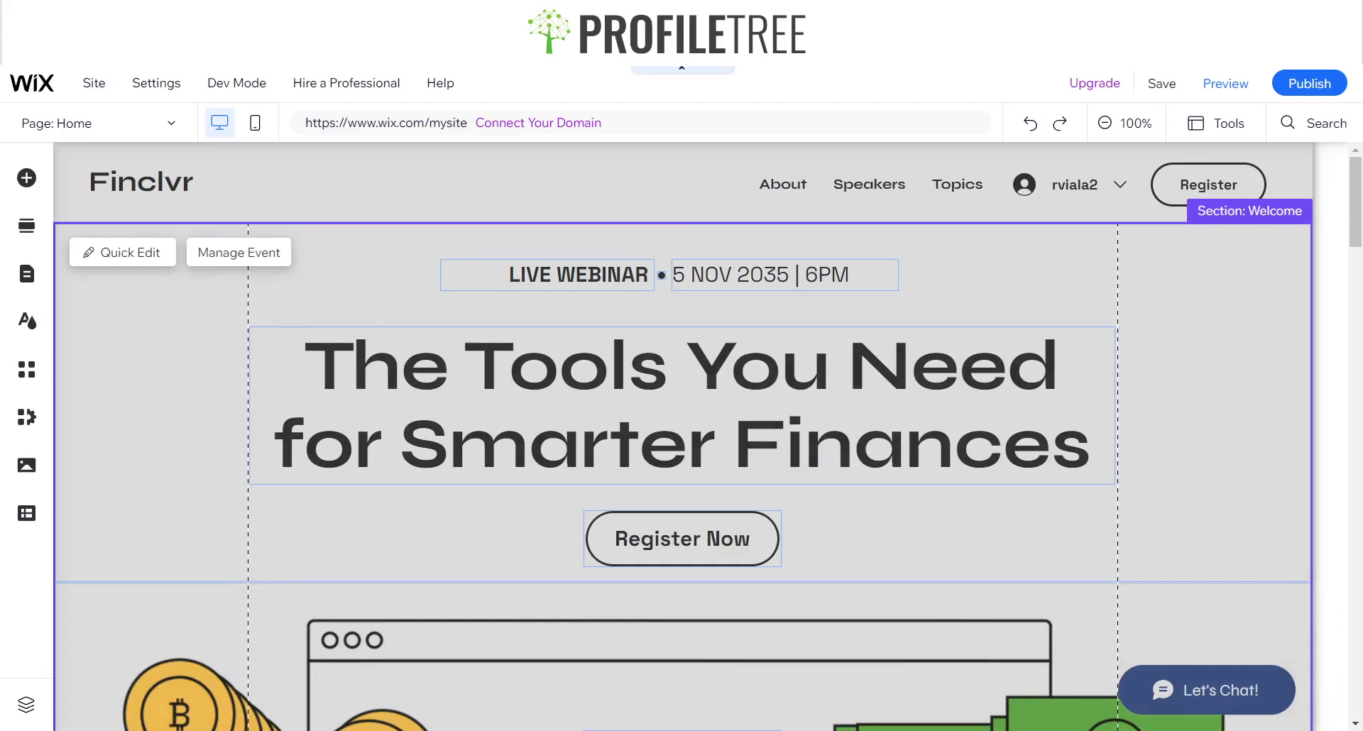
# Step: Delete the member login bar from the site header and acknowledge the deletion notice
pyautogui.click(158, 409)
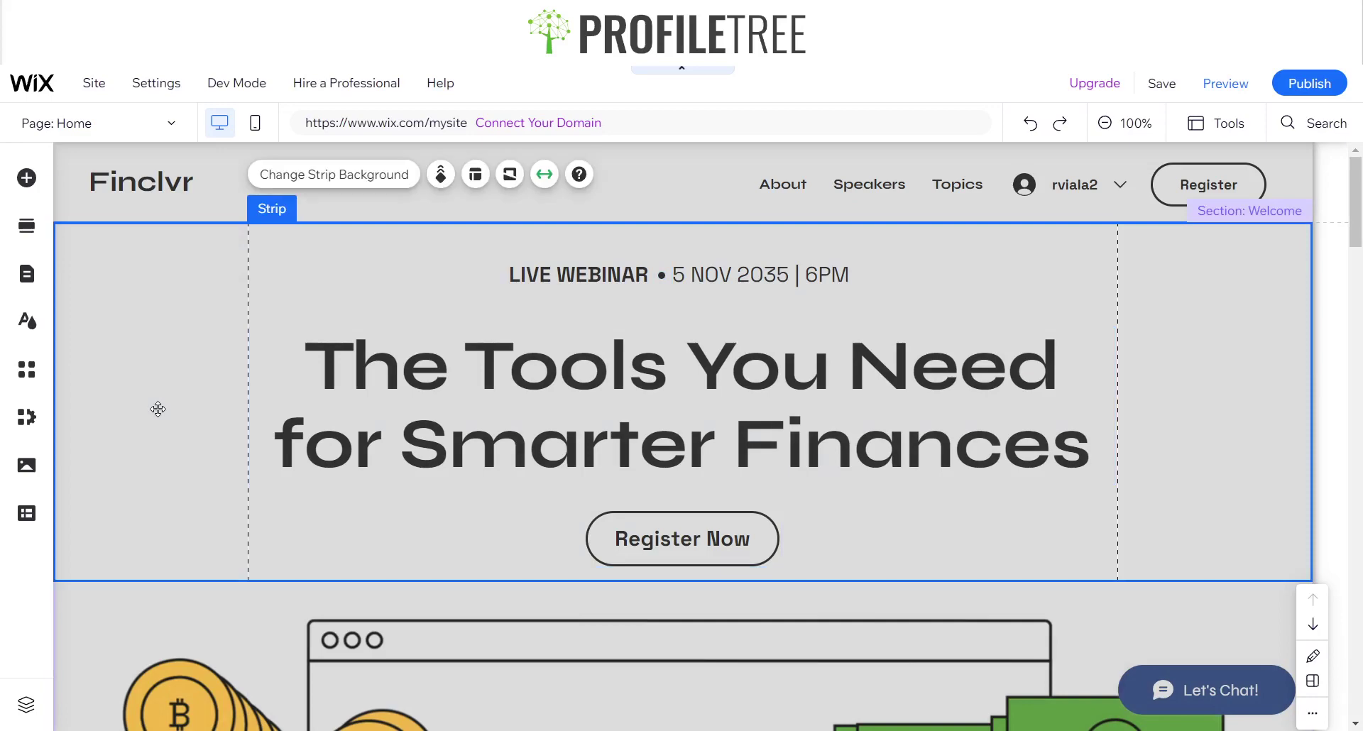
pyautogui.click(1042, 180)
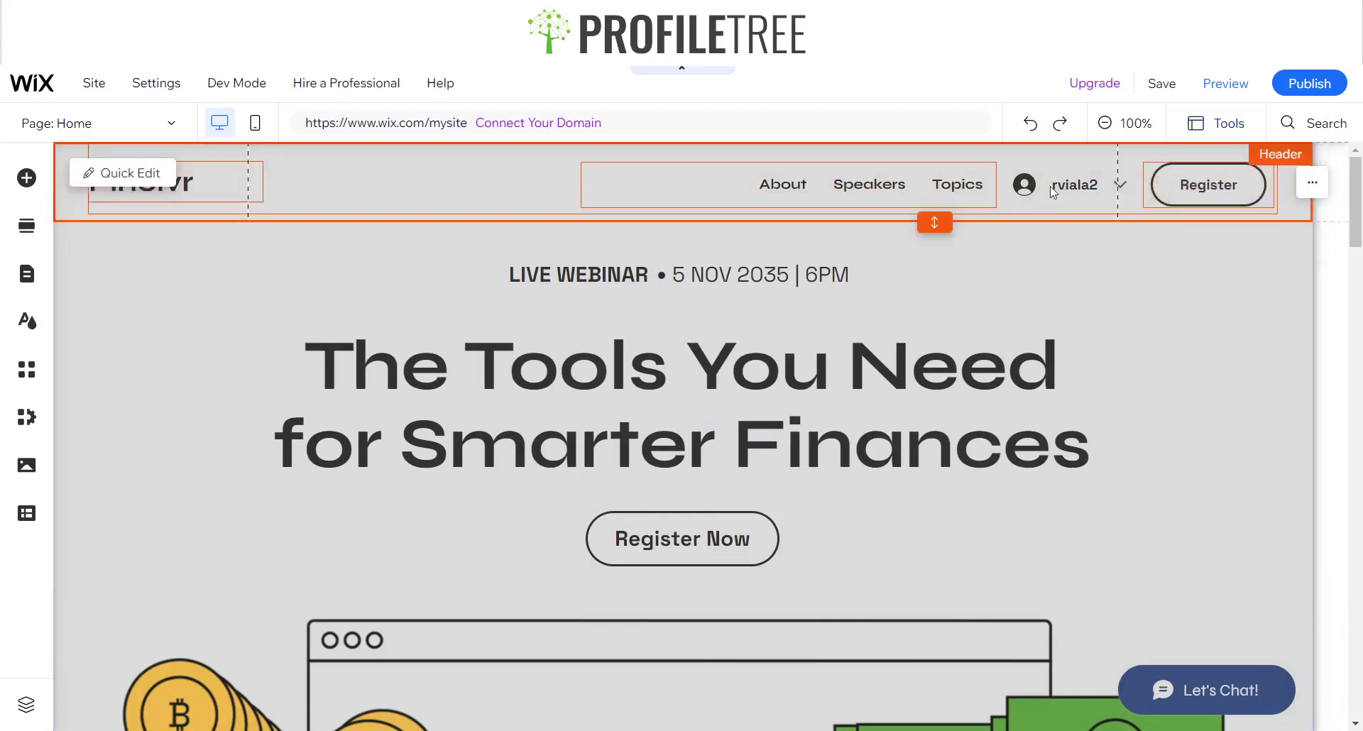
pyautogui.click(1064, 189)
pyautogui.rightClick(1063, 189)
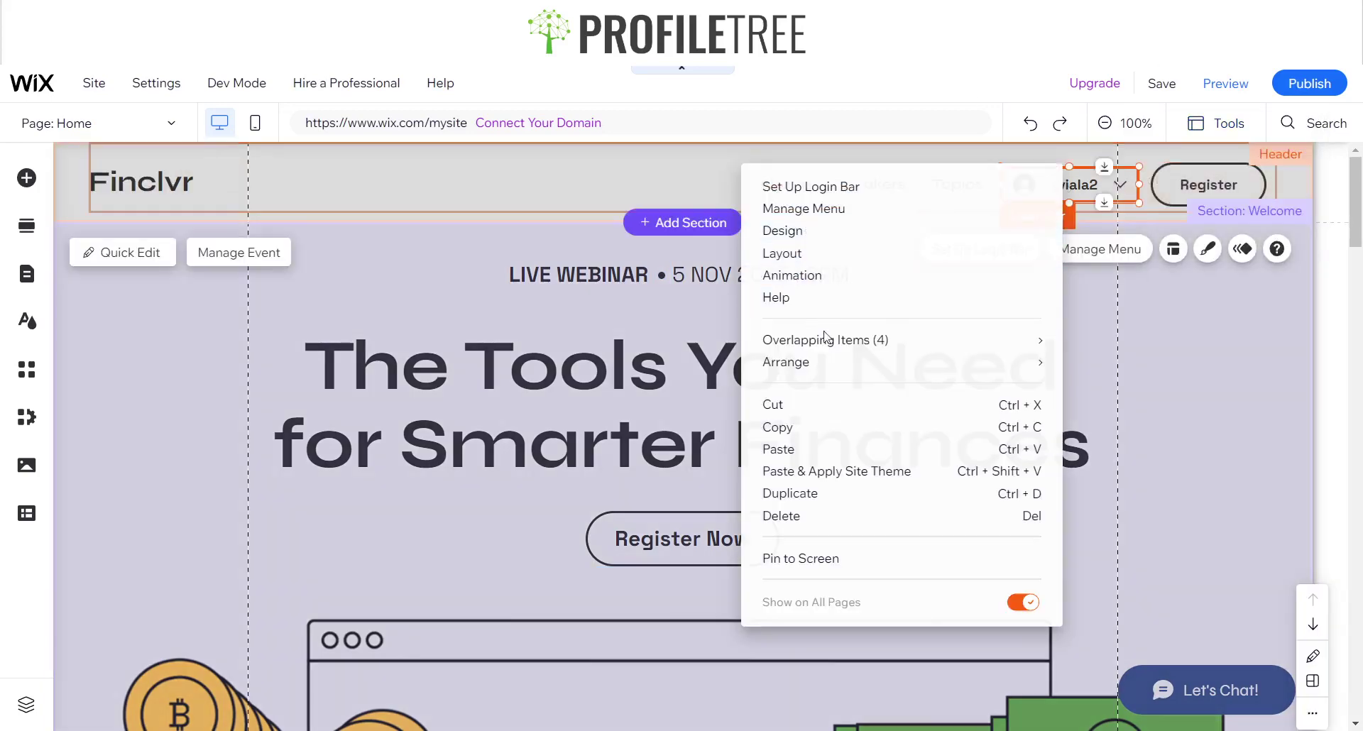
pyautogui.click(786, 515)
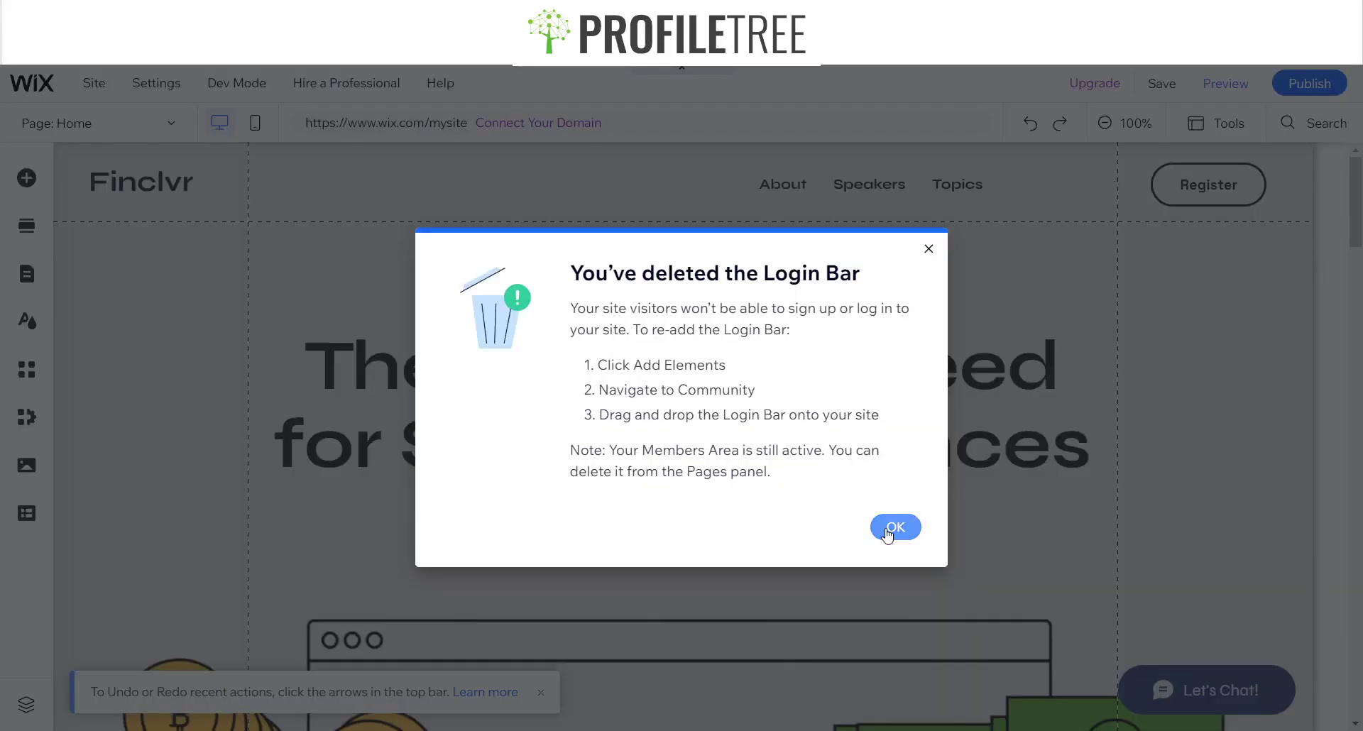
pyautogui.click(891, 527)
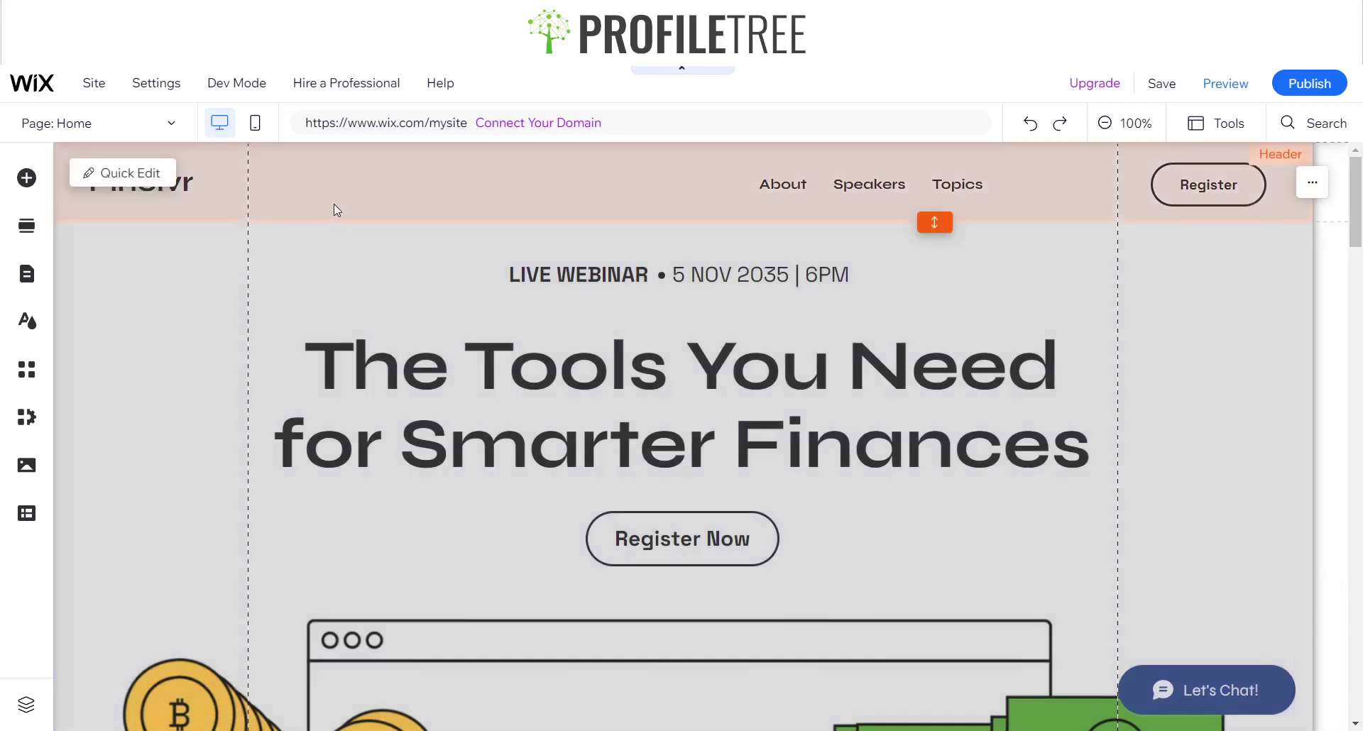
# Step: Examine the header's strip, second column, Register button and site title, and the Welcome section's strip
pyautogui.click(334, 203)
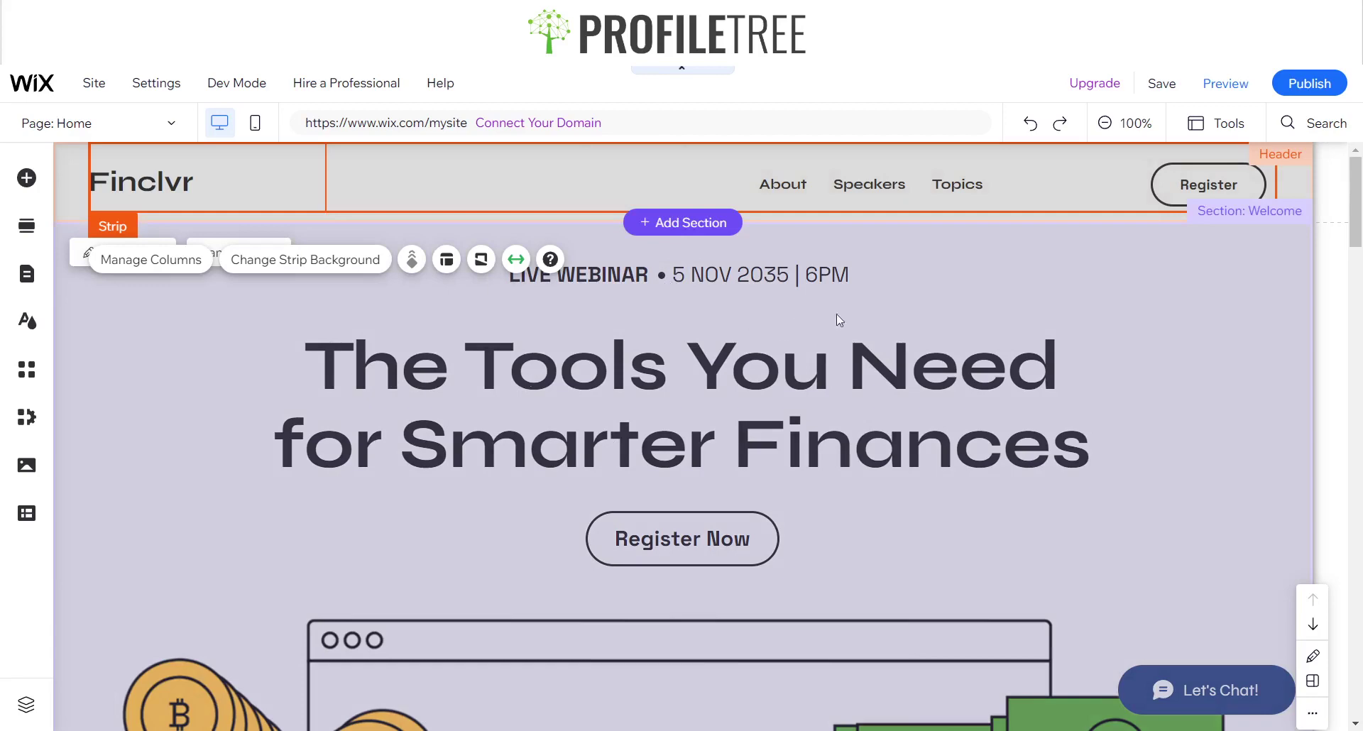
pyautogui.scroll(-2, 831, 316)
pyautogui.scroll(2, 667, 403)
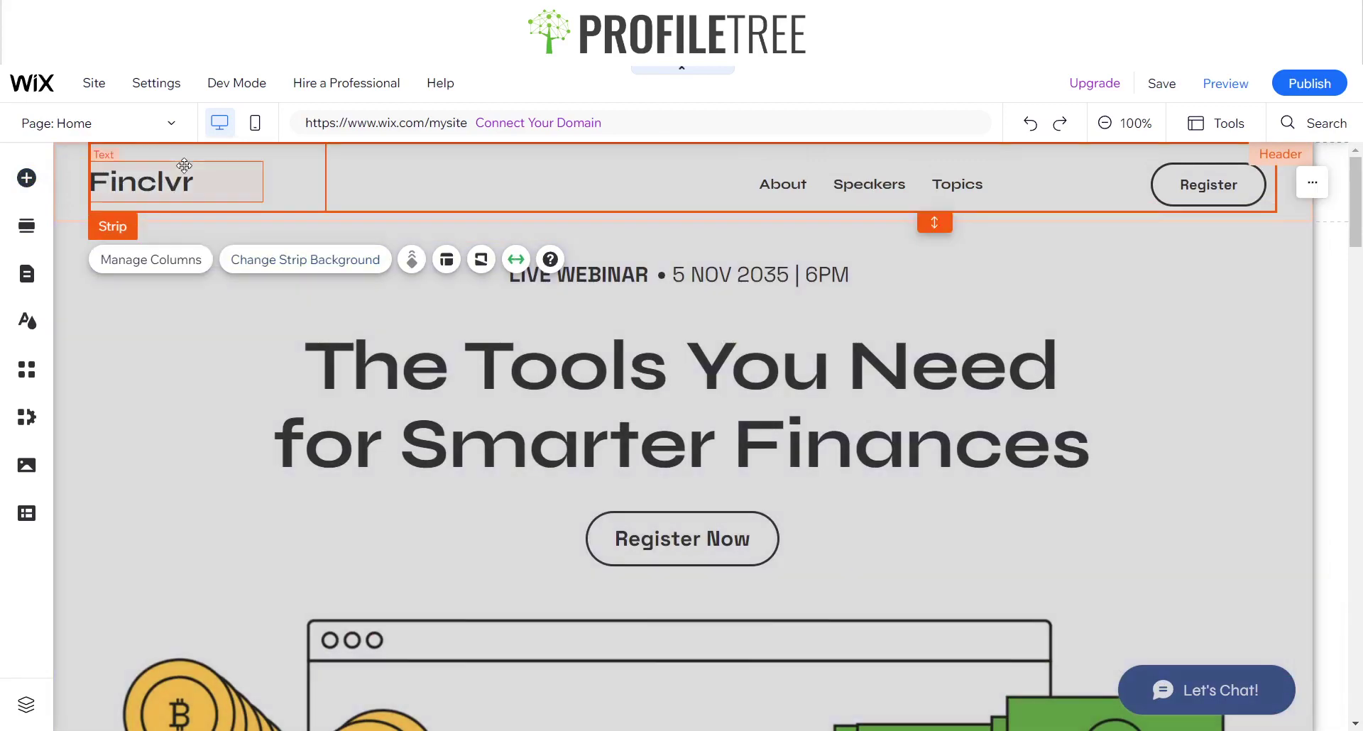
pyautogui.click(458, 170)
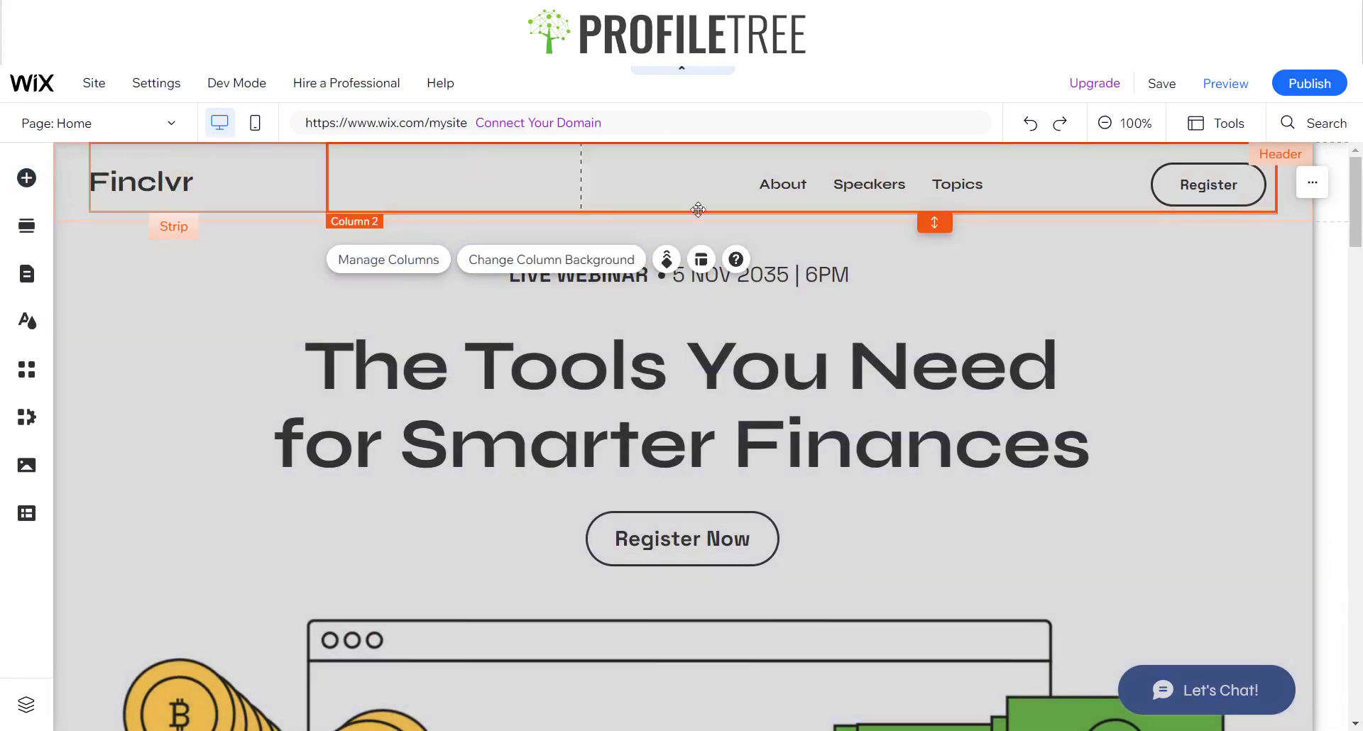
pyautogui.click(1202, 198)
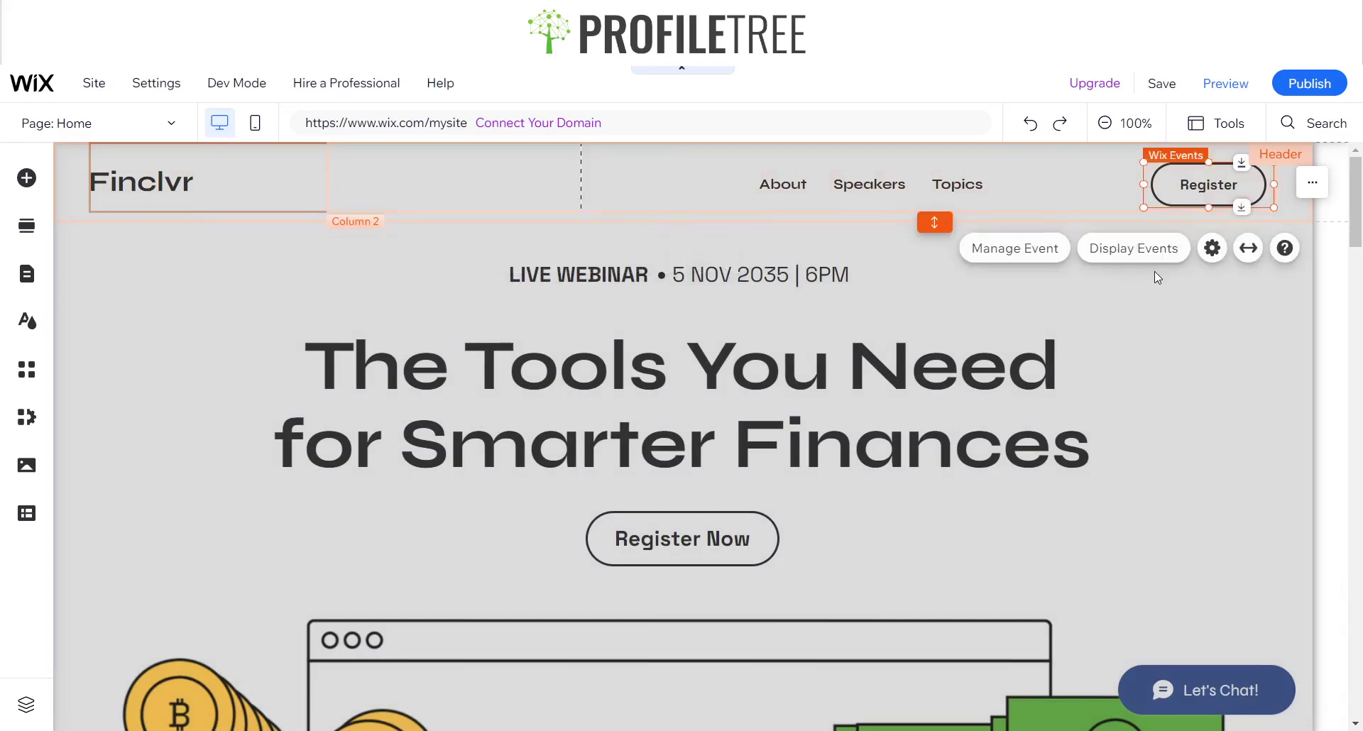
pyautogui.click(1154, 271)
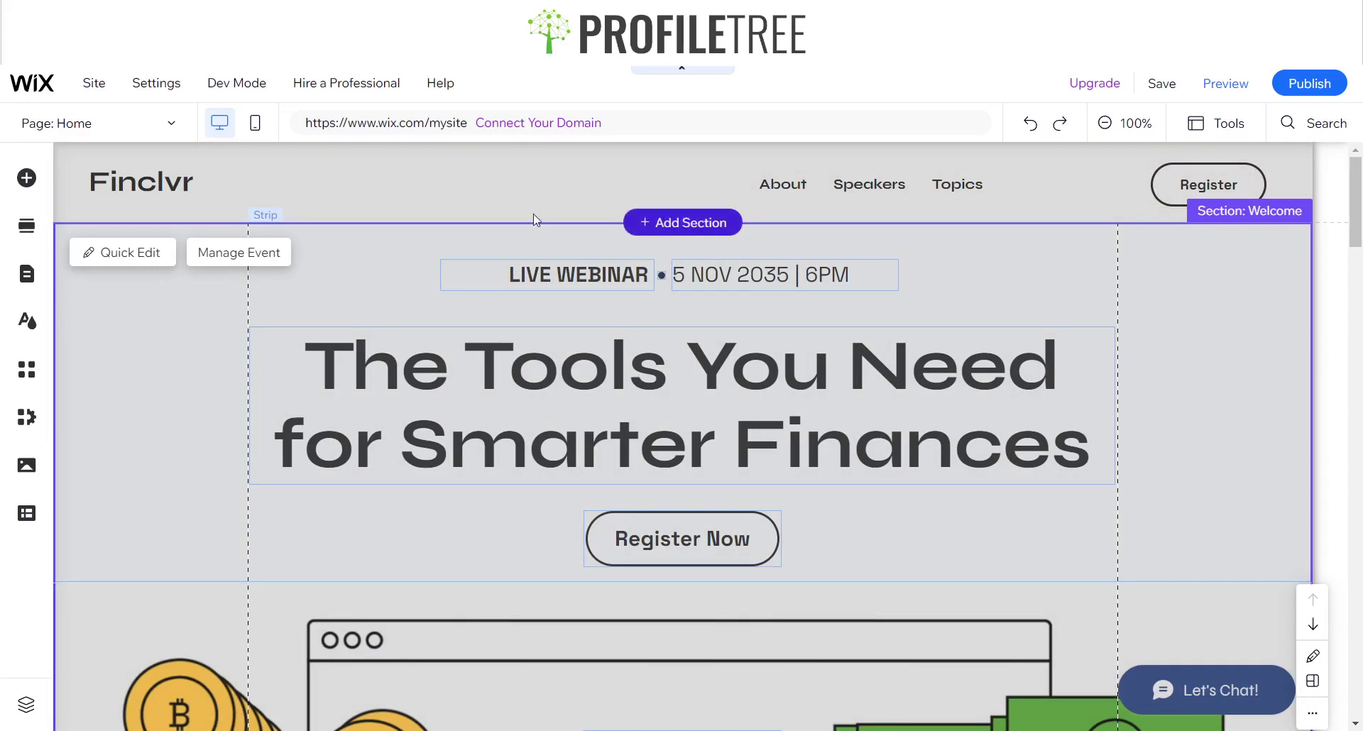
pyautogui.click(125, 193)
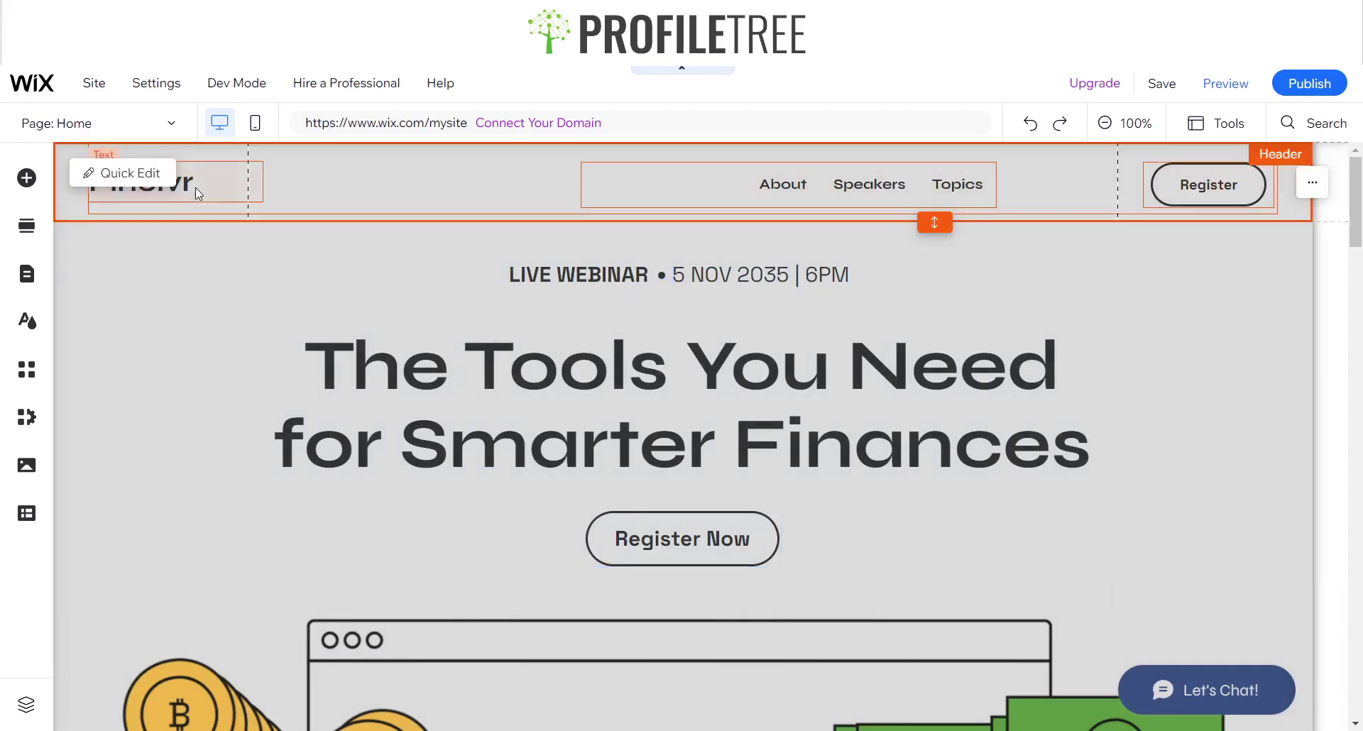
pyautogui.click(199, 183)
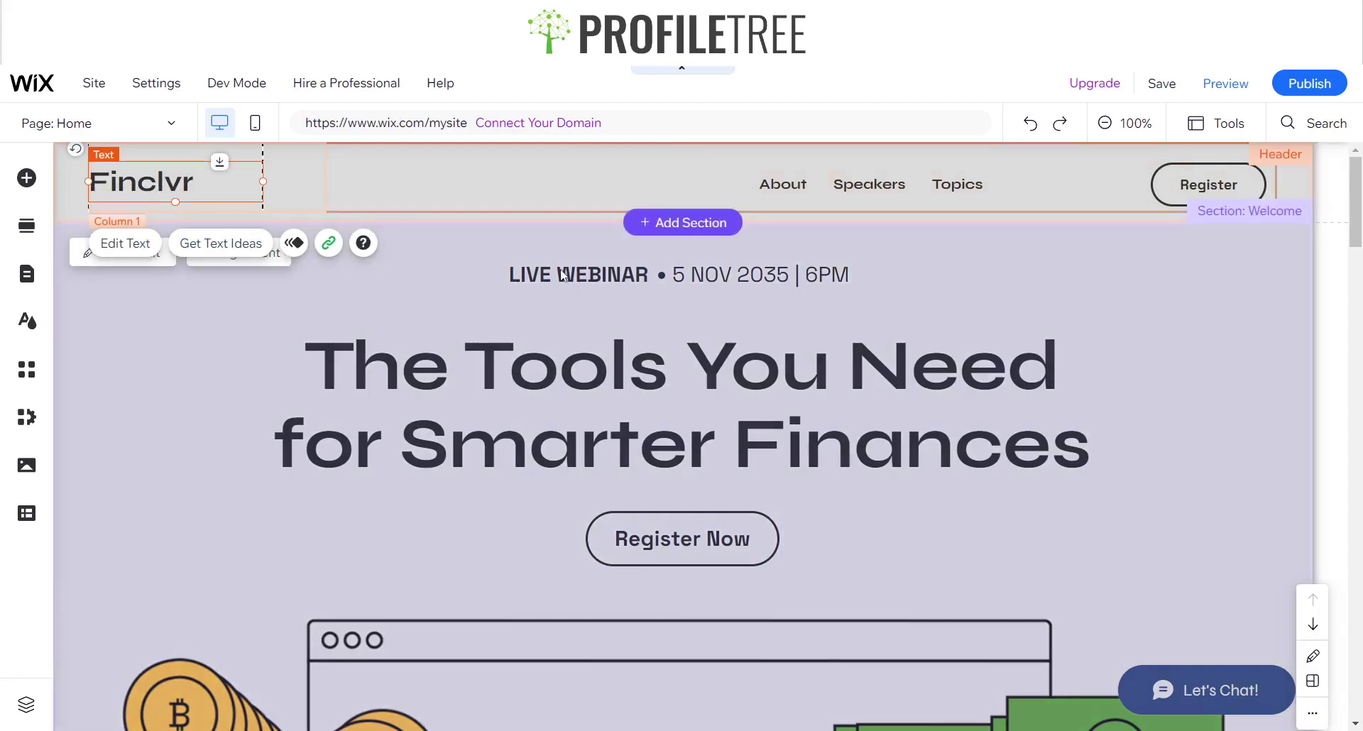
pyautogui.click(568, 235)
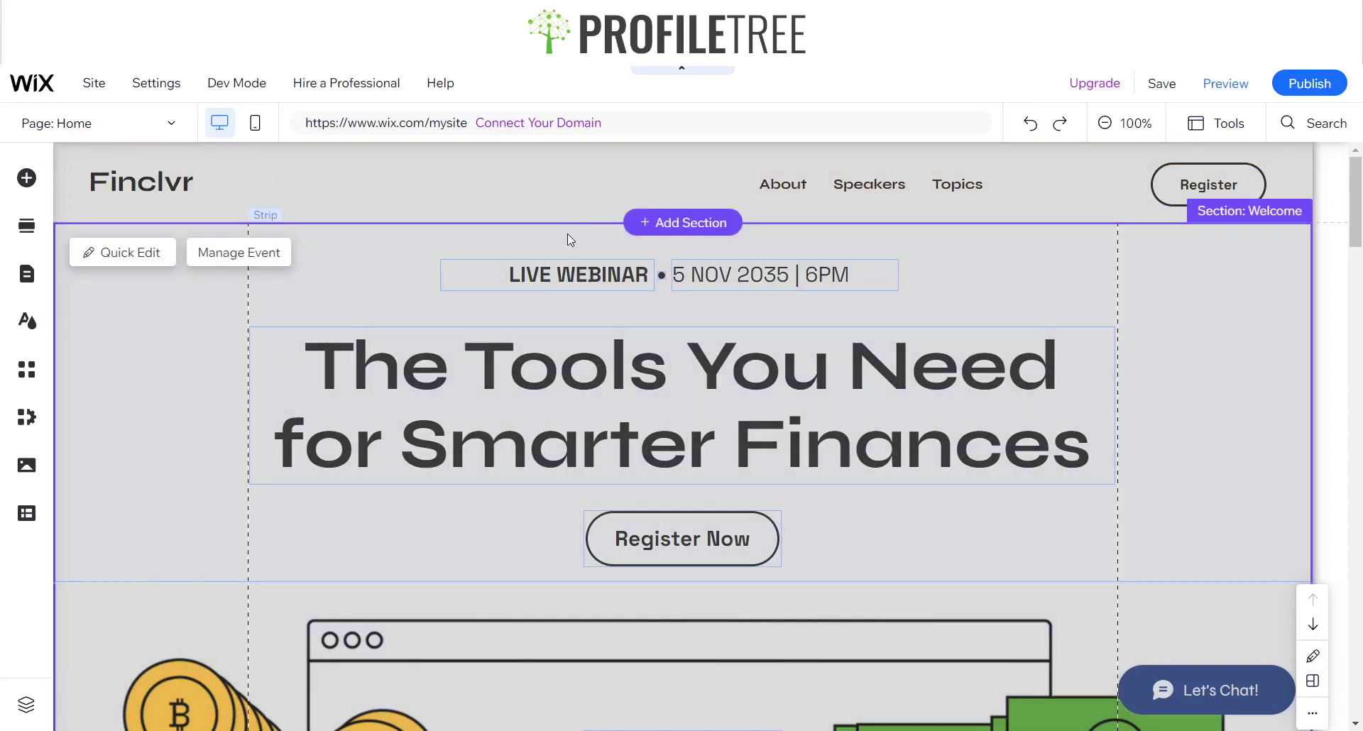
pyautogui.click(571, 229)
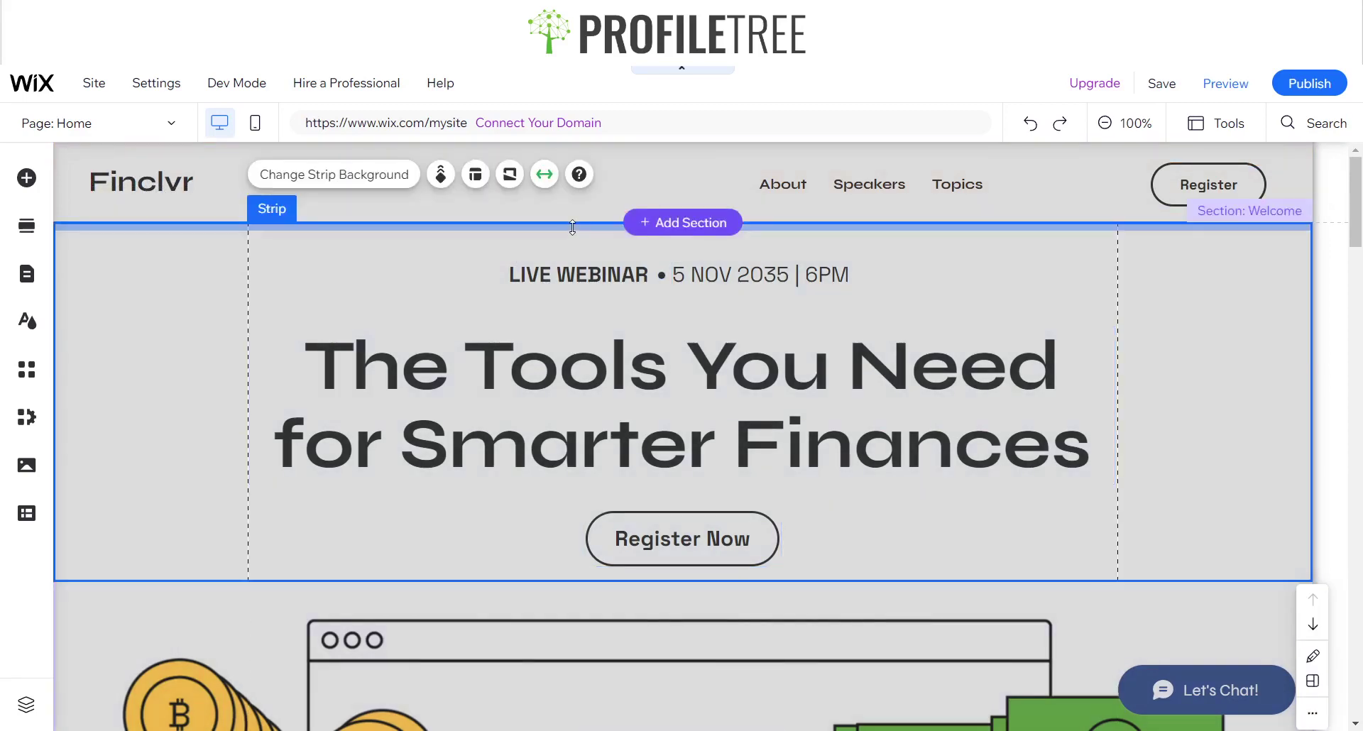
pyautogui.moveTo(572, 227); pyautogui.dragTo(572, 216)
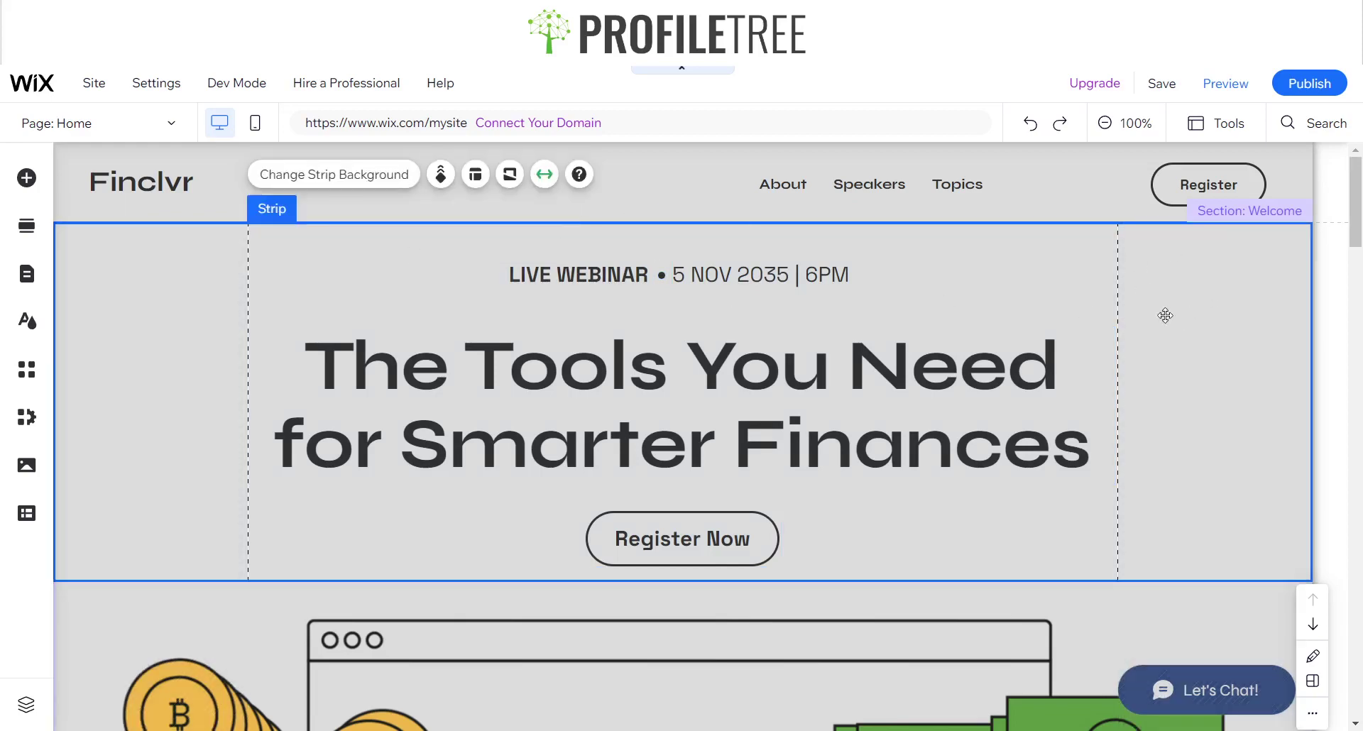
pyautogui.click(1169, 188)
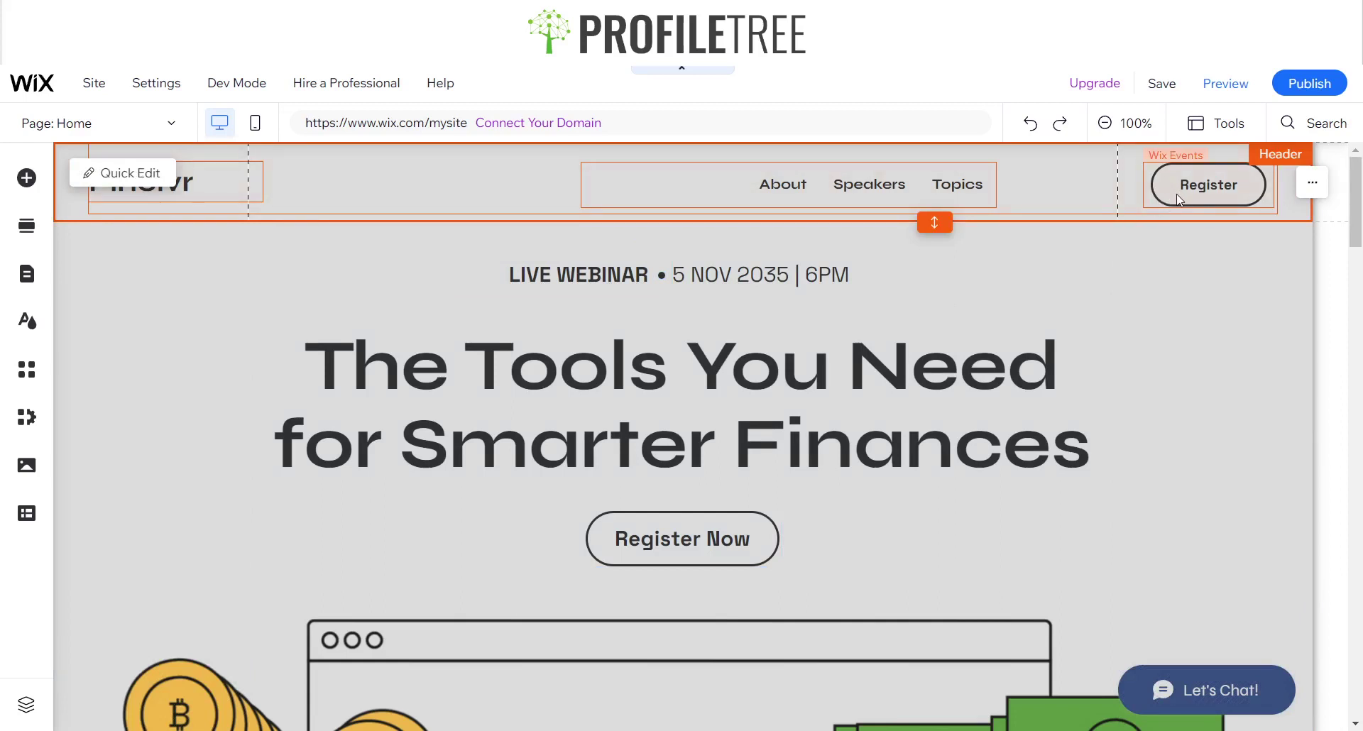
pyautogui.click(1180, 200)
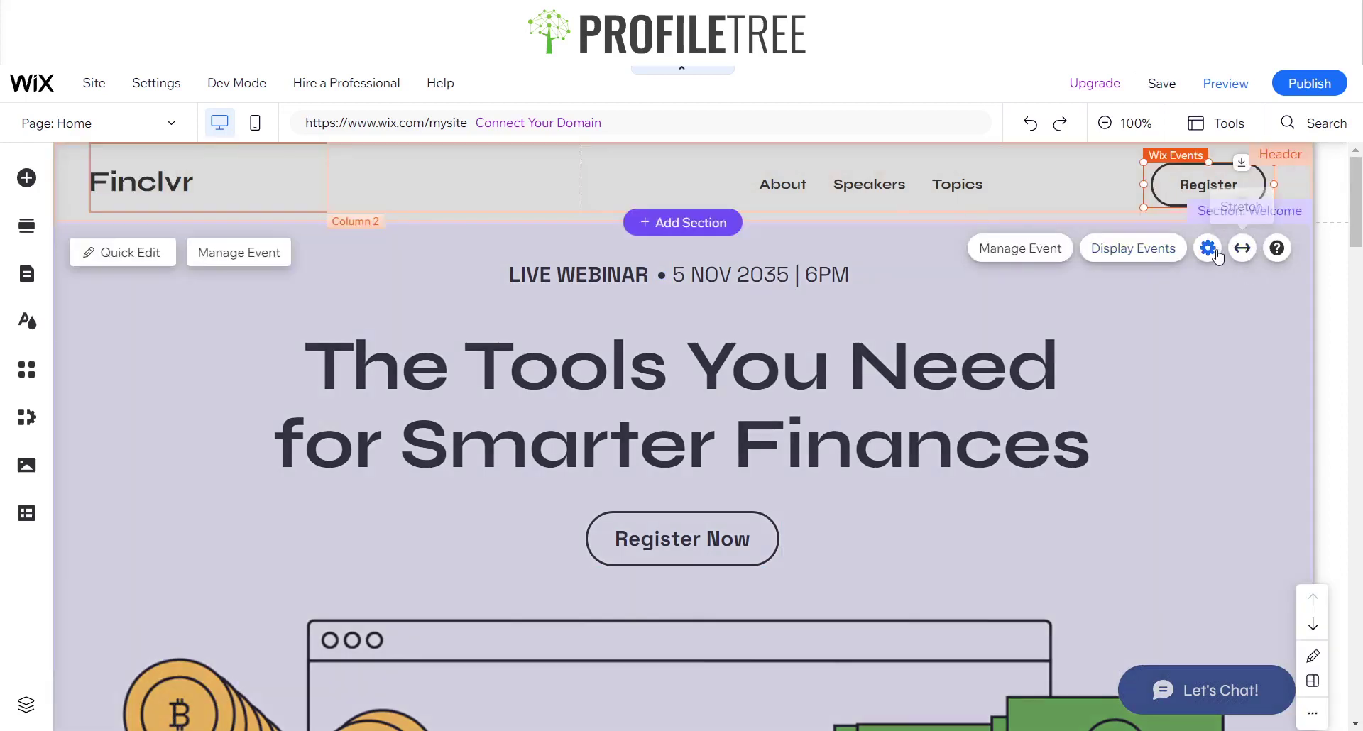
pyautogui.click(1208, 248)
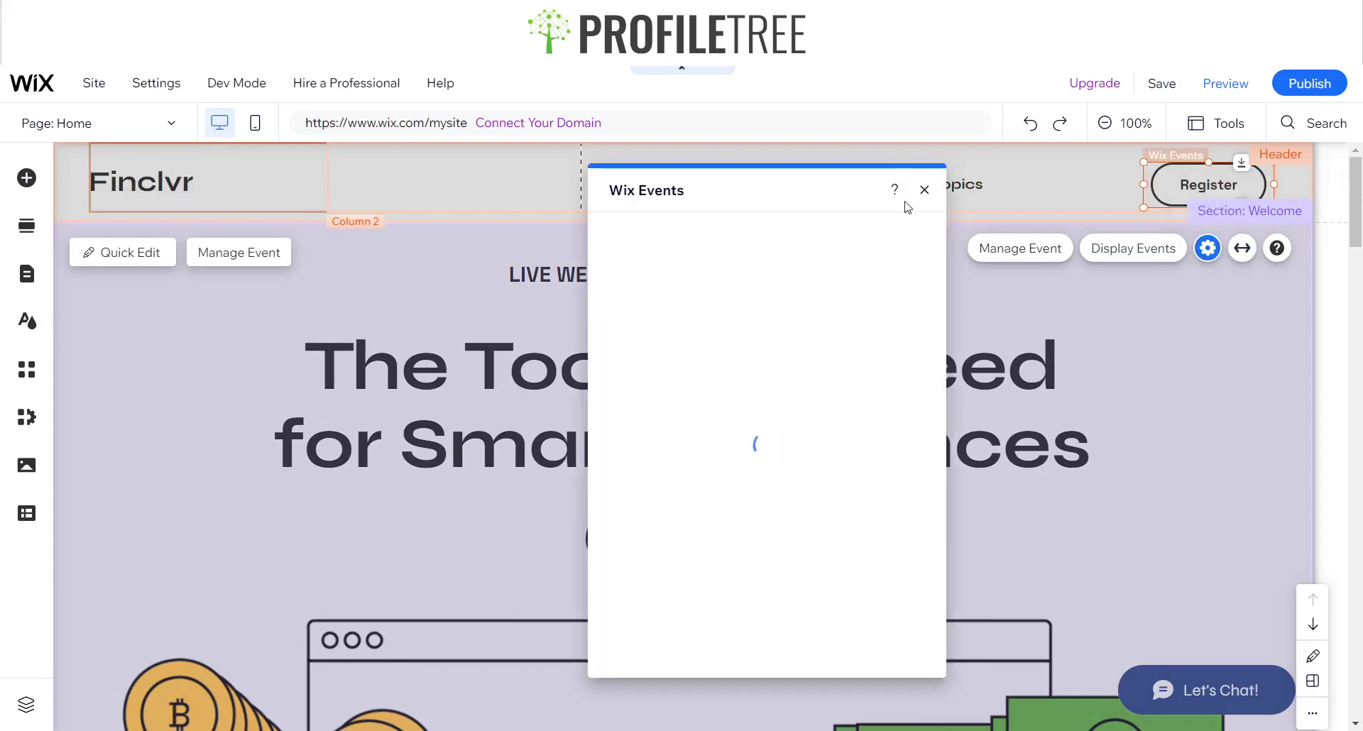
pyautogui.click(924, 189)
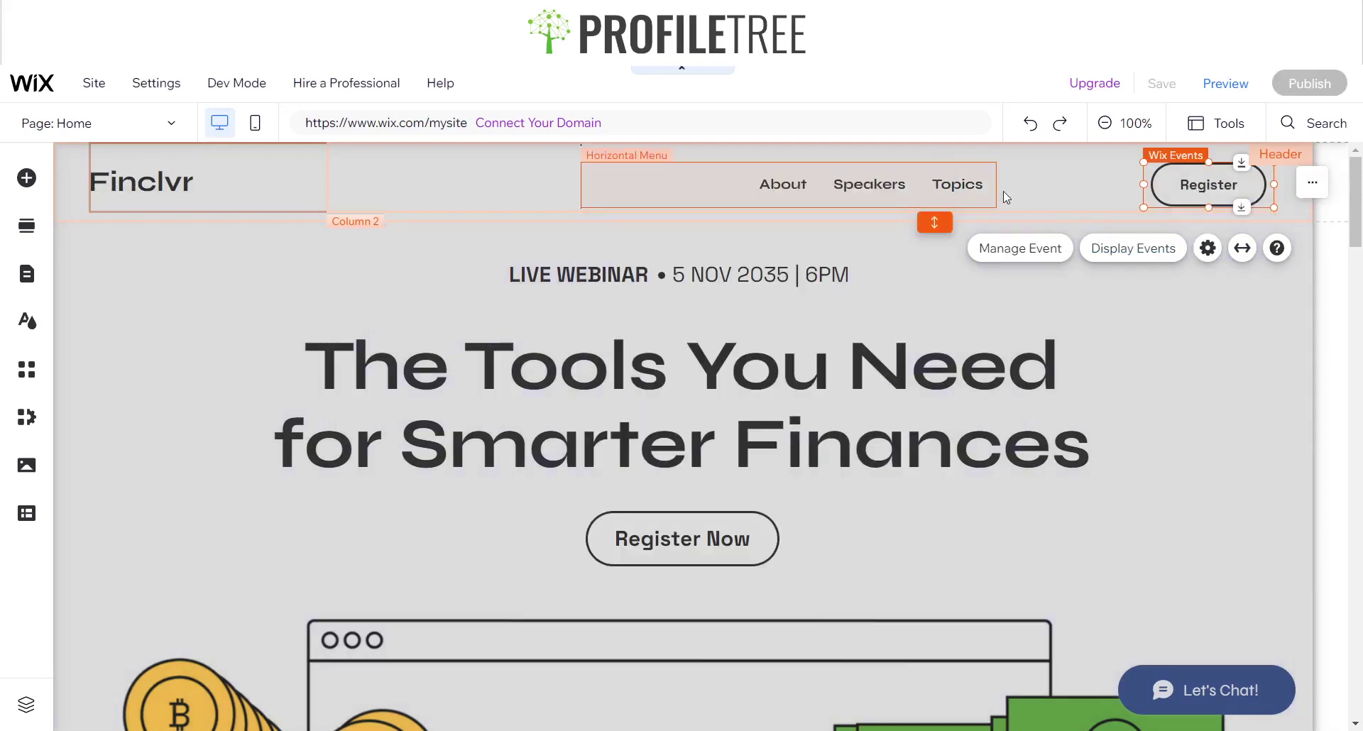
# Step: Pin the header's Register button to the screen, trying several anchor positions and settling on the top-right corner
pyautogui.rightClick(1196, 186)
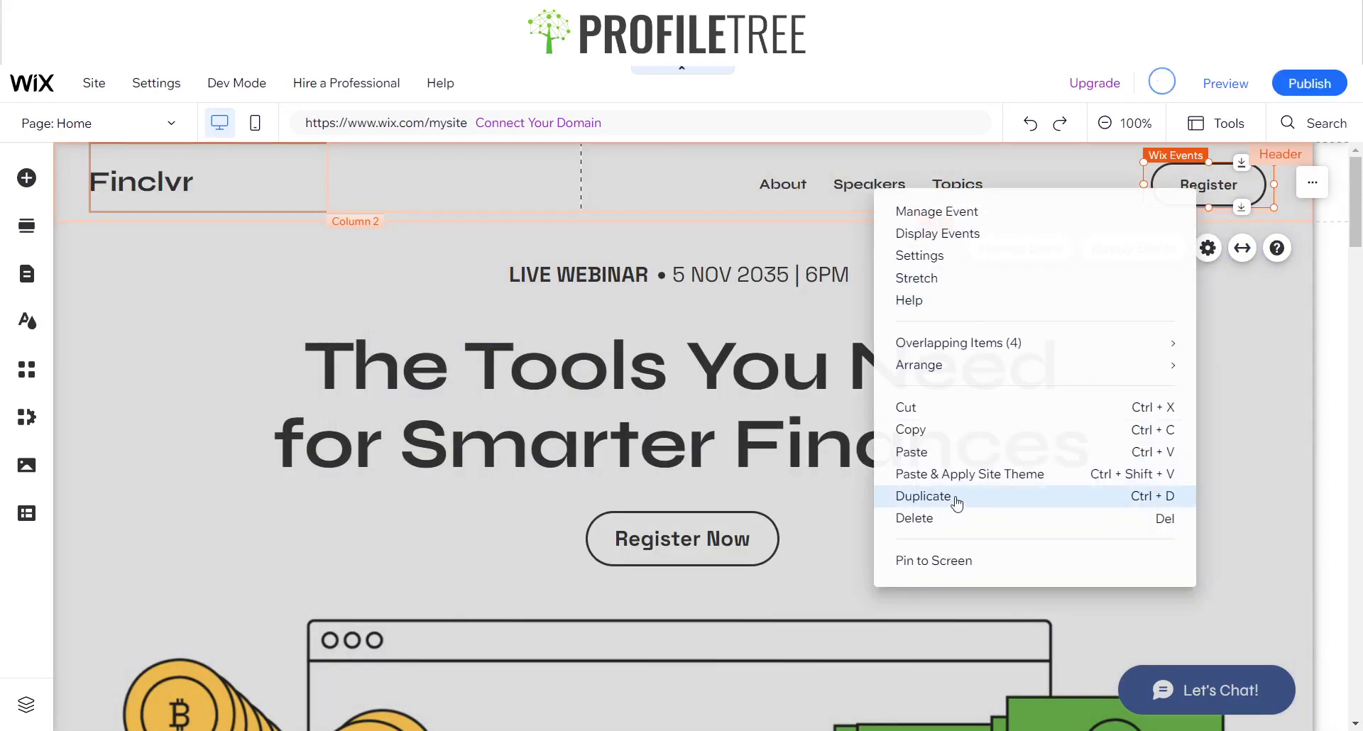
pyautogui.click(948, 568)
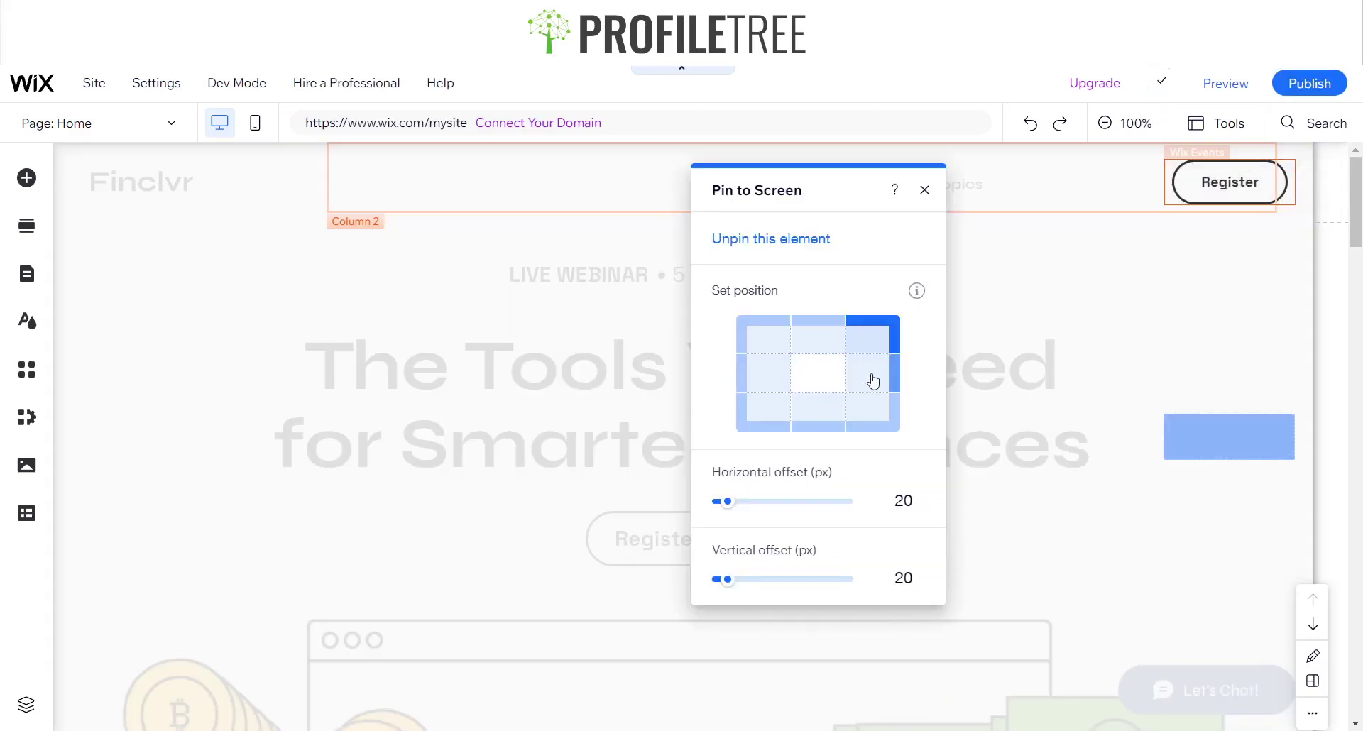
pyautogui.click(873, 382)
pyautogui.click(862, 419)
pyautogui.click(806, 425)
pyautogui.click(763, 426)
pyautogui.click(771, 356)
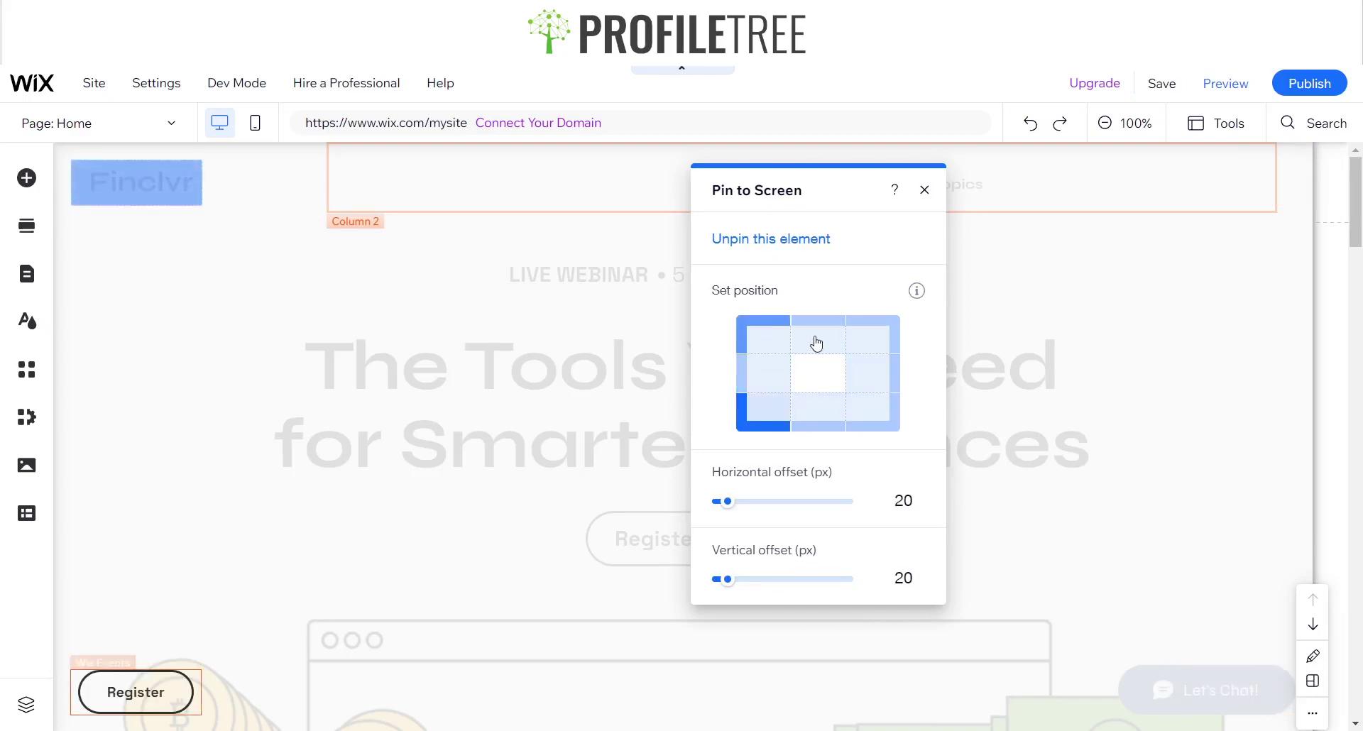
pyautogui.click(854, 341)
pyautogui.click(860, 355)
pyautogui.click(862, 358)
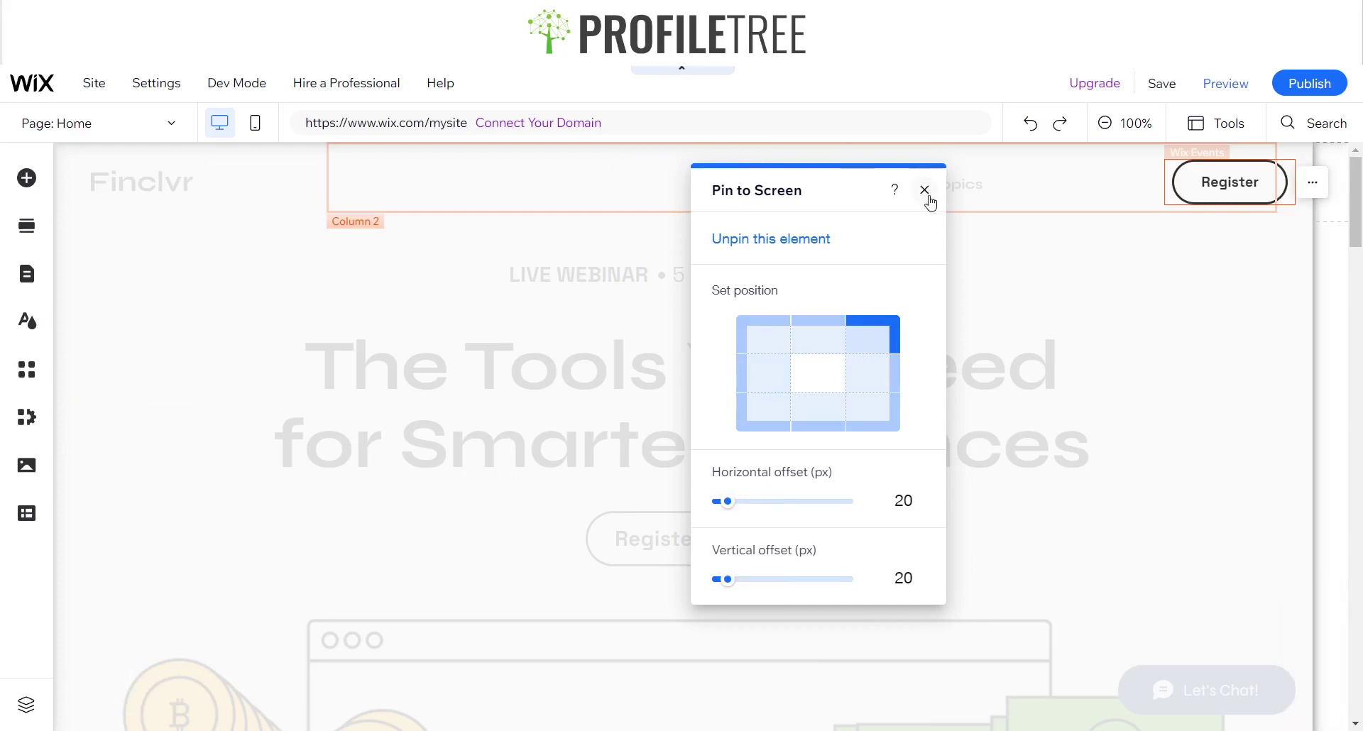
pyautogui.click(925, 191)
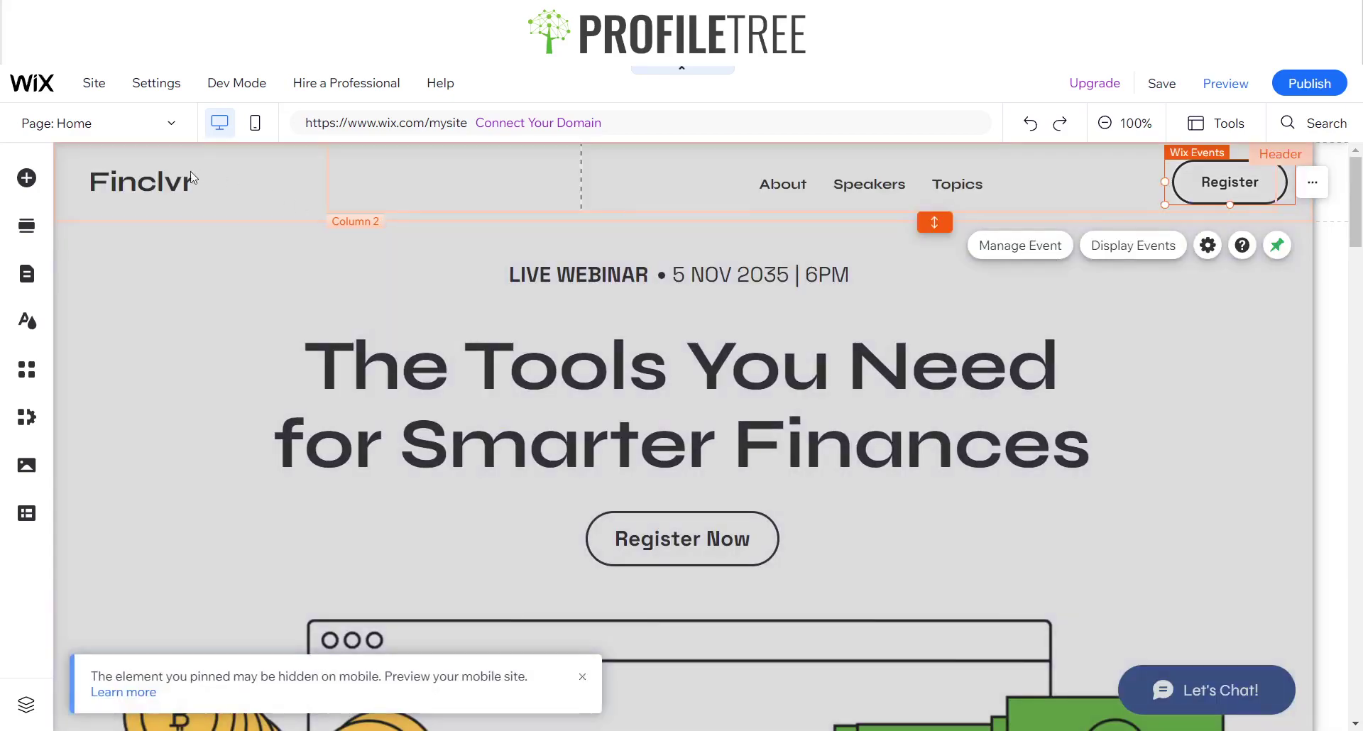
# Step: Pin the Finclvr site title to the top-left corner of the screen
pyautogui.click(147, 182)
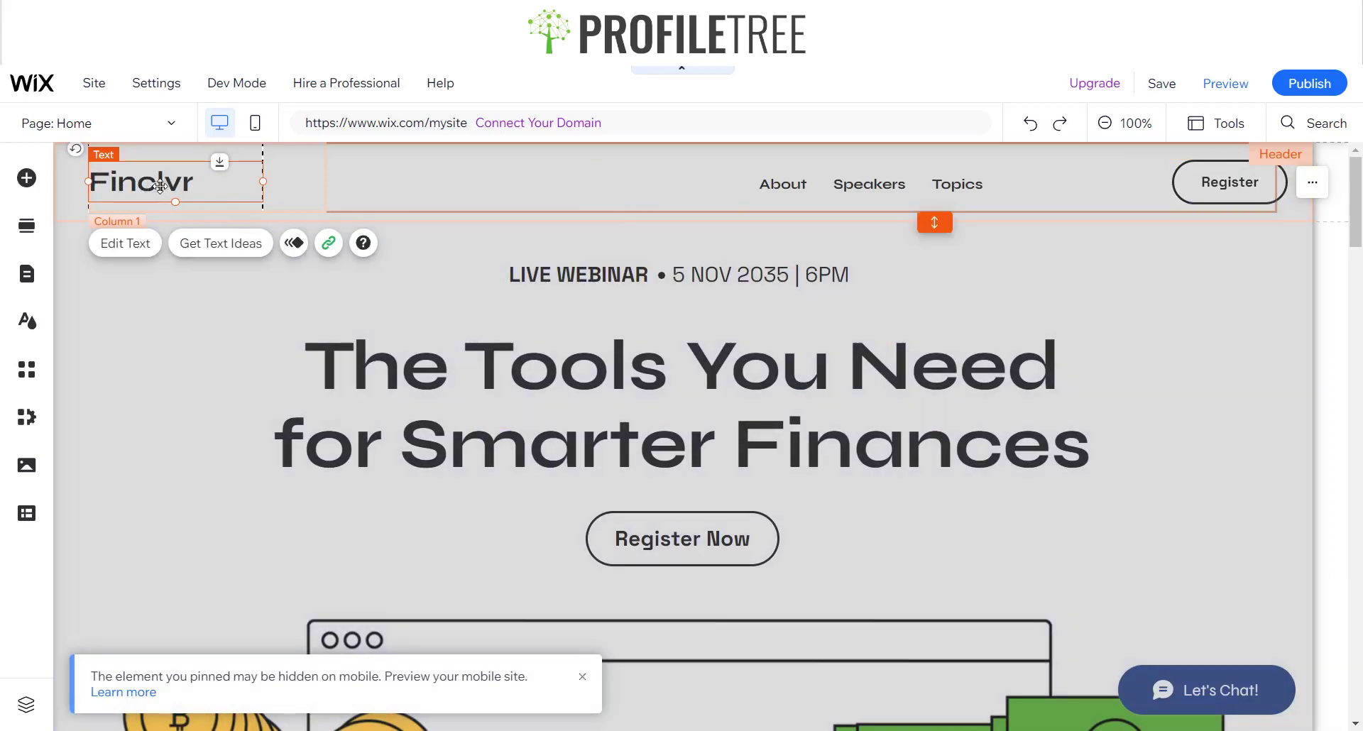
pyautogui.rightClick(157, 183)
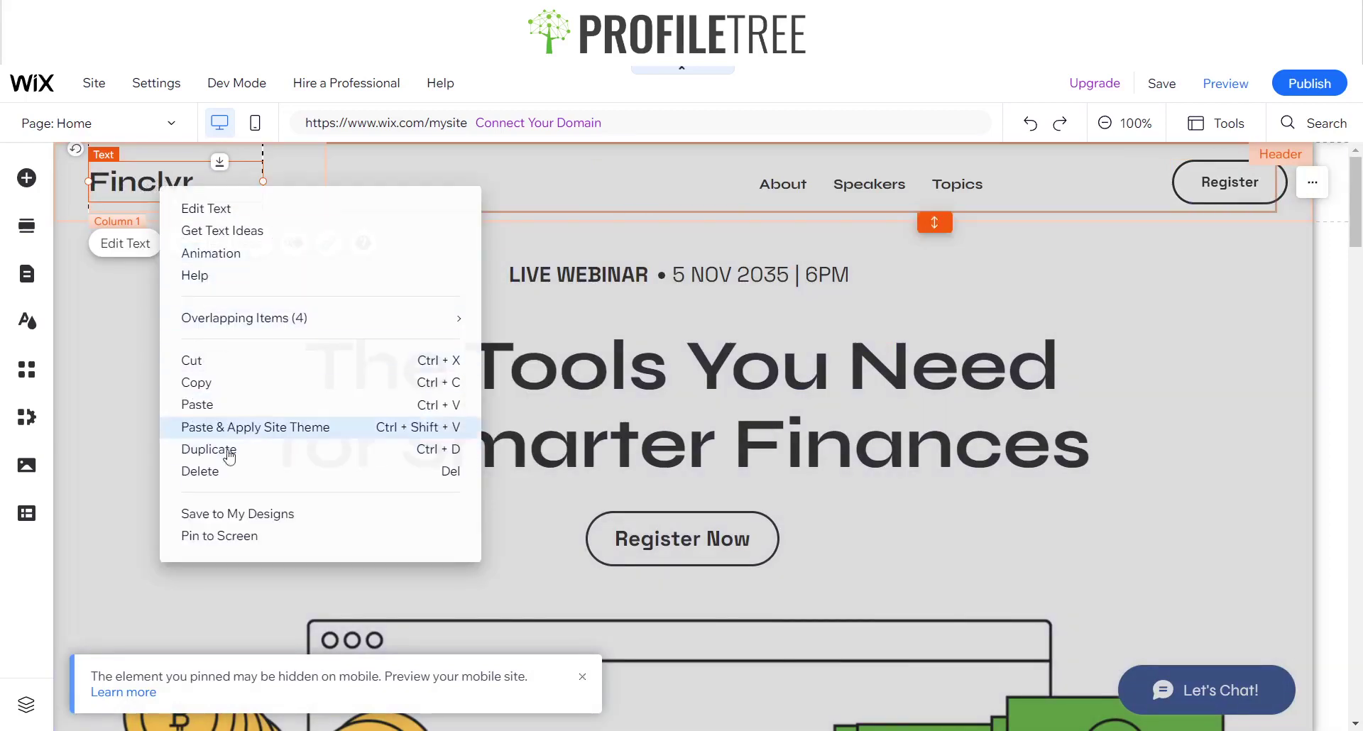
pyautogui.click(191, 542)
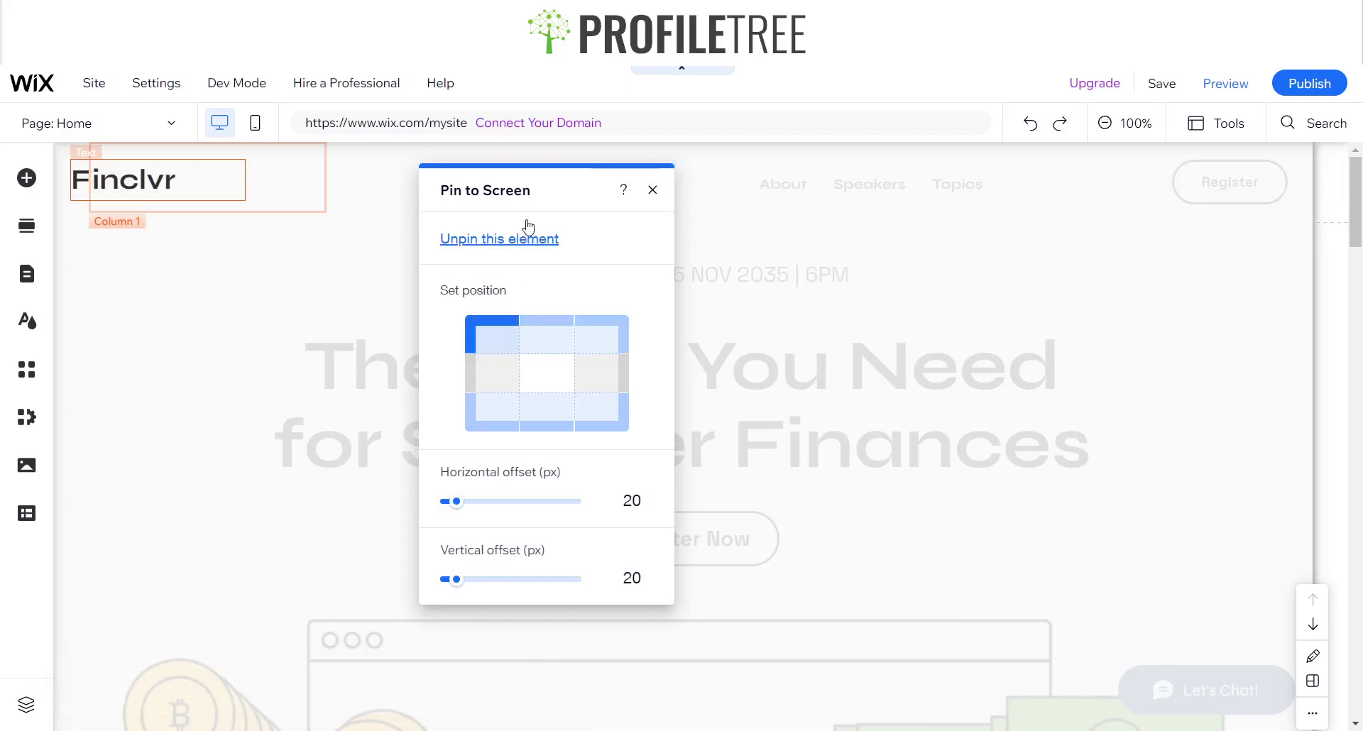
pyautogui.click(652, 190)
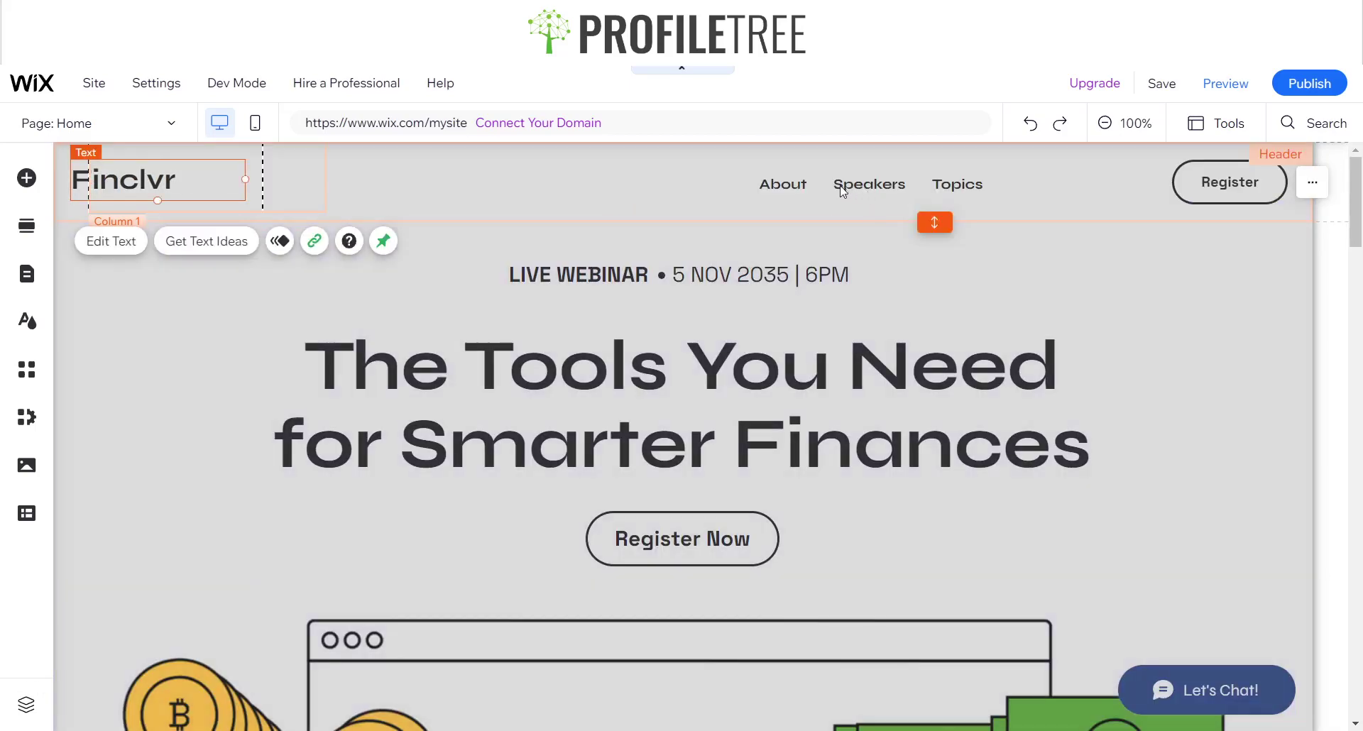
# Step: Delete the header's horizontal menu and place the four-way expand arrows shape in the middle of the header
pyautogui.click(815, 185)
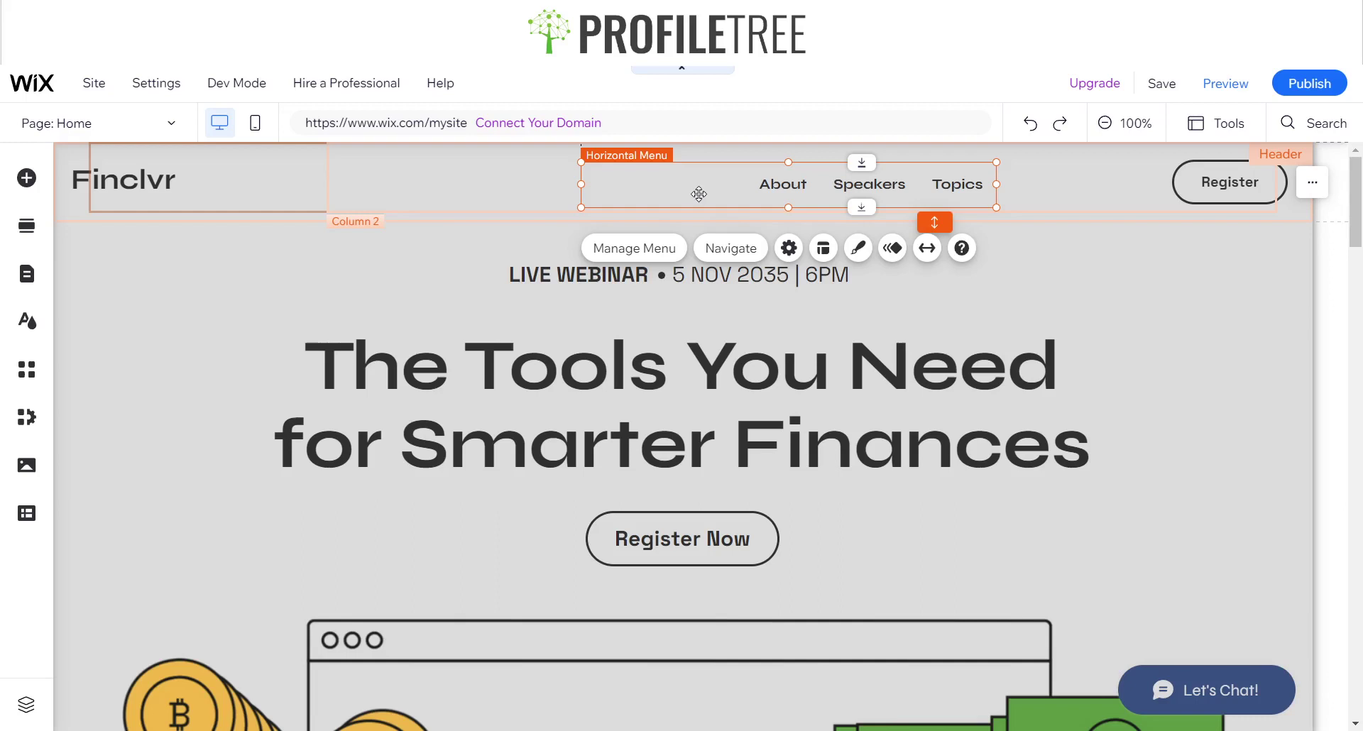
pyautogui.press('Delete')
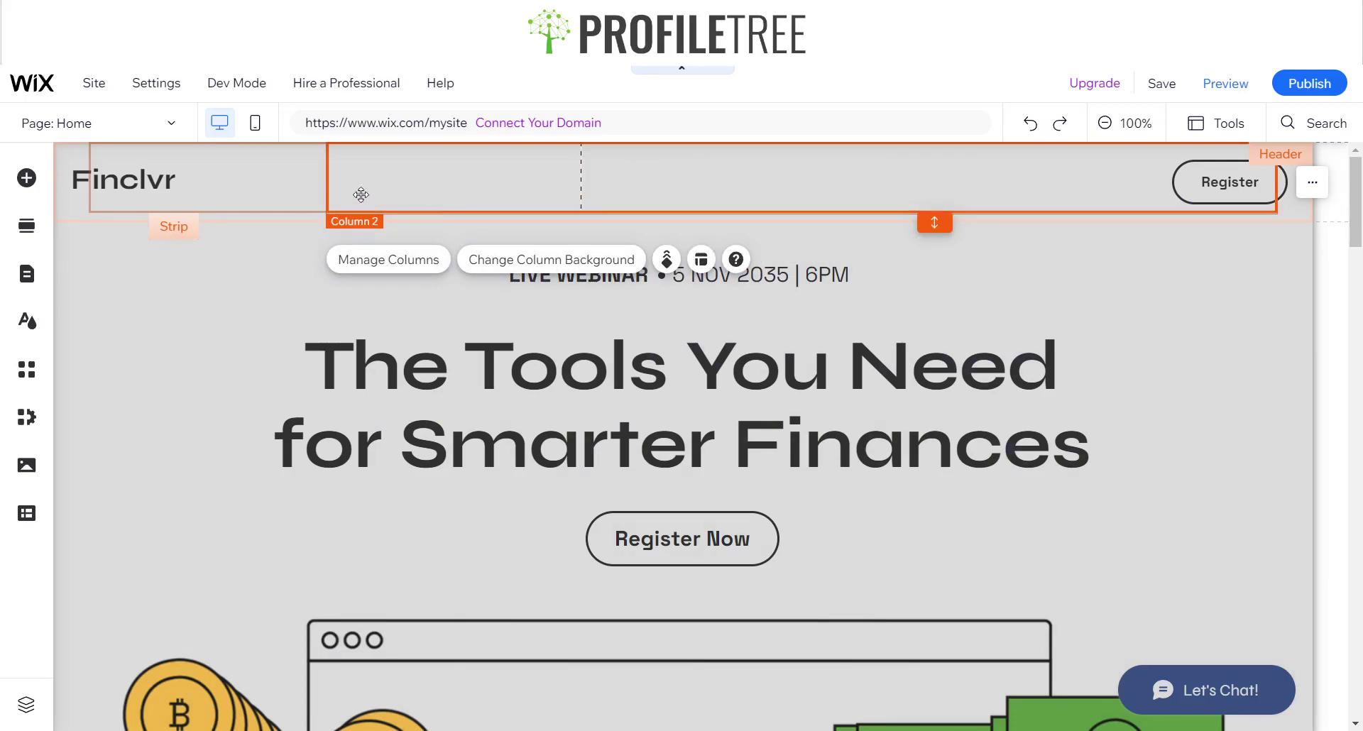
pyautogui.click(26, 178)
pyautogui.moveTo(99, 311)
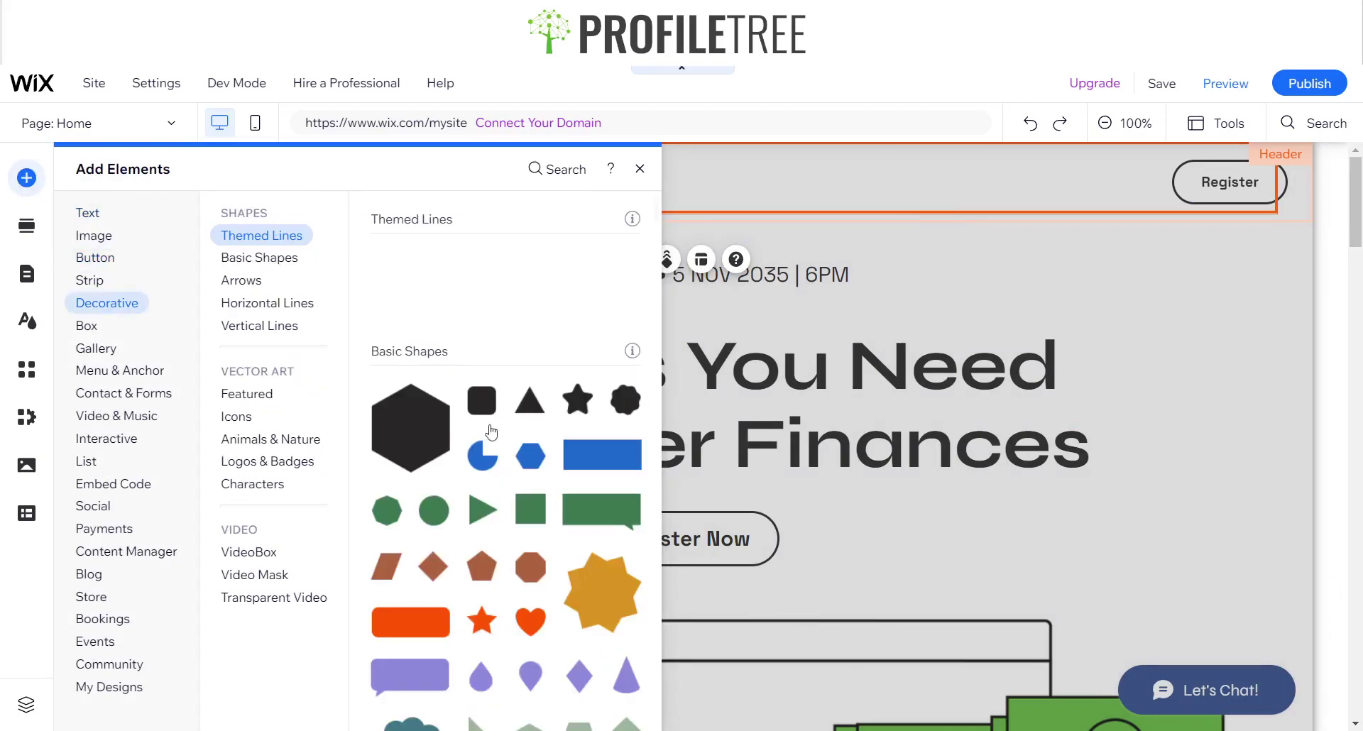
pyautogui.scroll(-3, 490, 497)
pyautogui.scroll(-9, 508, 445)
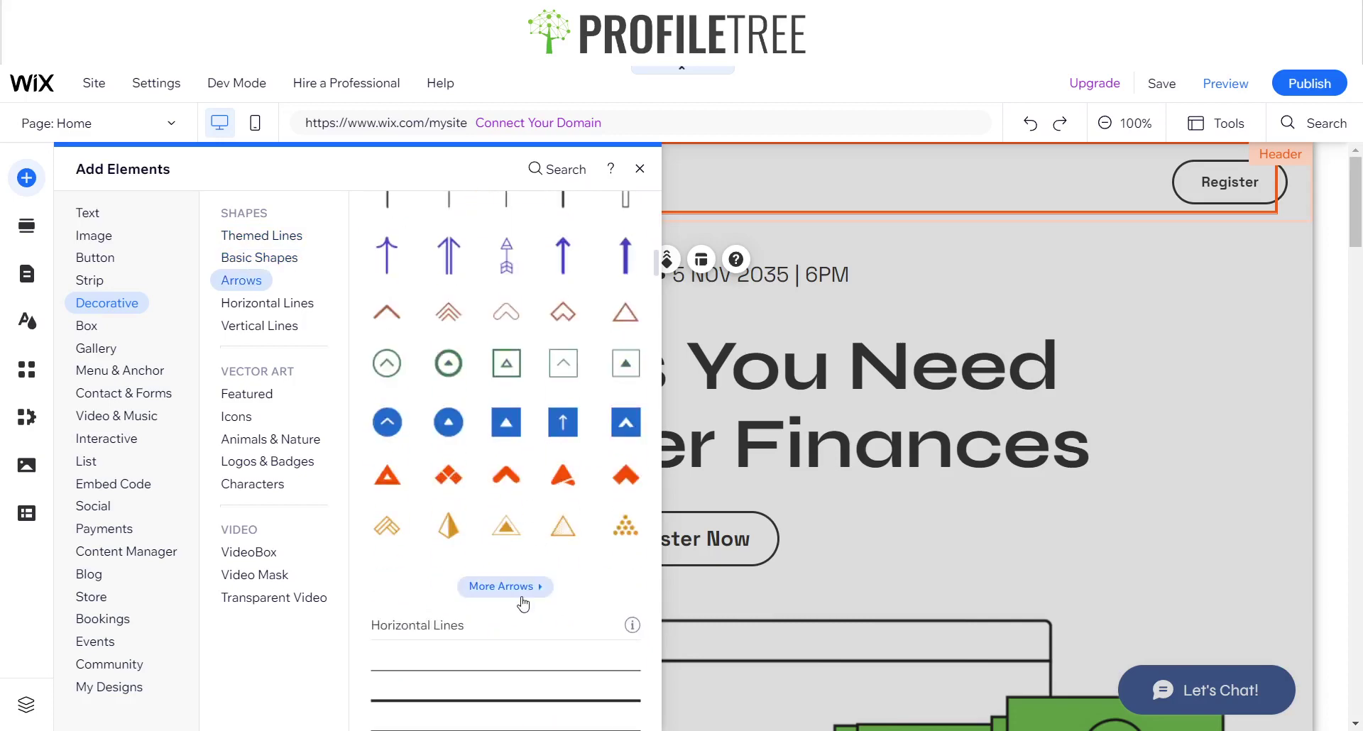
pyautogui.scroll(2, 499, 361)
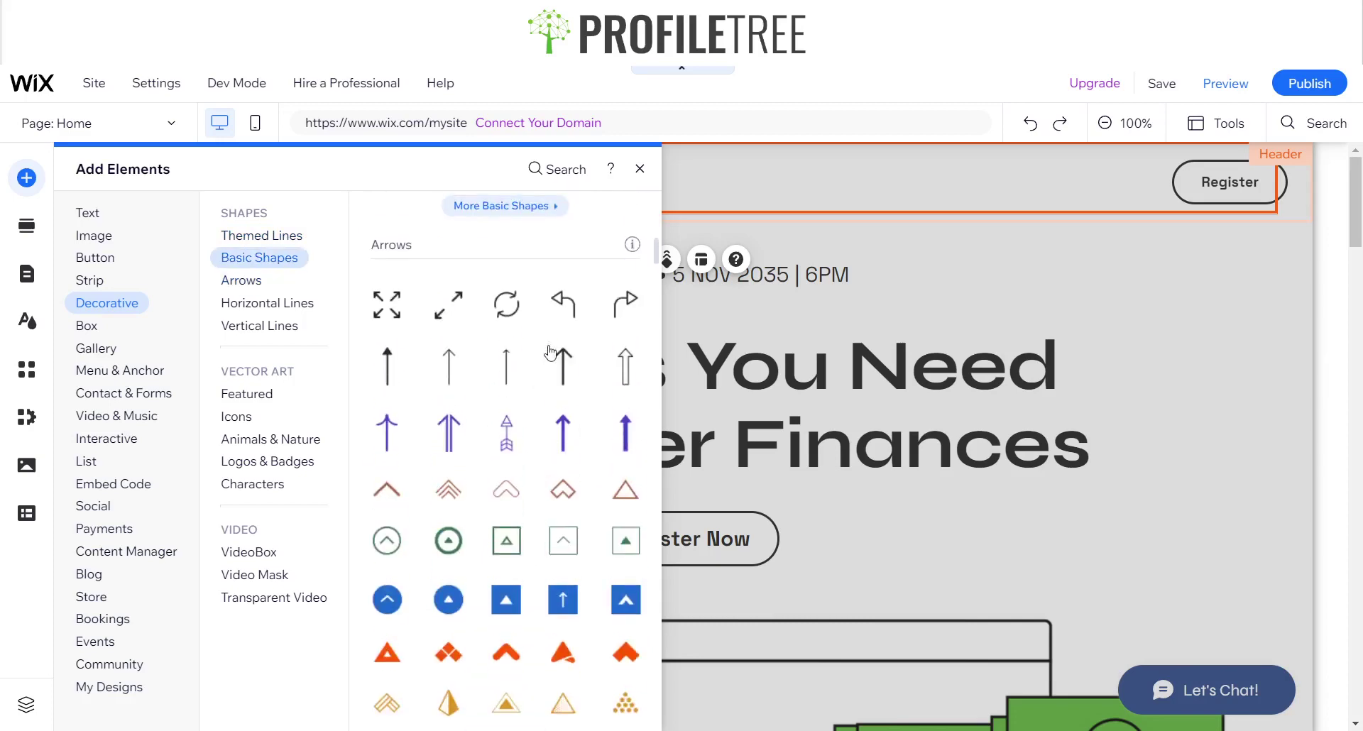
pyautogui.moveTo(394, 311); pyautogui.dragTo(678, 179)
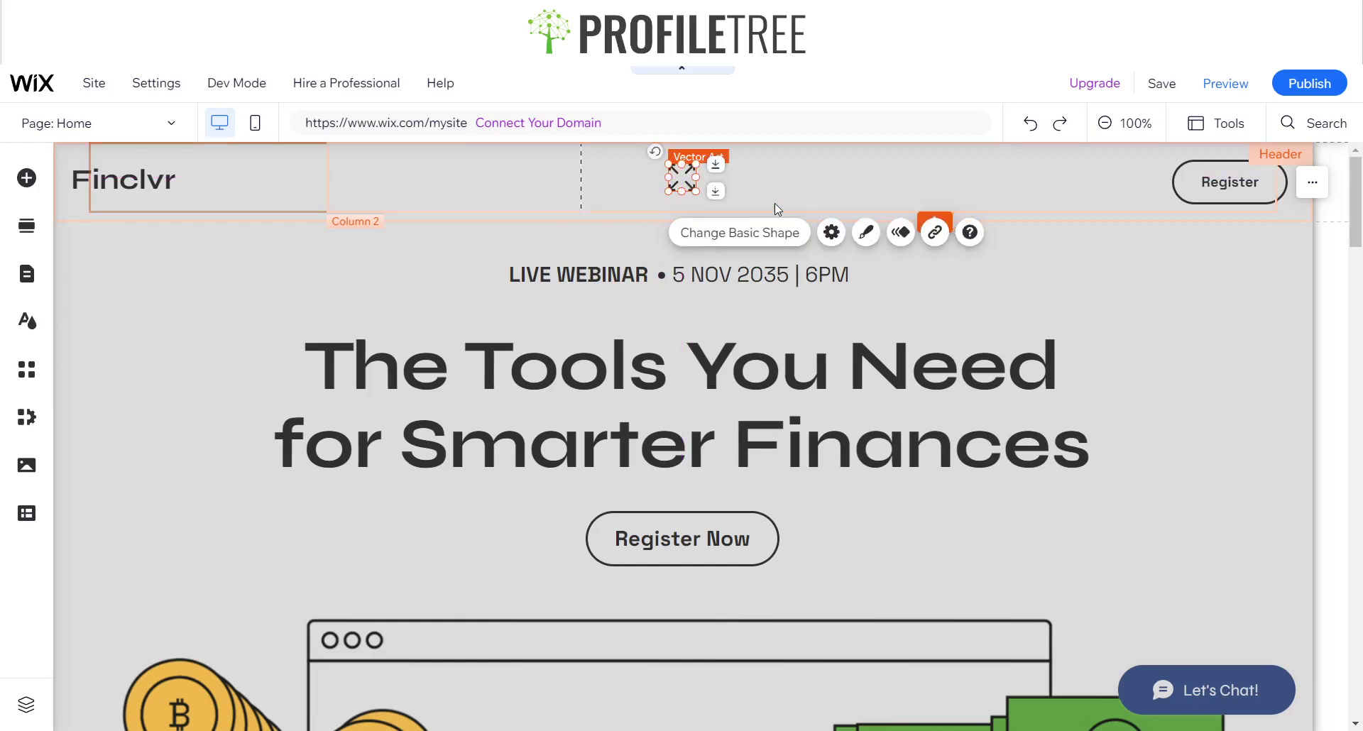
pyautogui.click(809, 173)
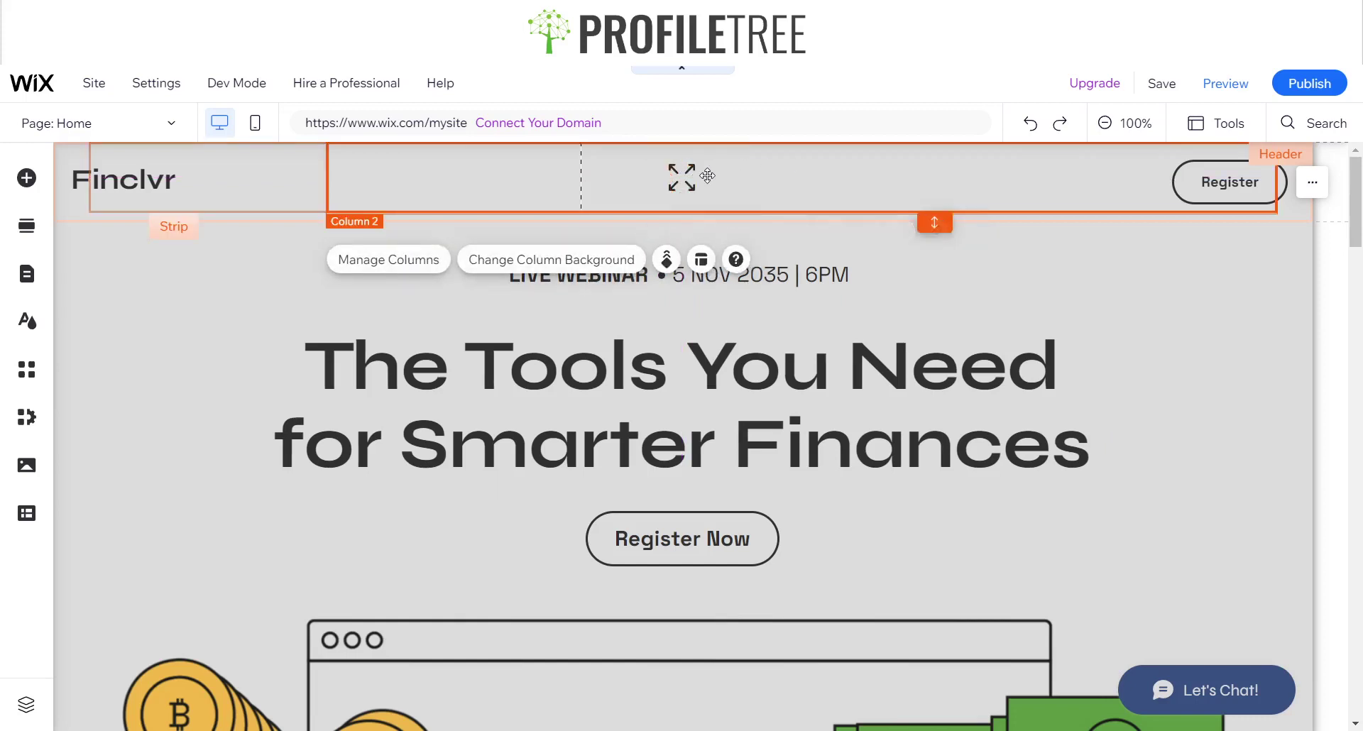
# Step: Search for "Hamburger Menu" to replace the header's four-way arrows shape, trying the Vector Art filter and returning to Basic Shapes
pyautogui.click(670, 187)
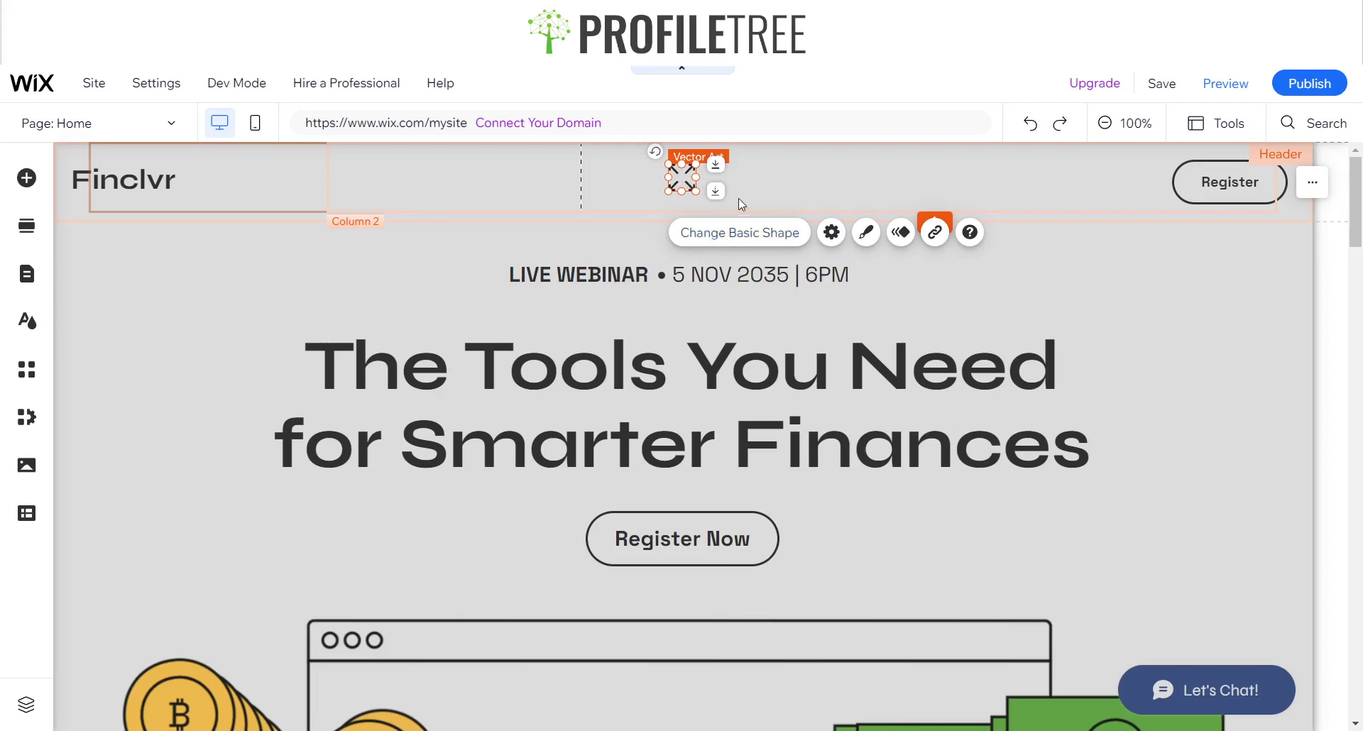
pyautogui.click(684, 241)
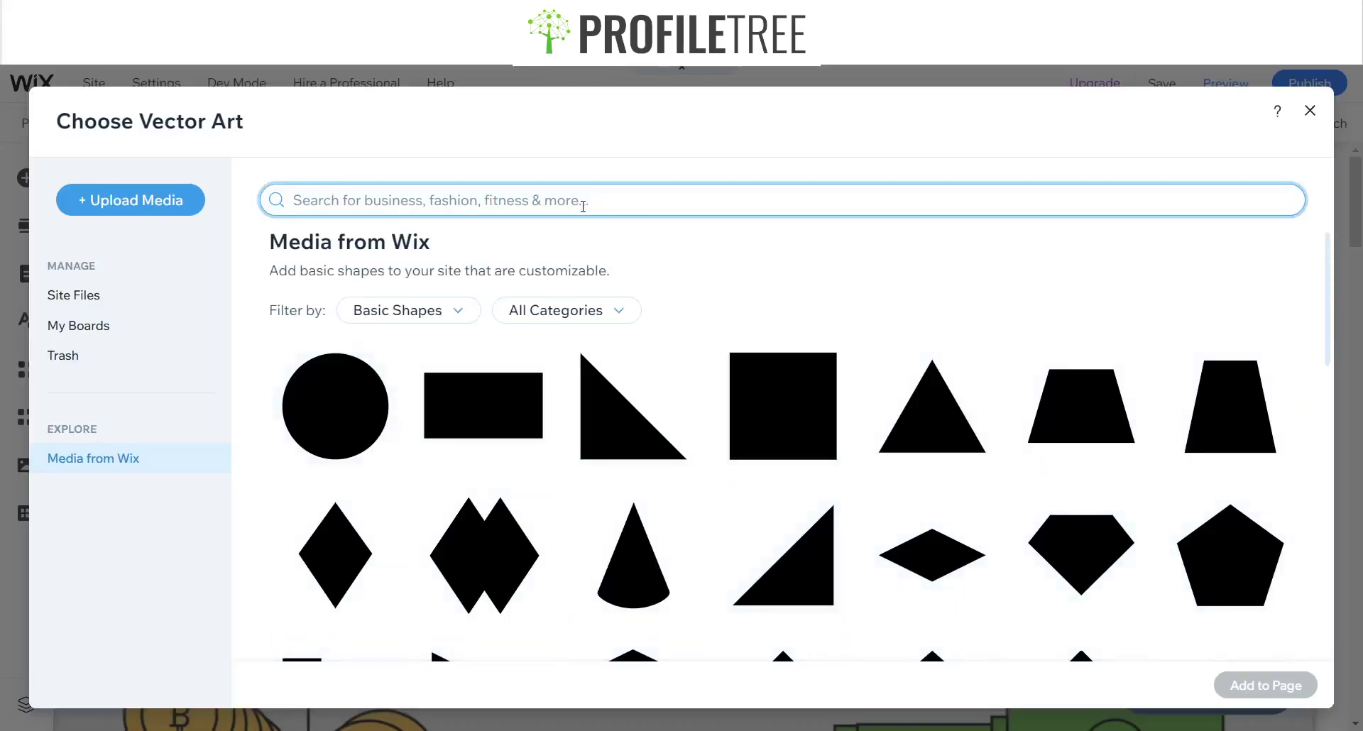
pyautogui.write('Hamburger Menu')
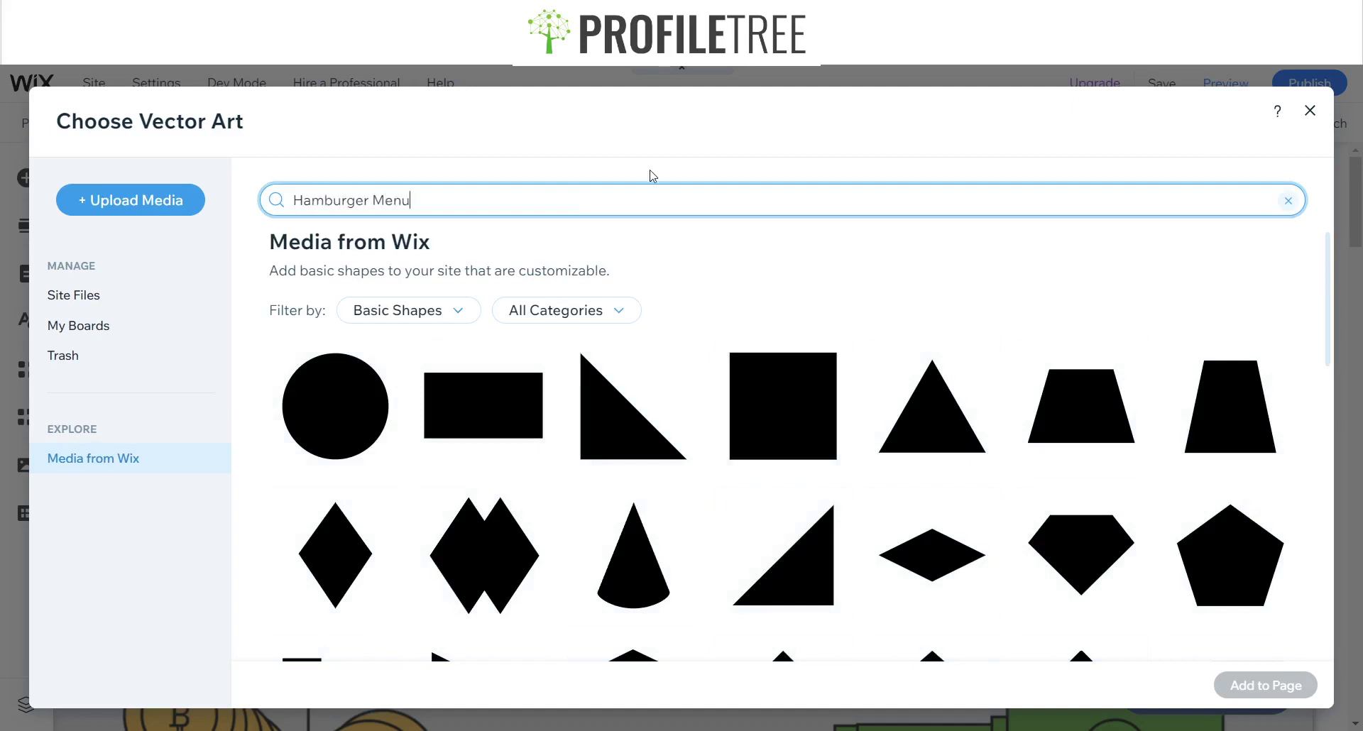
pyautogui.click(480, 299)
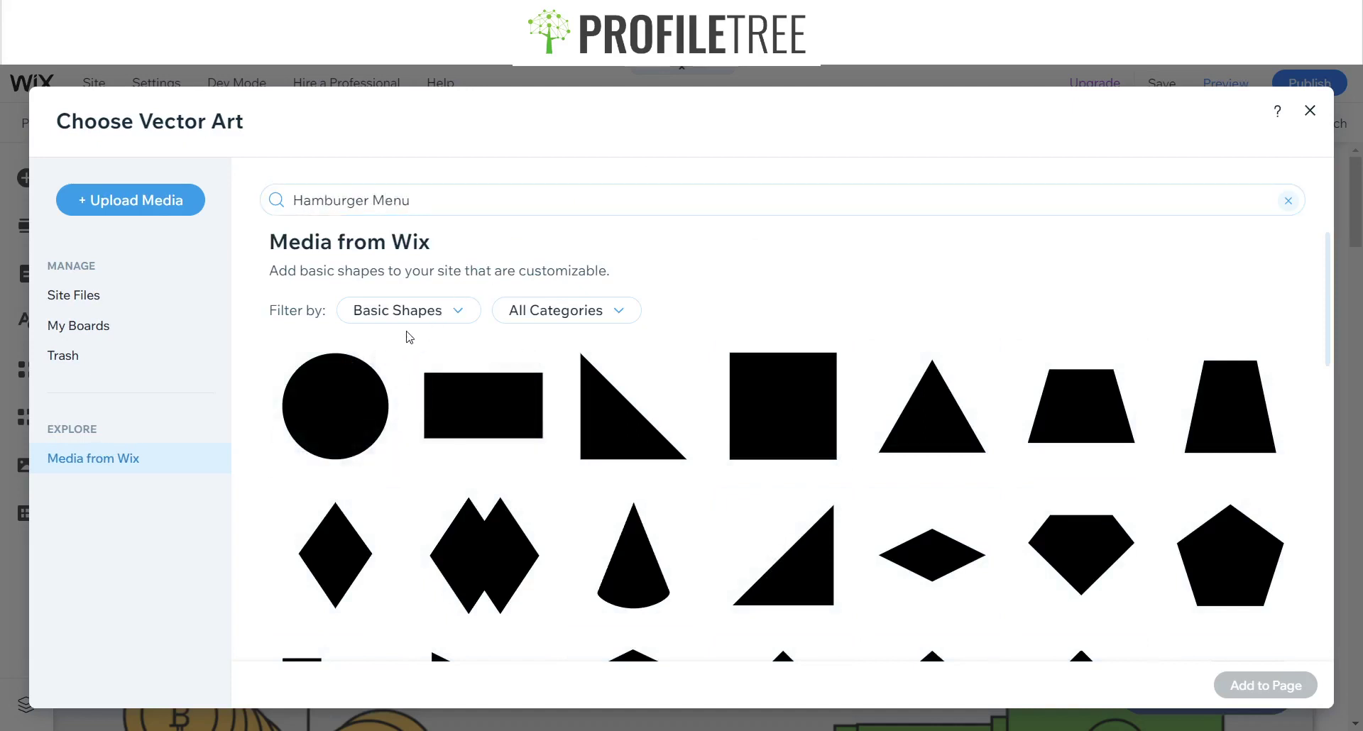
pyautogui.click(410, 316)
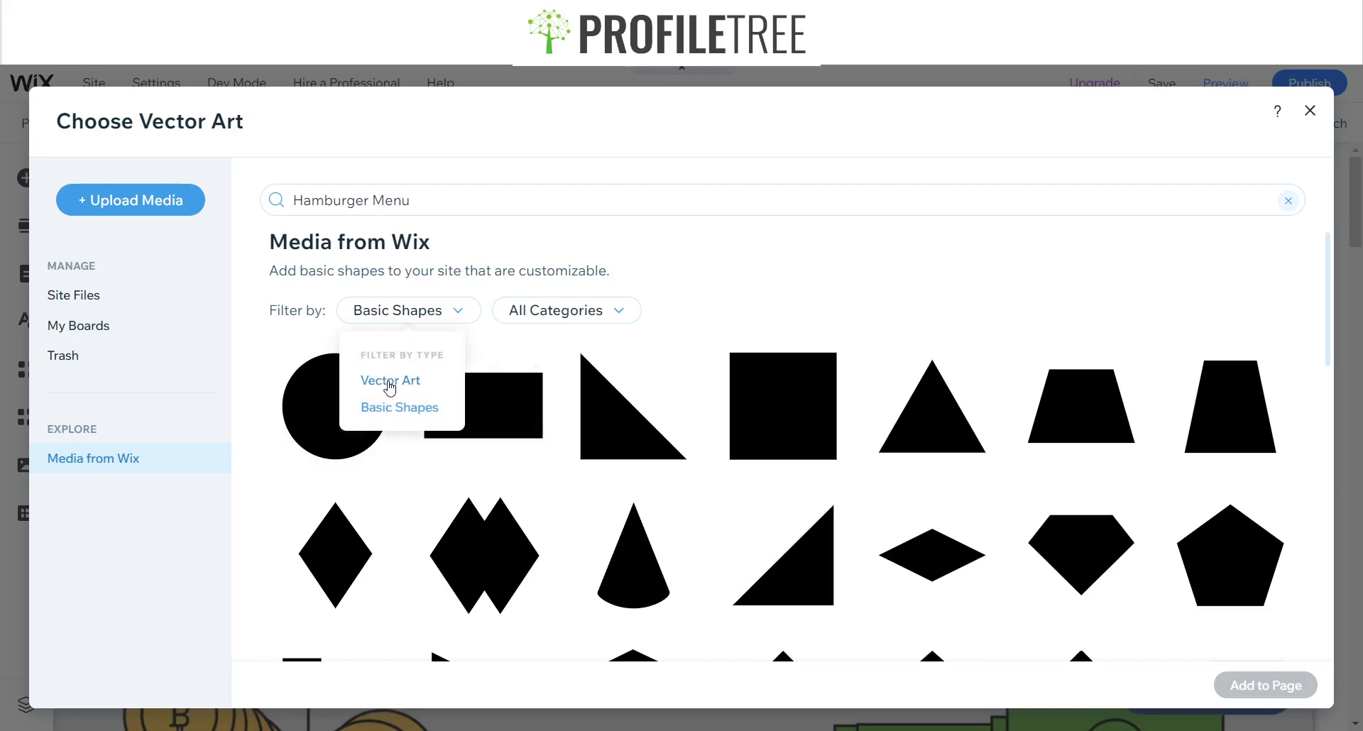
pyautogui.click(392, 380)
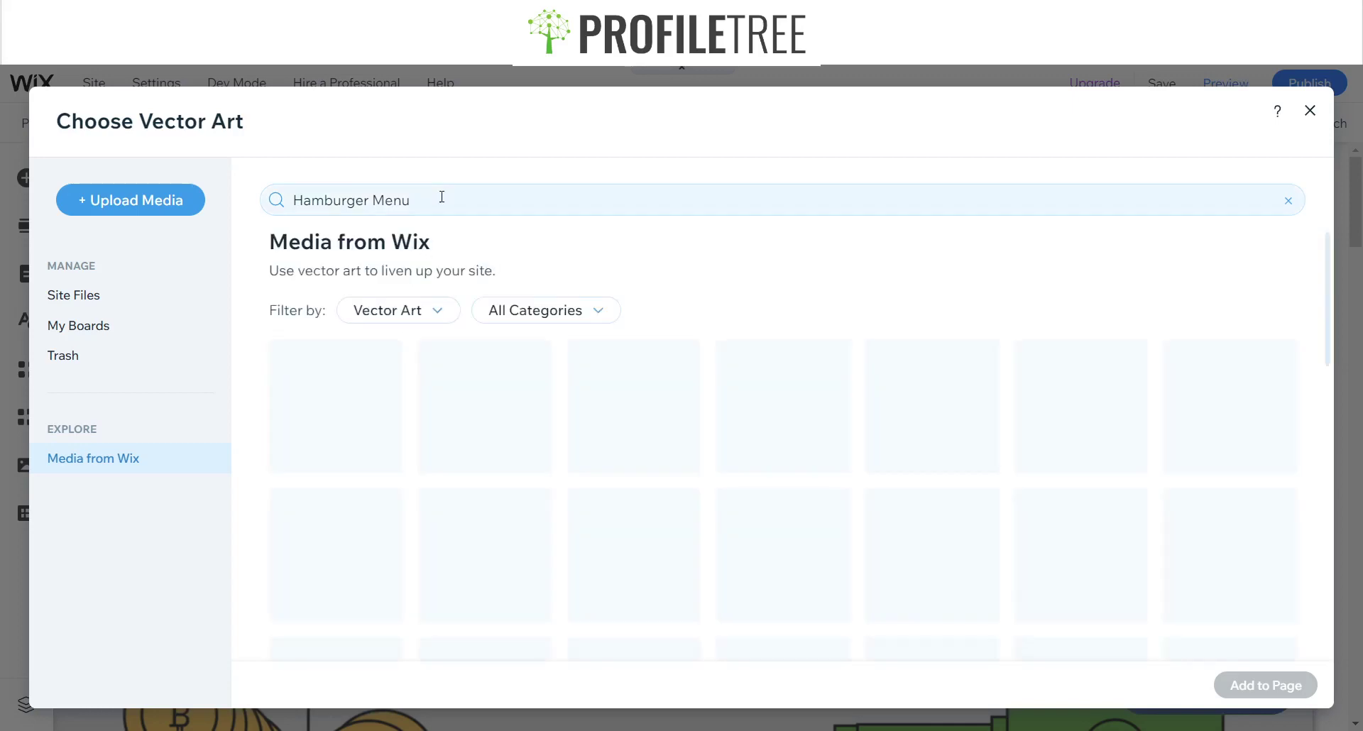
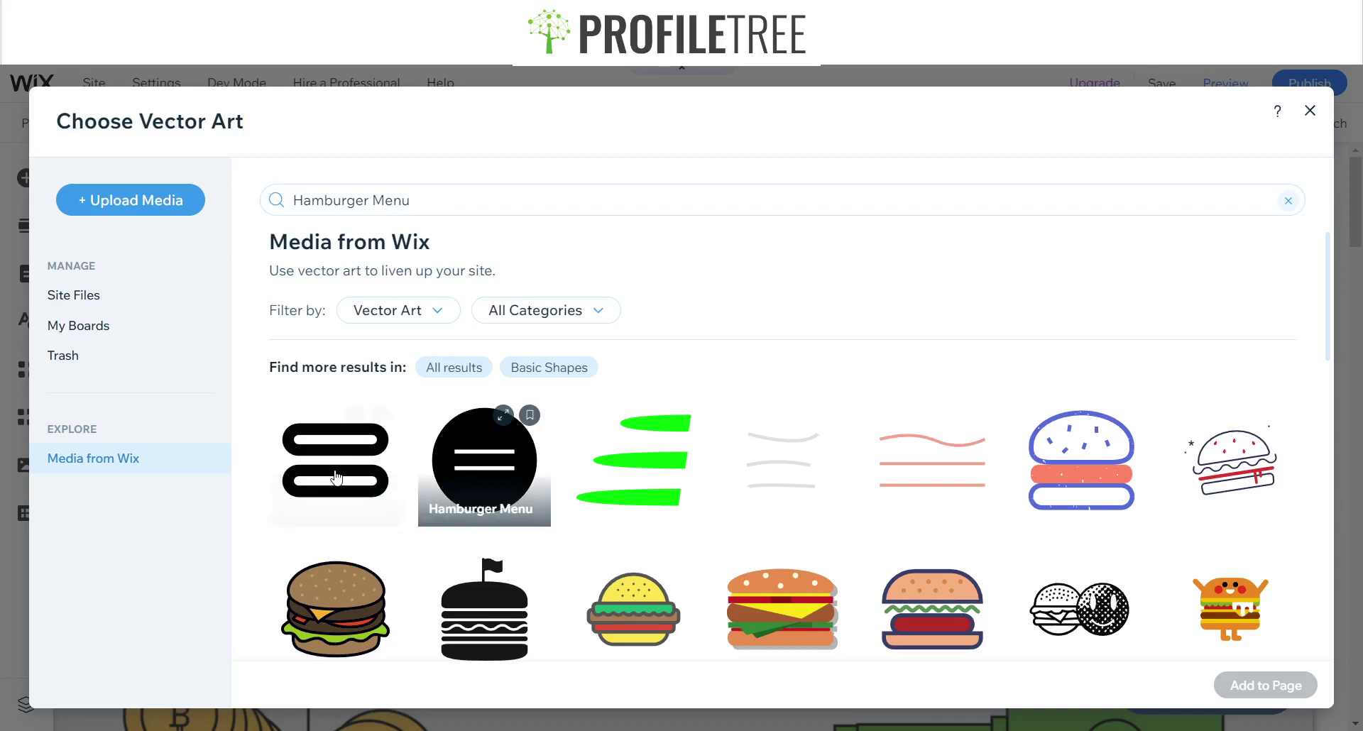
pyautogui.click(397, 315)
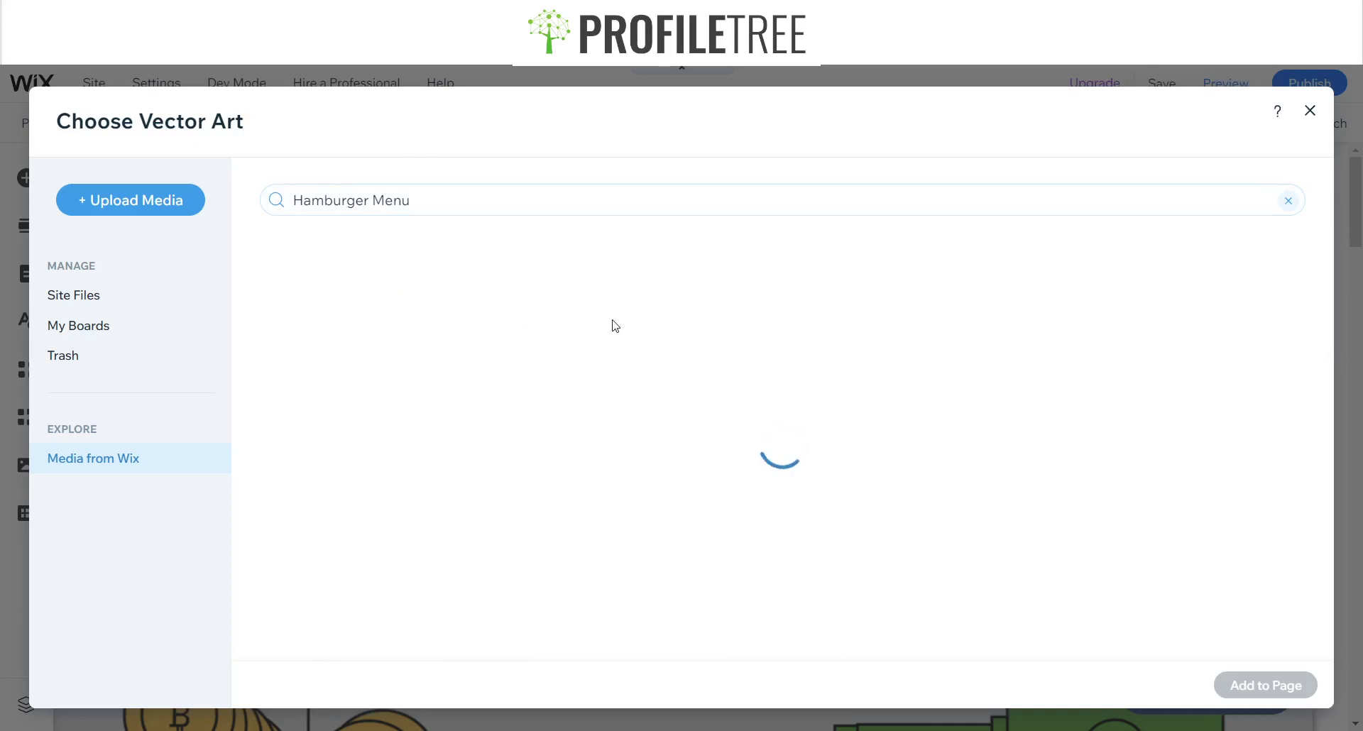
# Step: Browse the hamburger menu shapes and replace the header's four-way arrows with the boxed 3D hamburger icon
pyautogui.scroll(-4, 1110, 395)
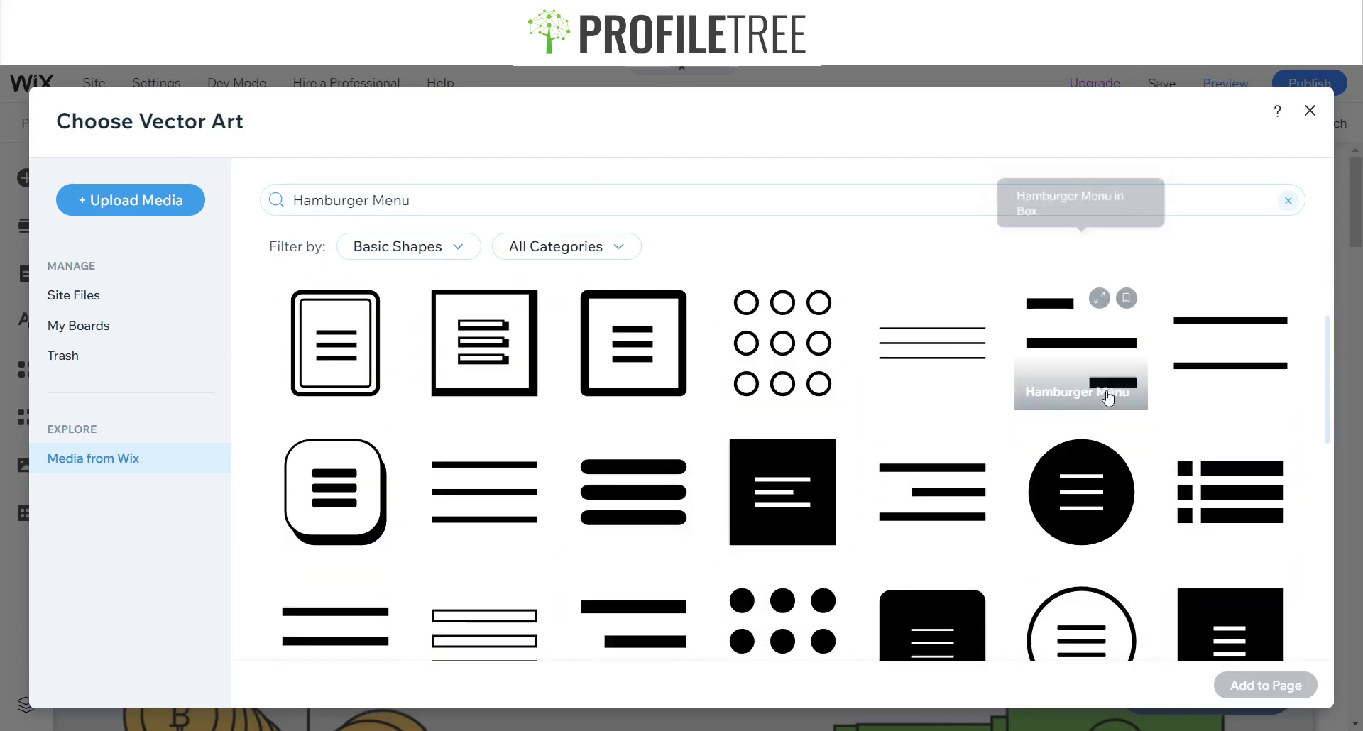
pyautogui.scroll(-4, 791, 432)
pyautogui.scroll(-5, 816, 401)
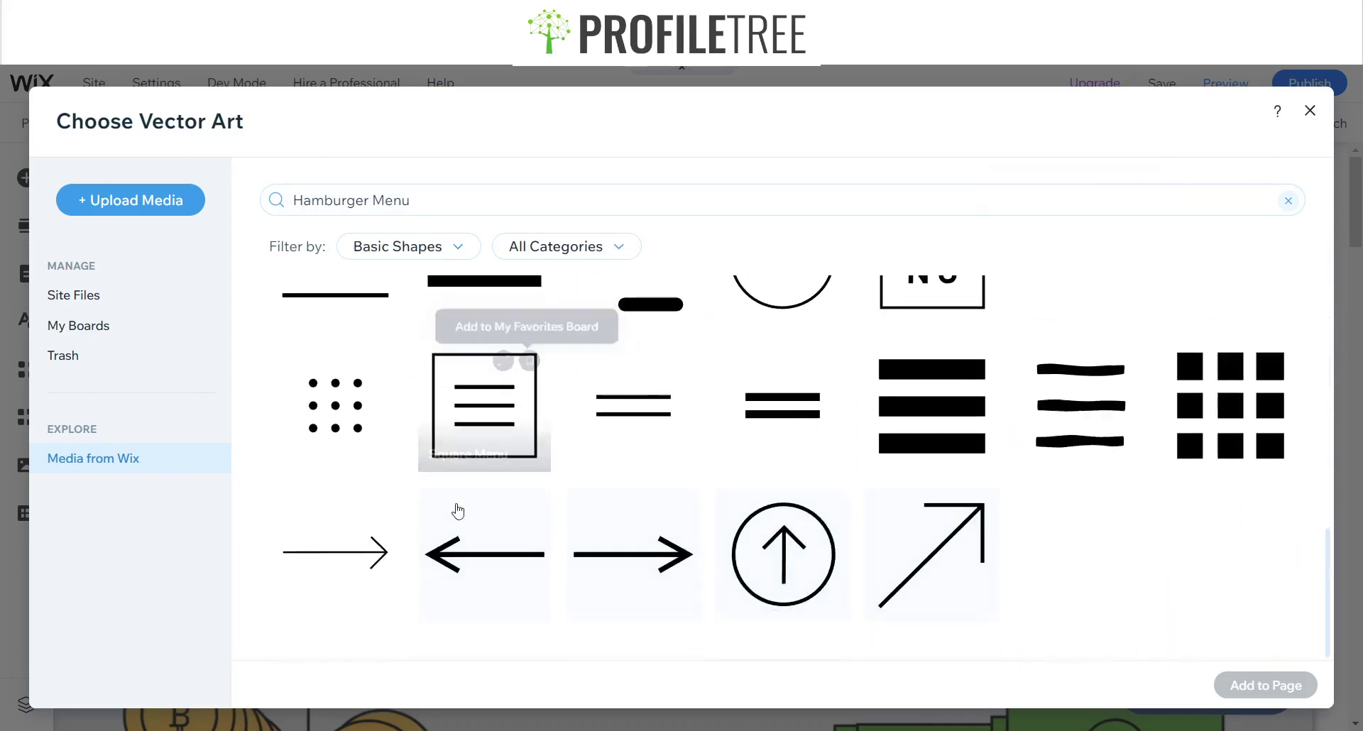
pyautogui.scroll(5, 923, 486)
pyautogui.scroll(6, 1192, 526)
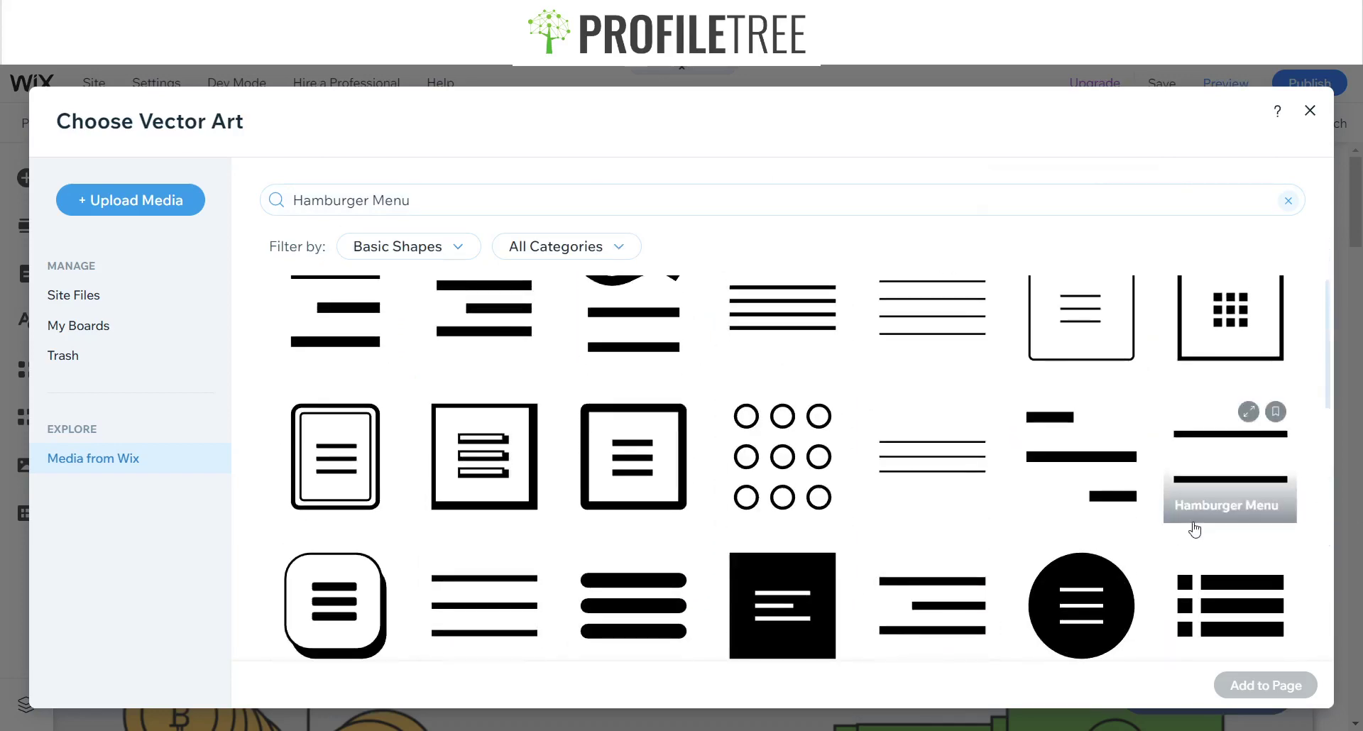
pyautogui.scroll(-5, 1206, 525)
pyautogui.scroll(-1, 1205, 588)
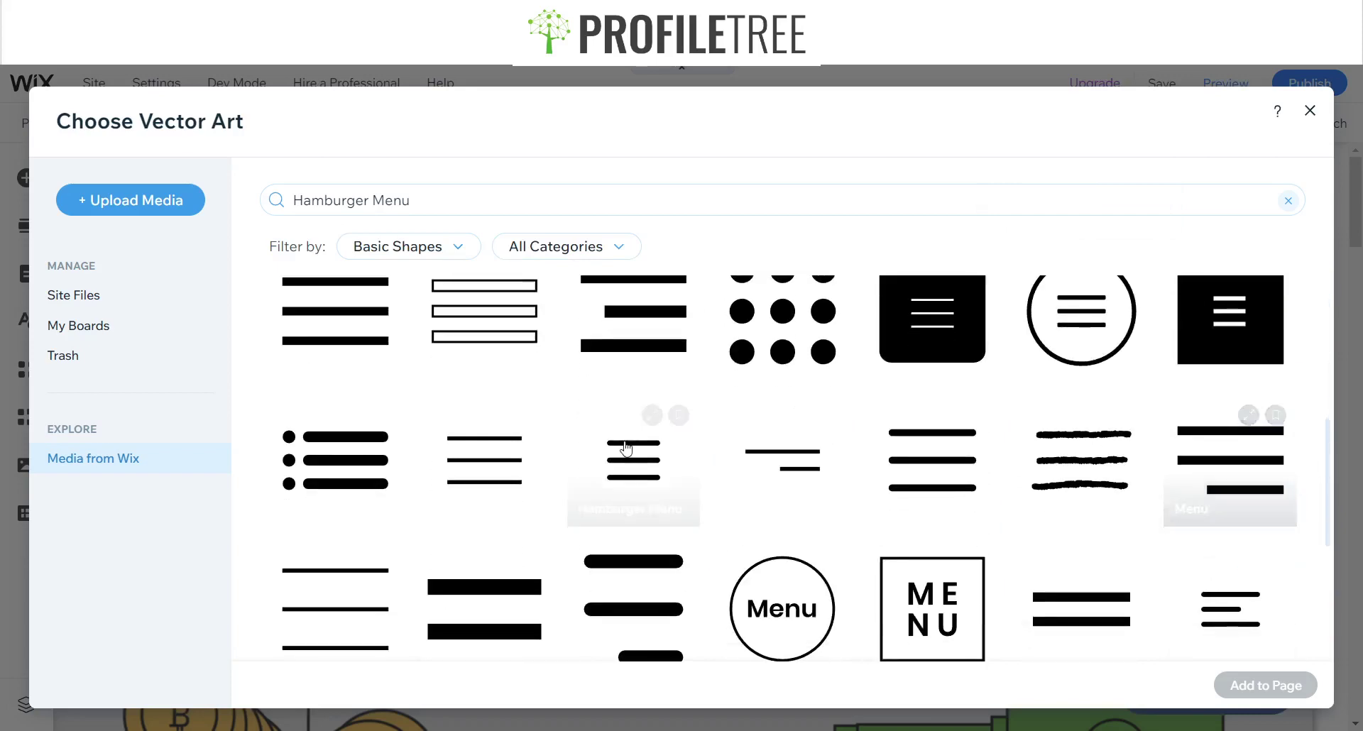
pyautogui.scroll(4, 625, 456)
pyautogui.scroll(4, 838, 473)
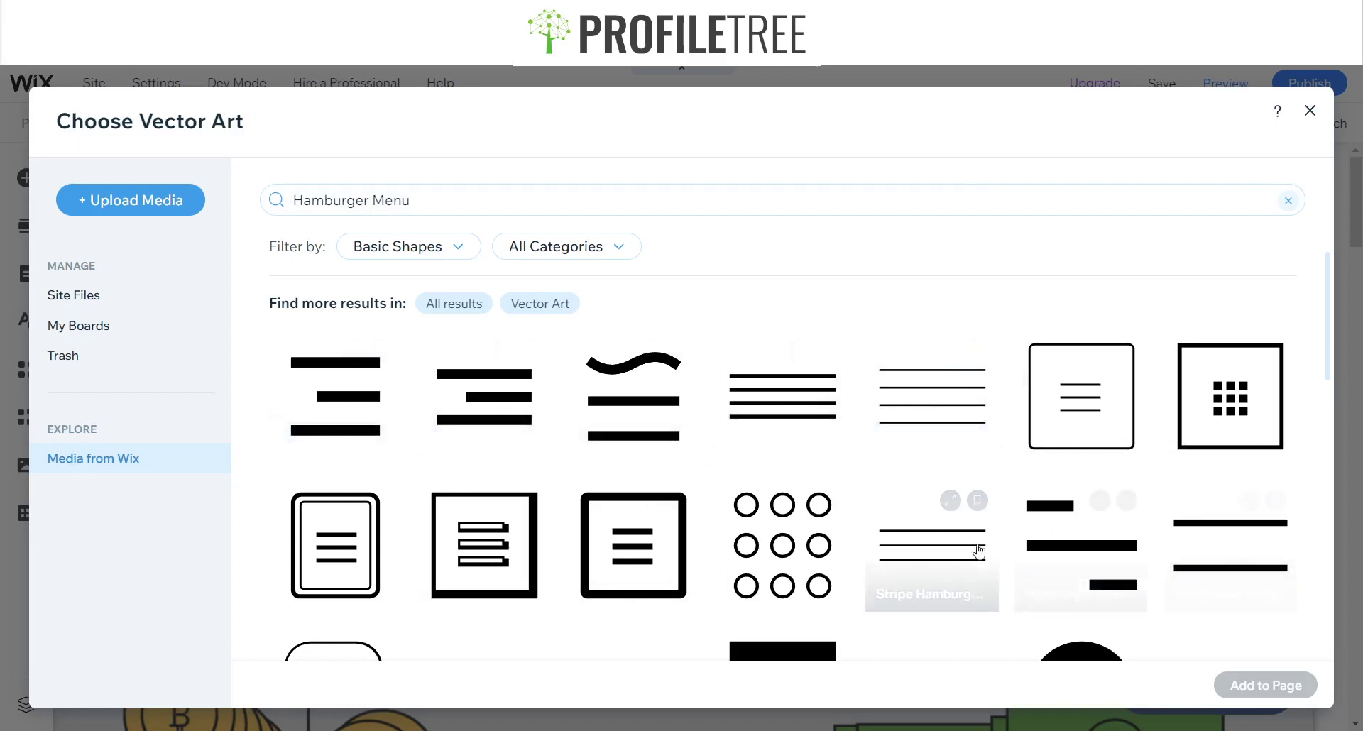
pyautogui.scroll(-1, 448, 515)
pyautogui.scroll(-2, 449, 516)
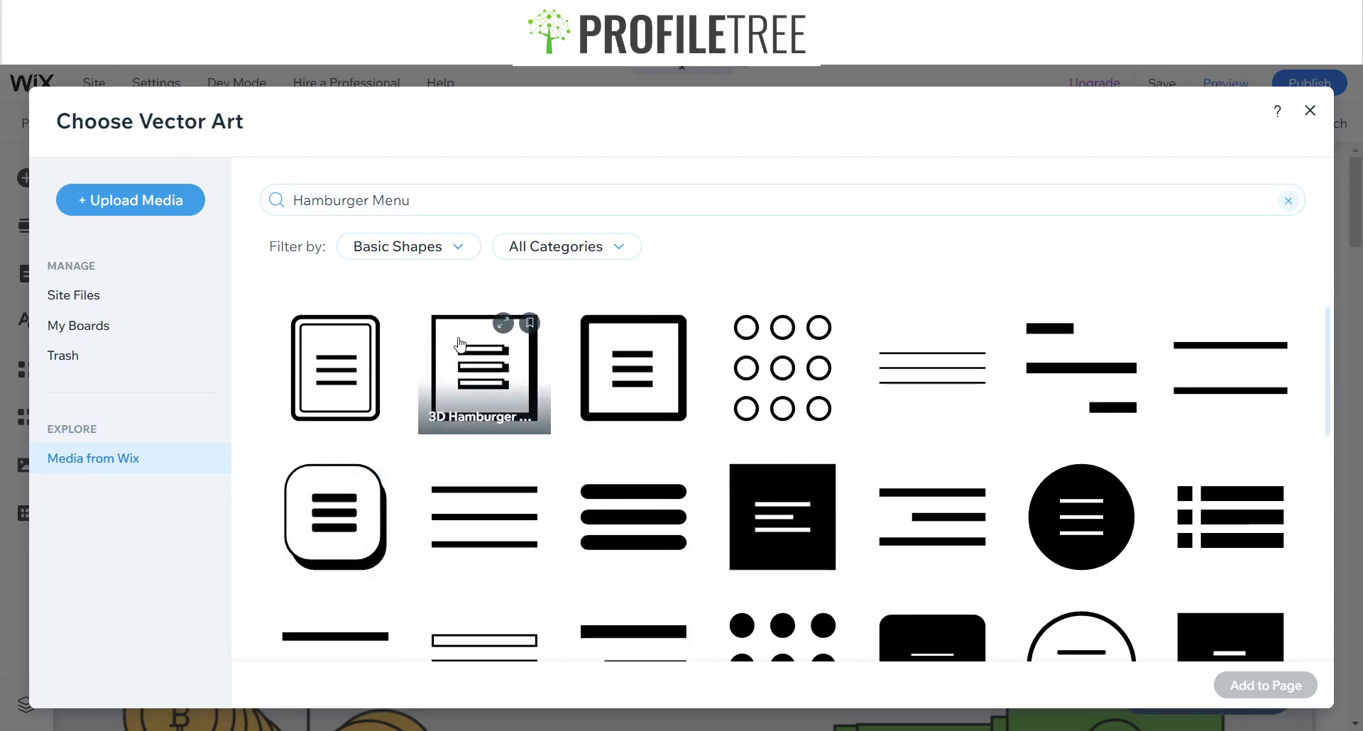
pyautogui.click(489, 379)
pyautogui.click(1296, 694)
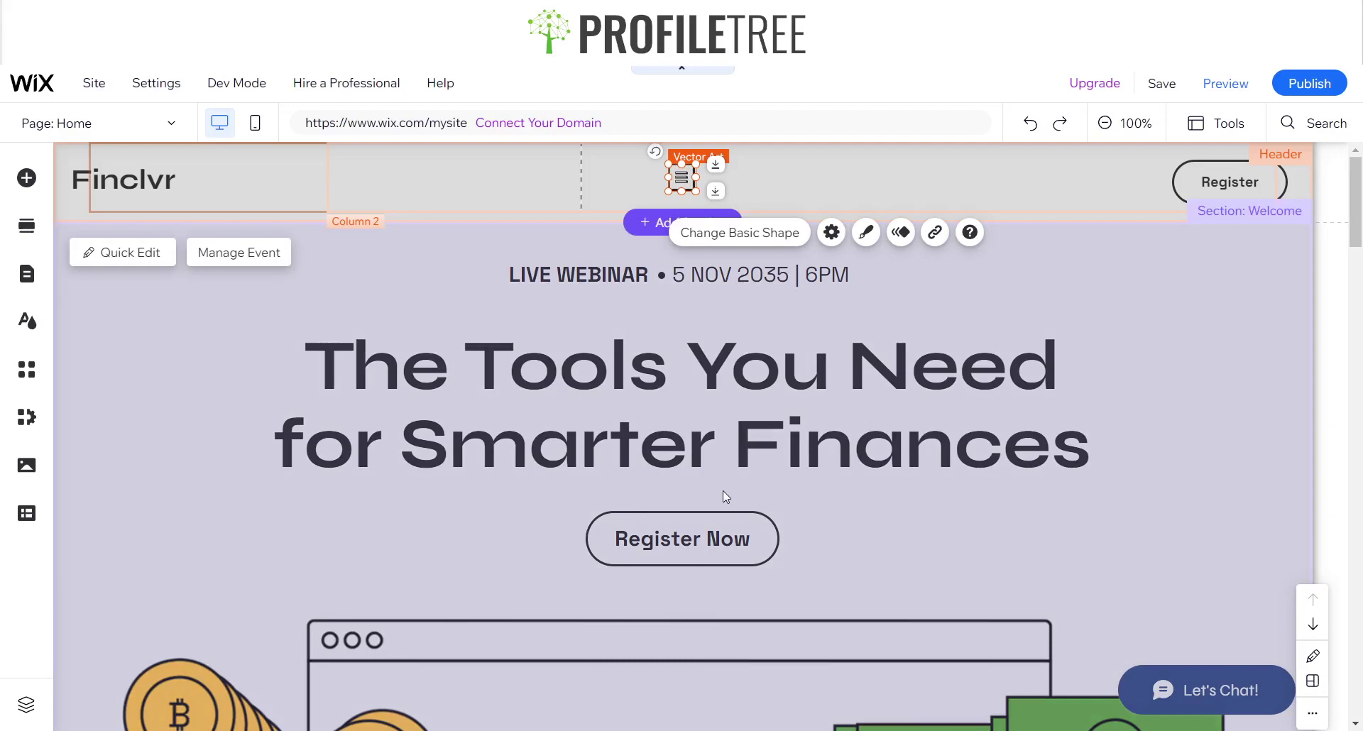
# Step: Enlarge the hamburger icon slightly in the middle of the header
pyautogui.scroll(-2, 623, 467)
pyautogui.scroll(2, 612, 447)
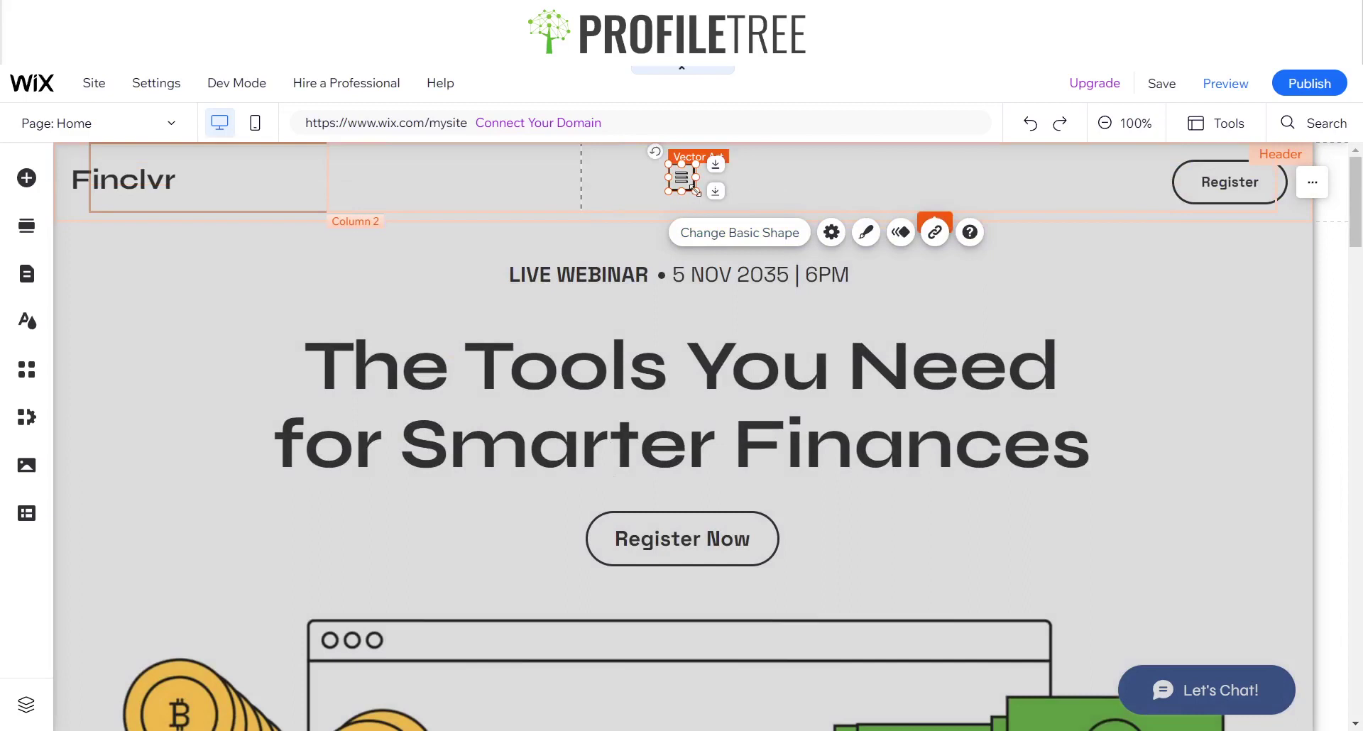
pyautogui.moveTo(694, 191)
pyautogui.mouseDown()
pyautogui.moveTo(711, 206)
pyautogui.moveTo(693, 181)
pyautogui.mouseUp()
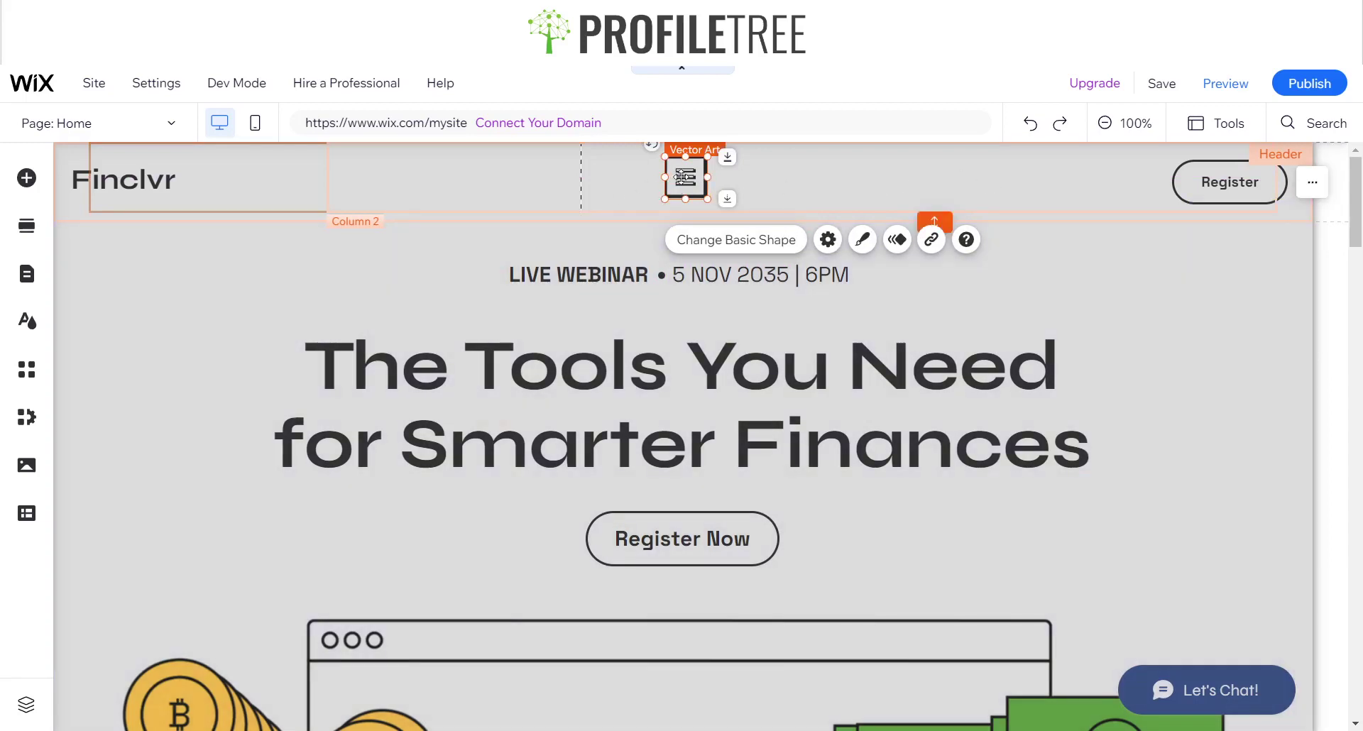
# Step: Change the Finclvr site title's pinned position to the top centre of the screen
pyautogui.click(98, 189)
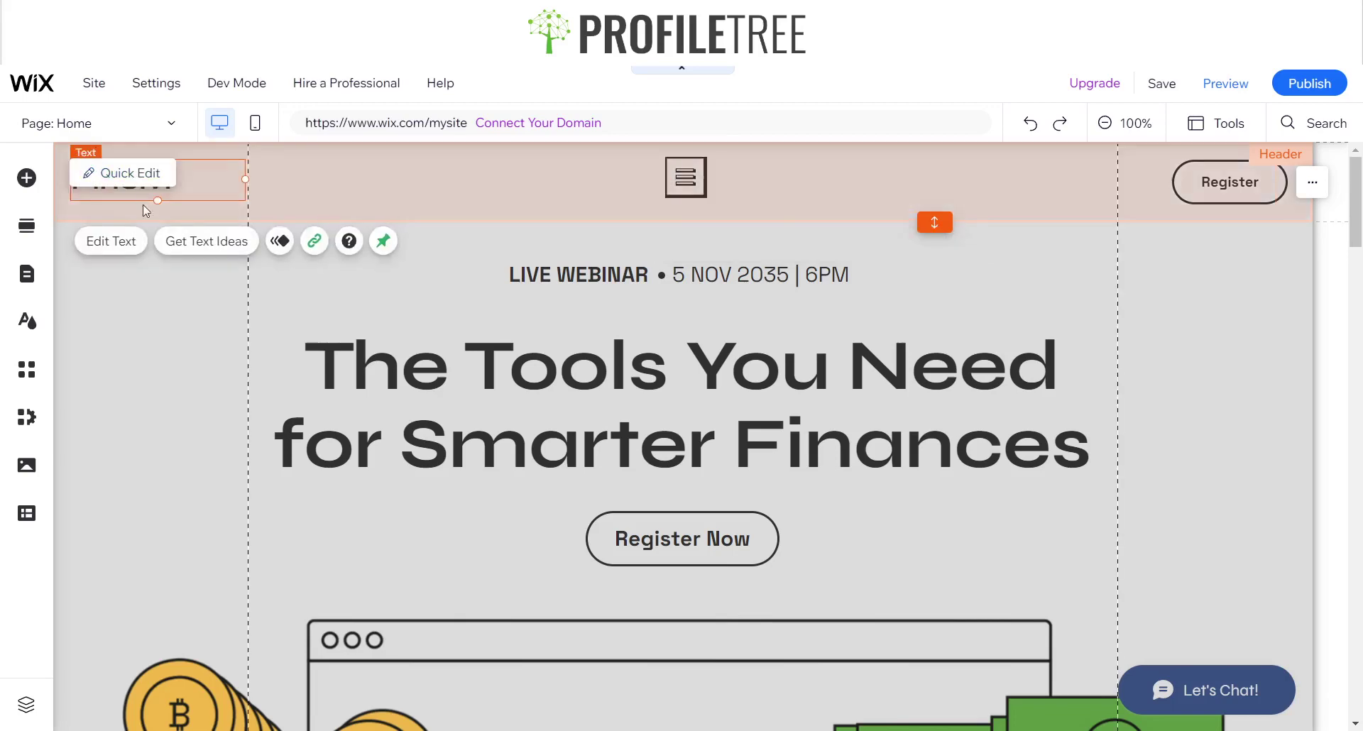
pyautogui.rightClick(187, 186)
pyautogui.click(245, 495)
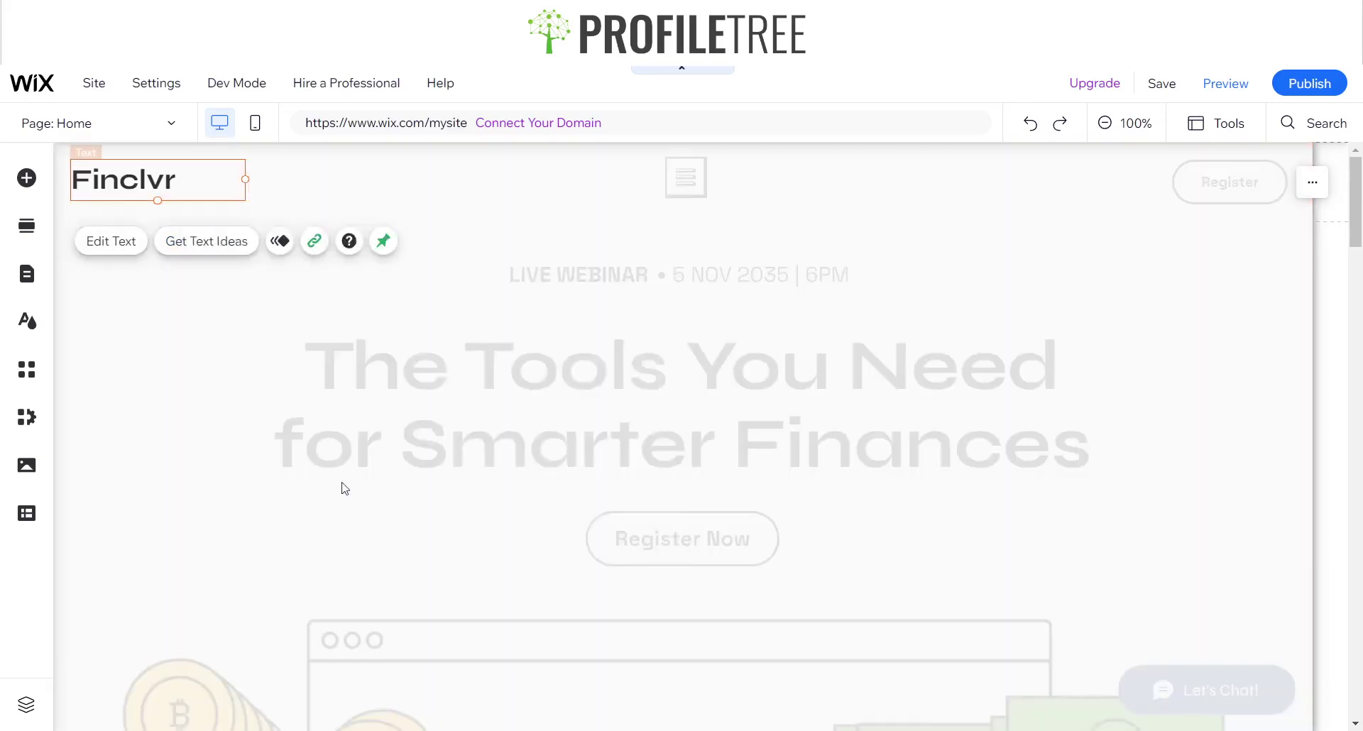
pyautogui.click(550, 337)
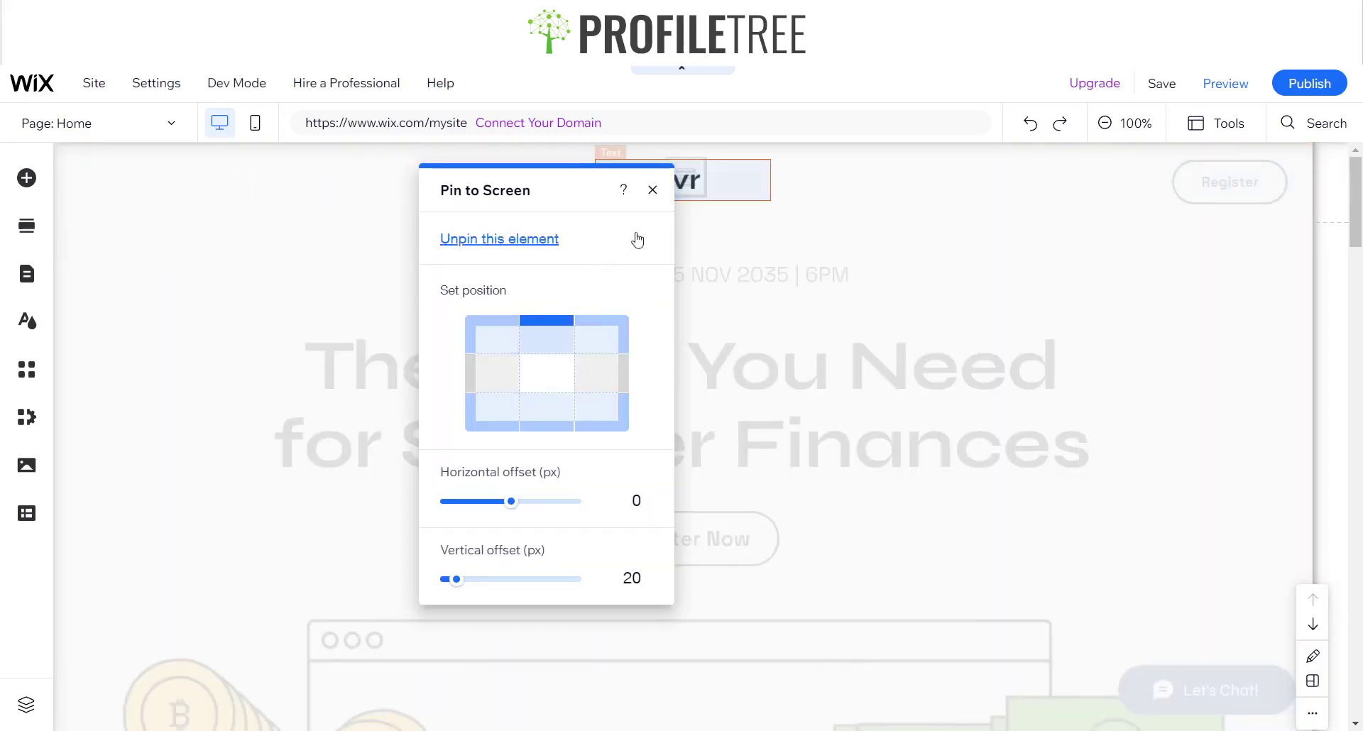
pyautogui.click(652, 189)
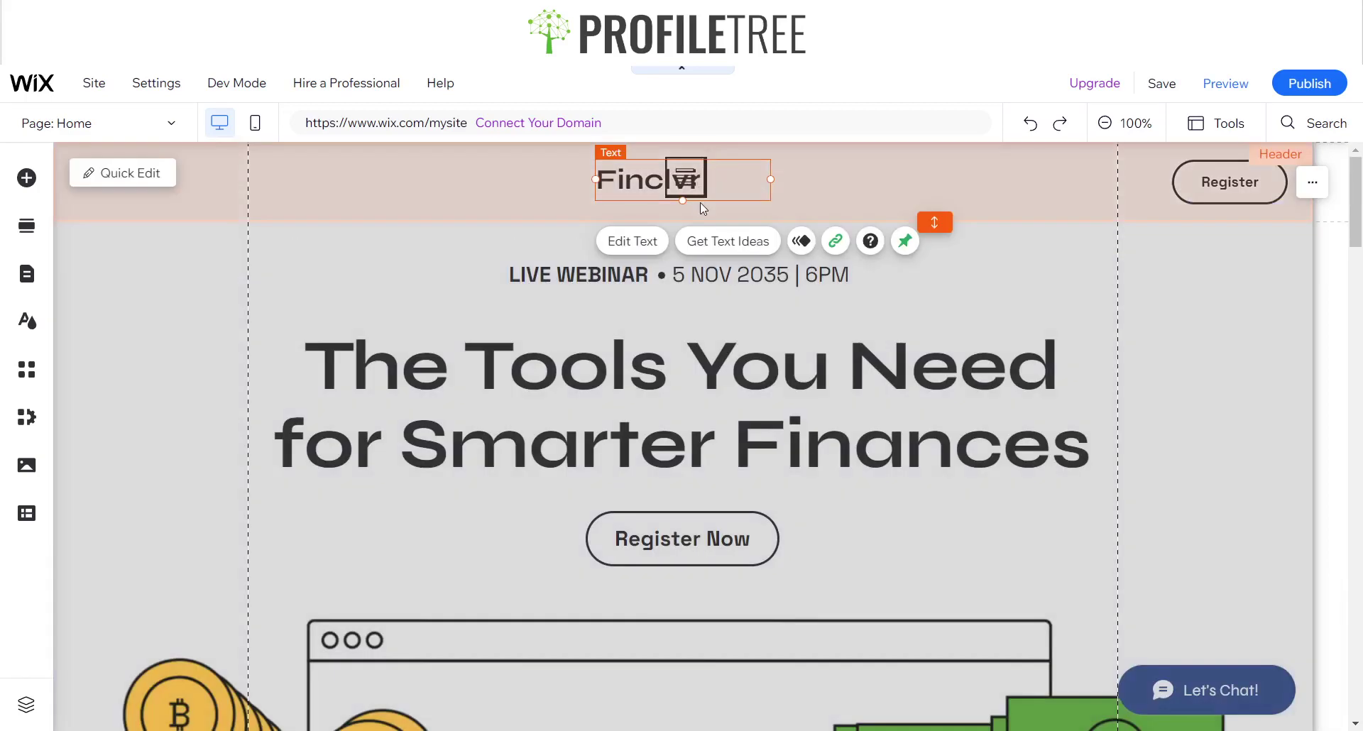
pyautogui.press('Escape')
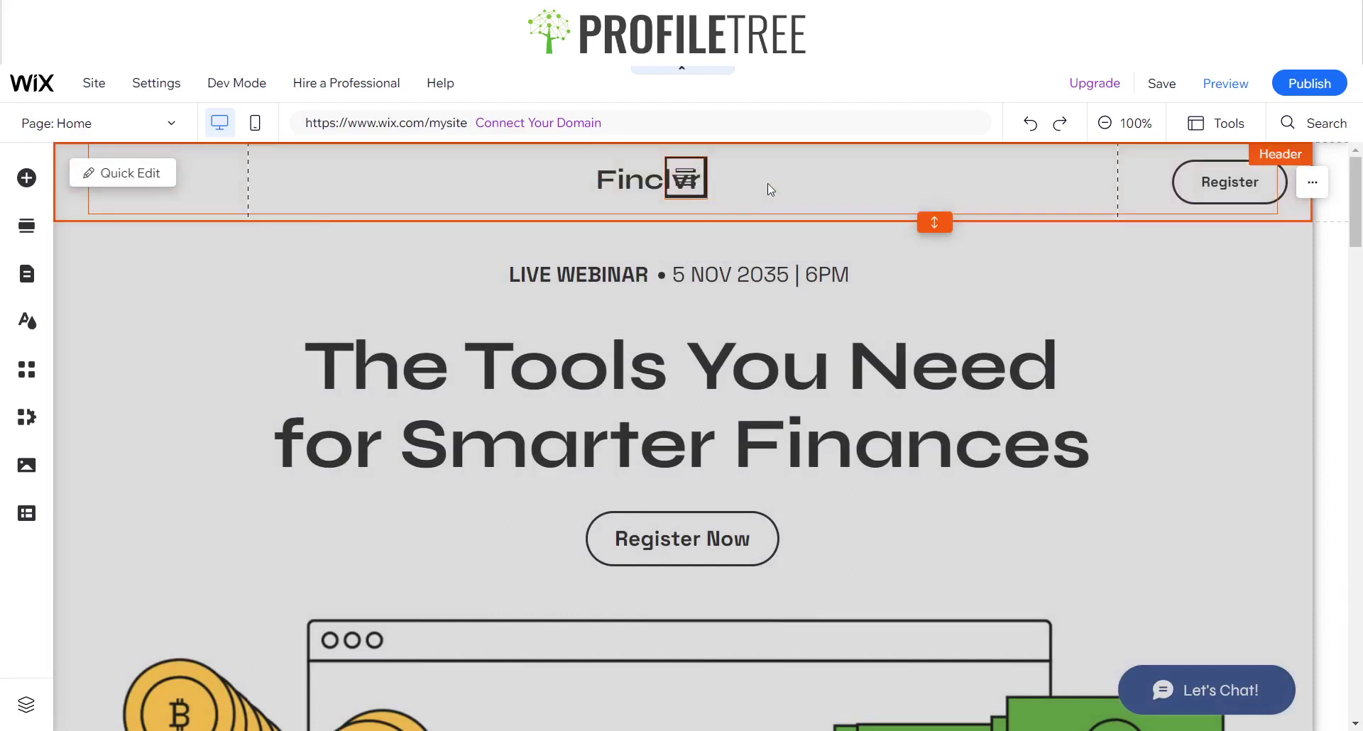
# Step: Pin the header's hamburger icon to the top-left corner of the screen
pyautogui.click(690, 159)
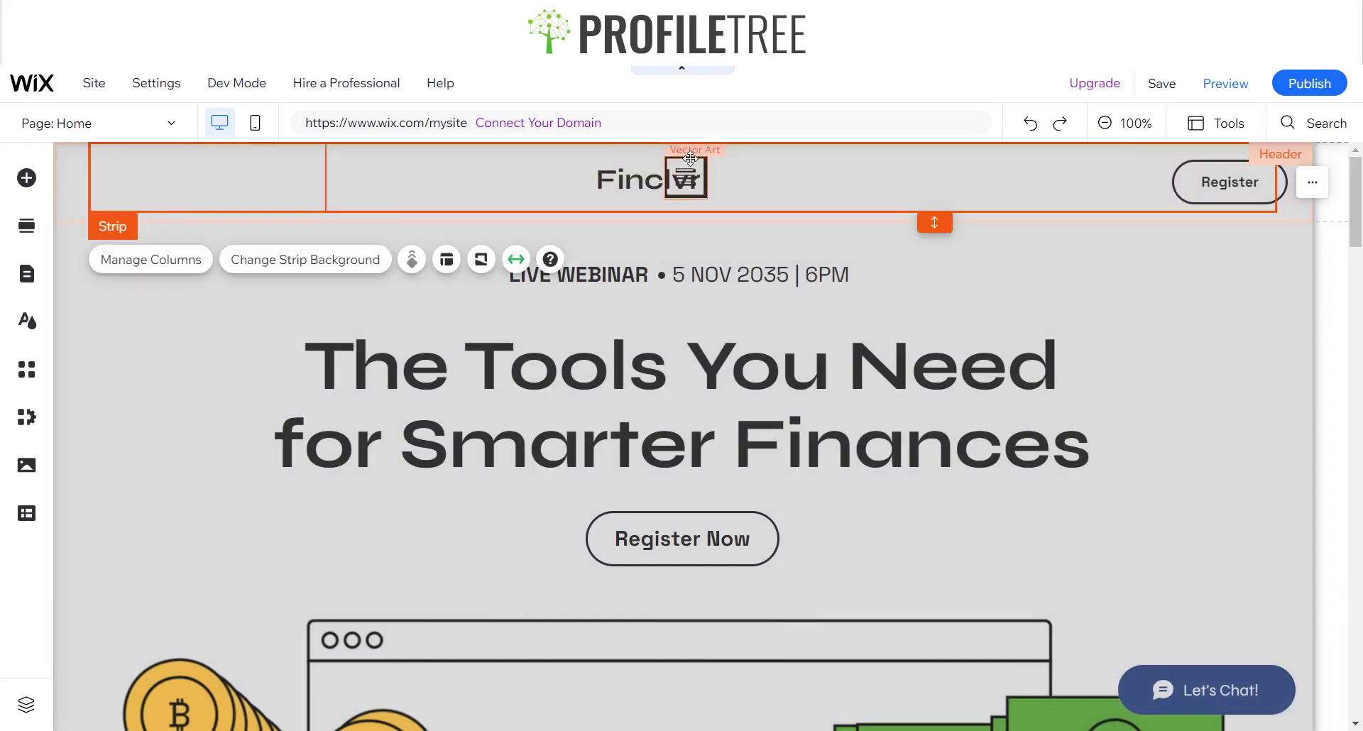
pyautogui.click(689, 159)
pyautogui.rightClick(689, 162)
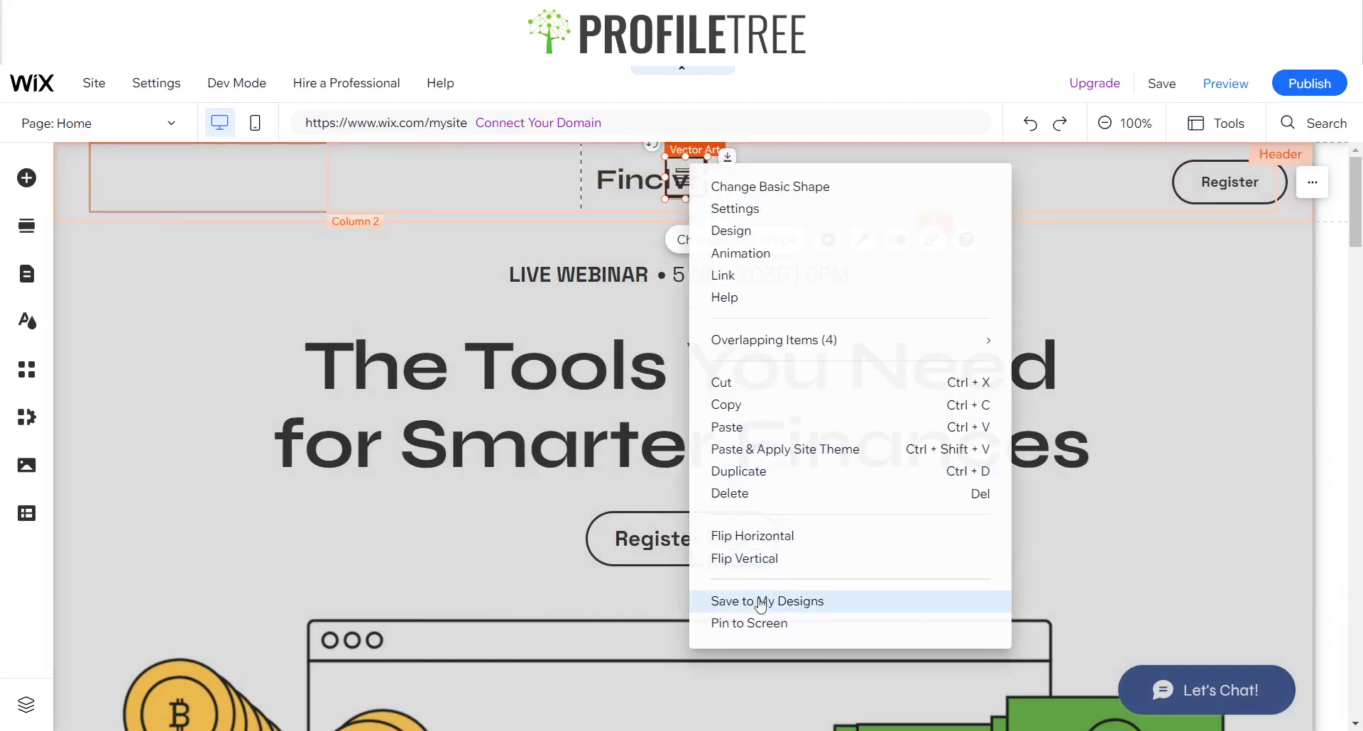
pyautogui.click(752, 622)
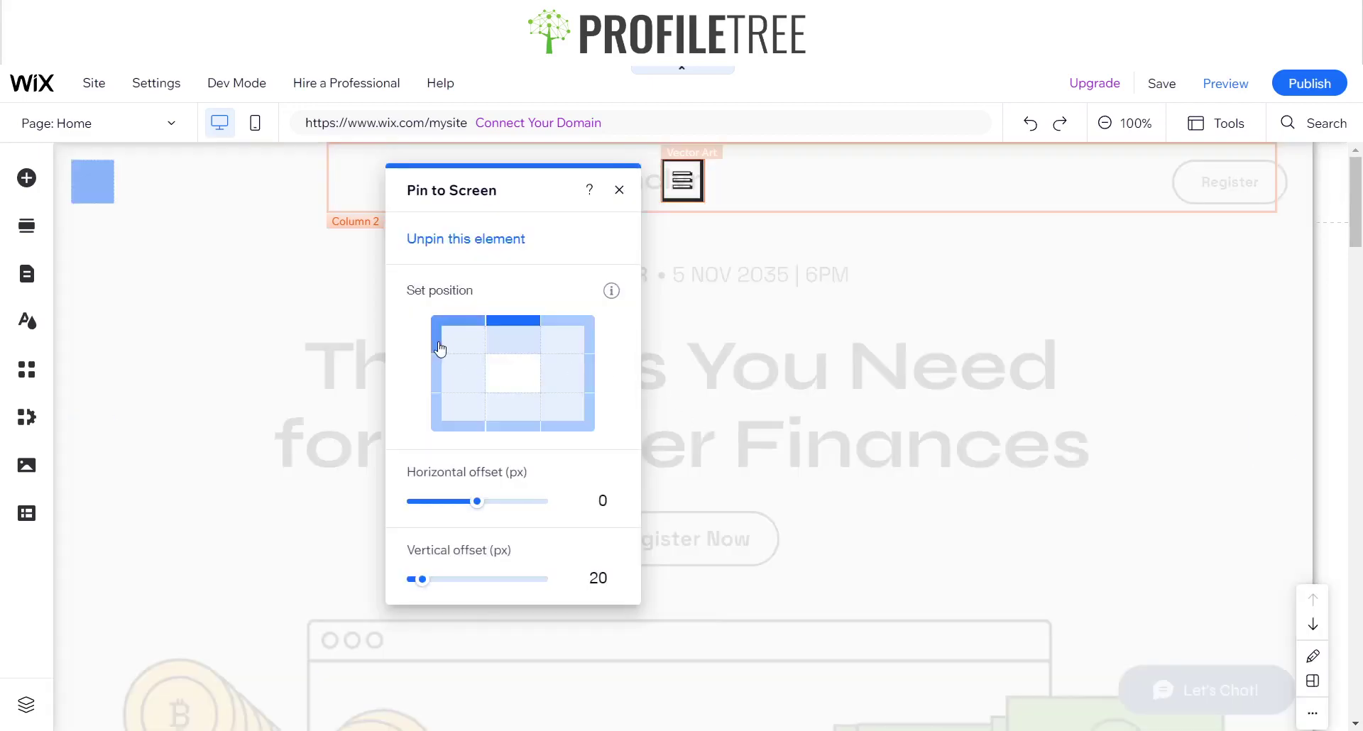
pyautogui.click(439, 348)
pyautogui.click(616, 193)
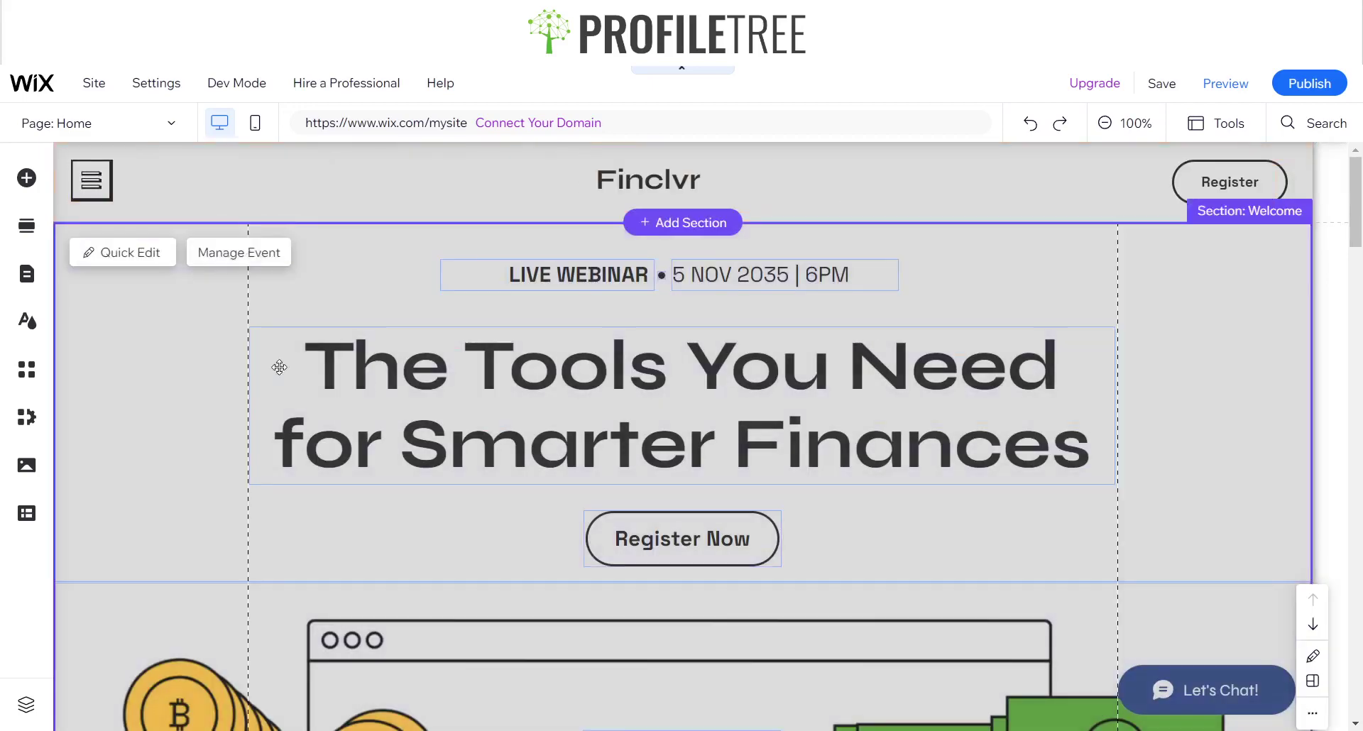
pyautogui.click(305, 304)
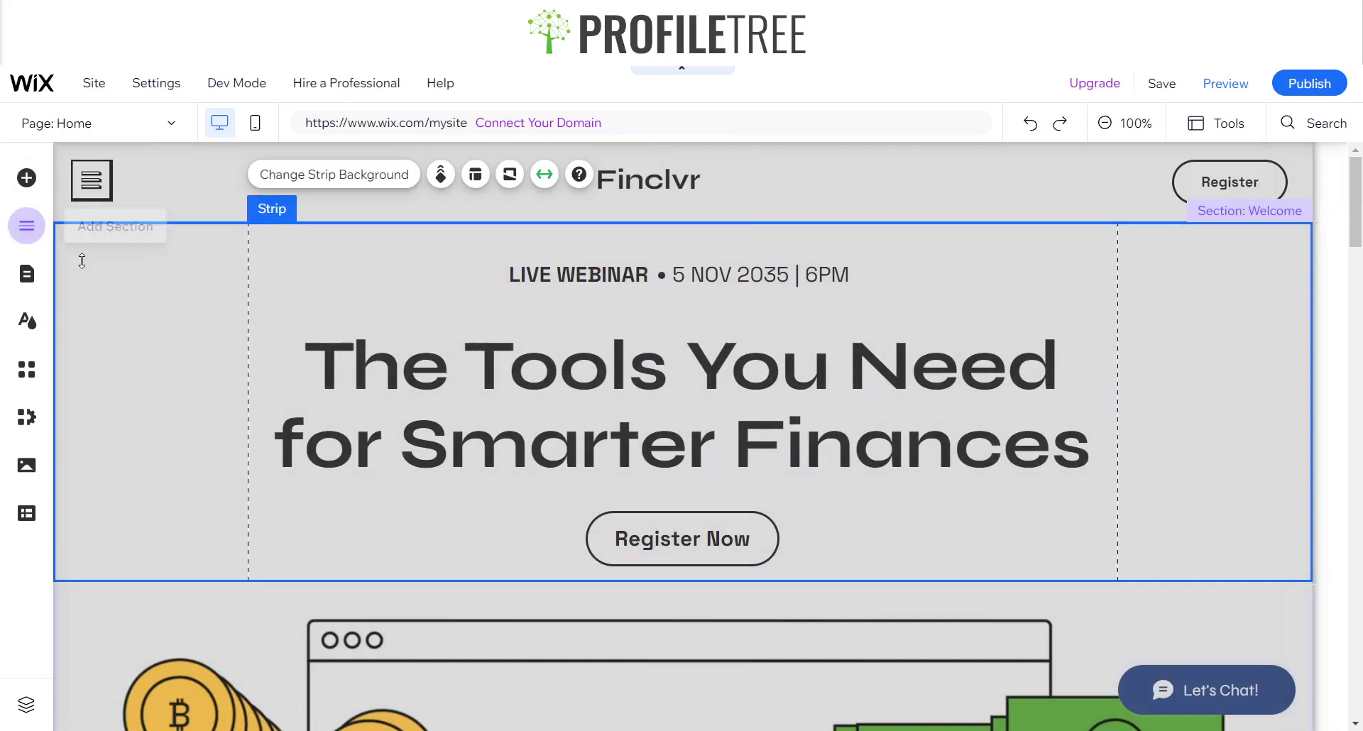
pyautogui.click(96, 185)
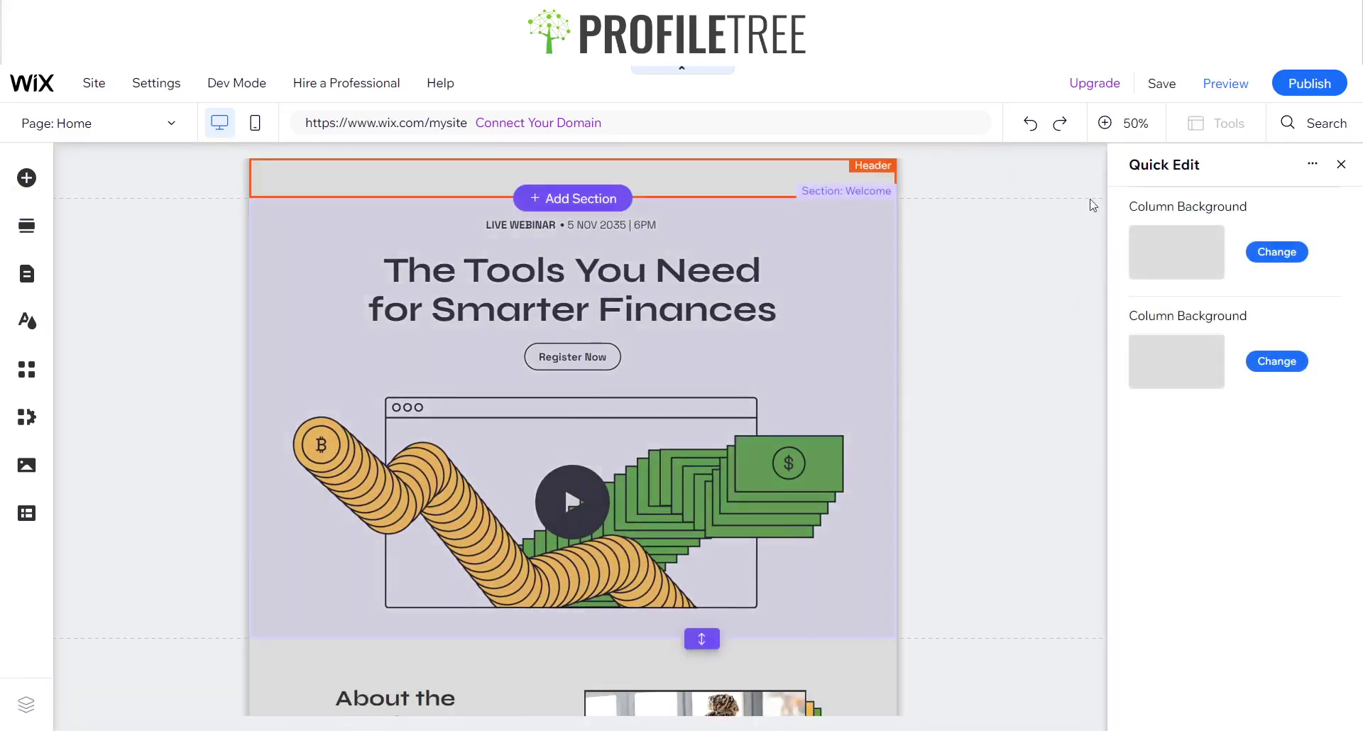
pyautogui.click(761, 321)
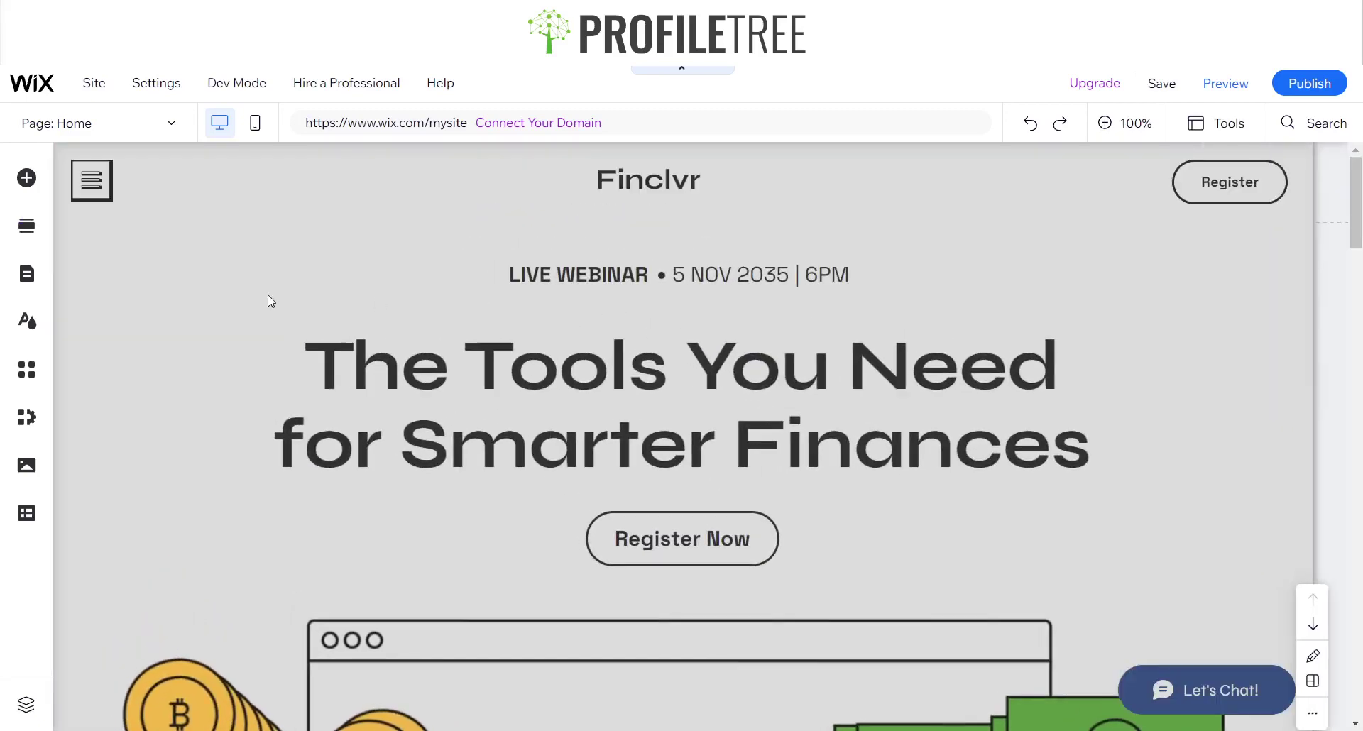
pyautogui.click(113, 204)
pyautogui.click(221, 414)
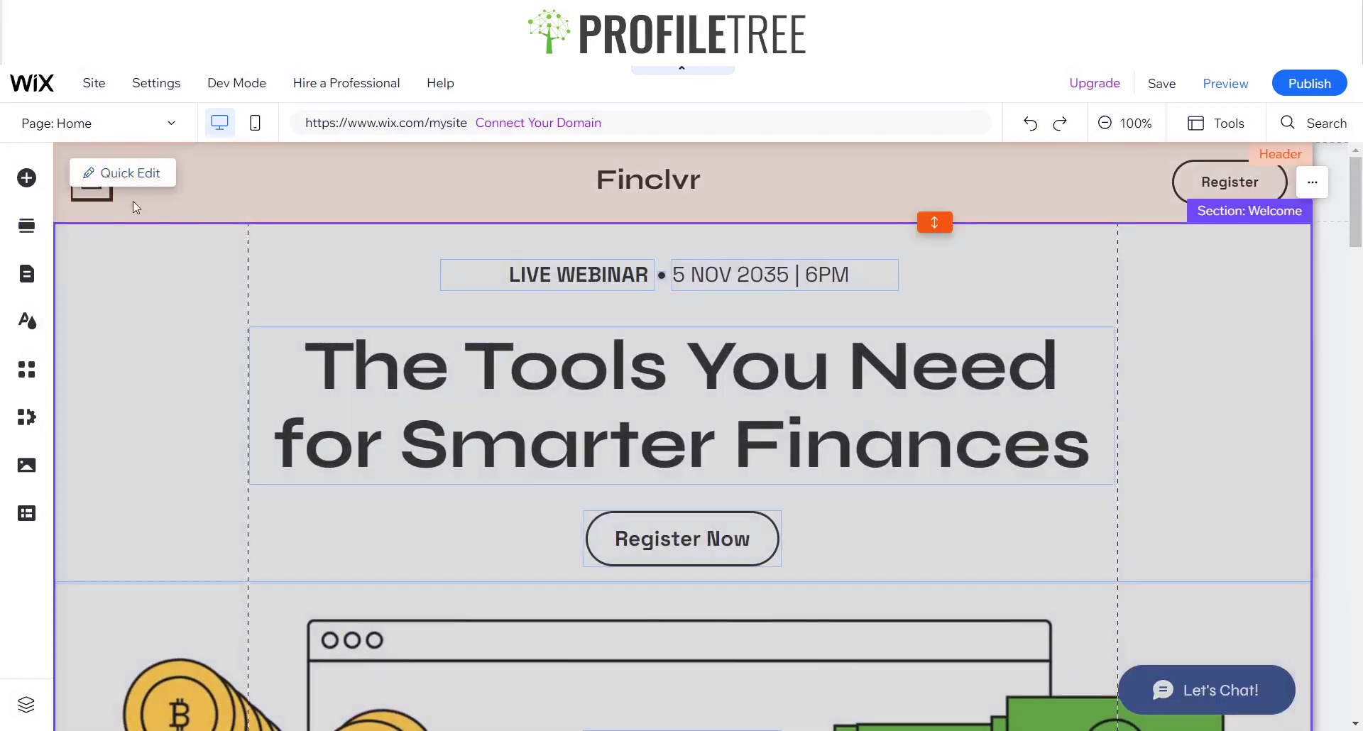
pyautogui.click(87, 125)
pyautogui.scroll(1, 113, 357)
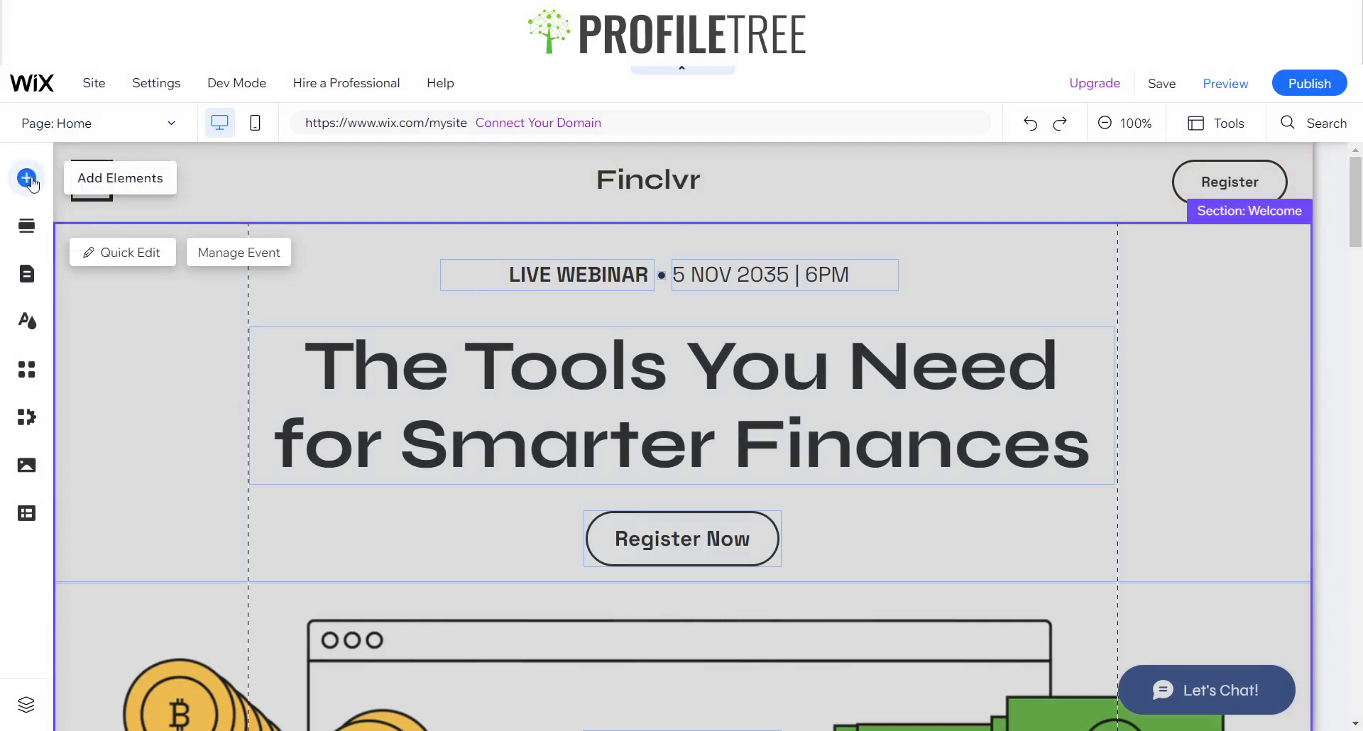
# Step: Search for lightbox elements, browse the designs, and add the Subscribe (Join Our List) lightbox to the site
pyautogui.click(27, 179)
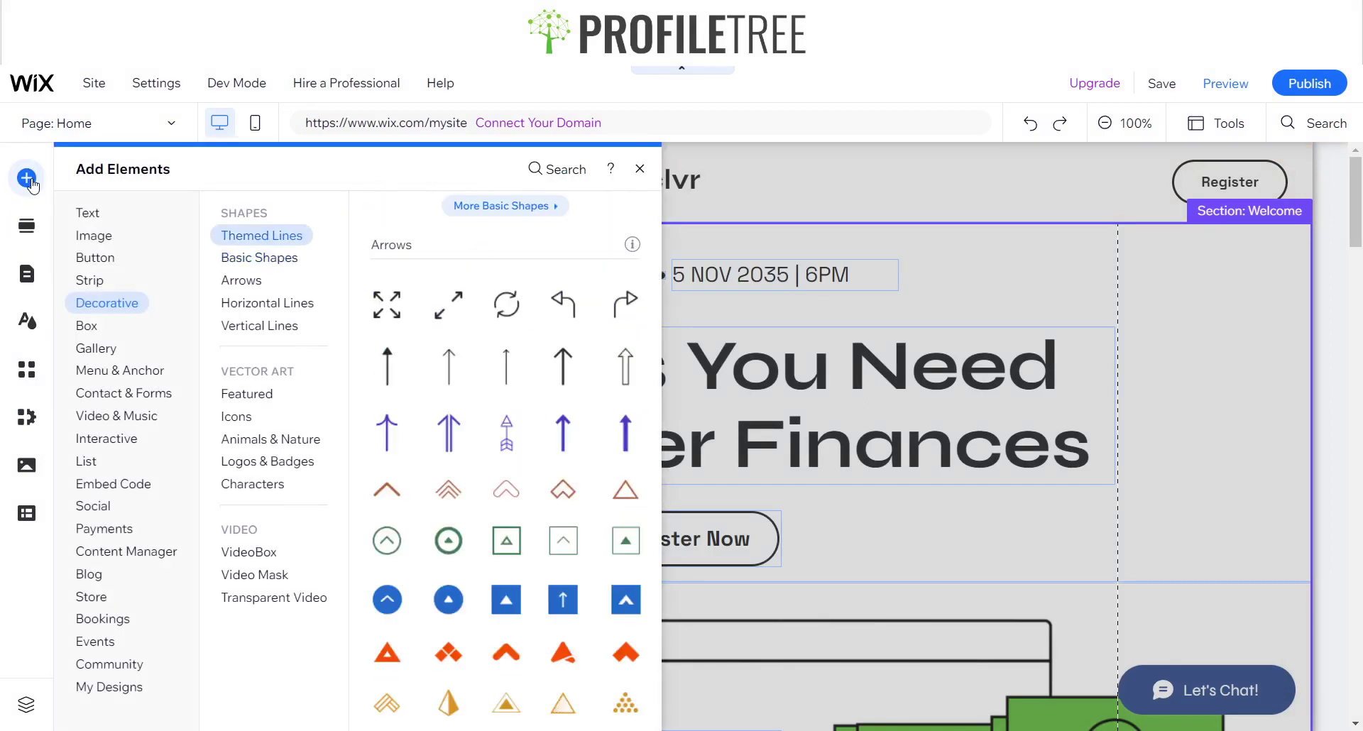
pyautogui.click(575, 172)
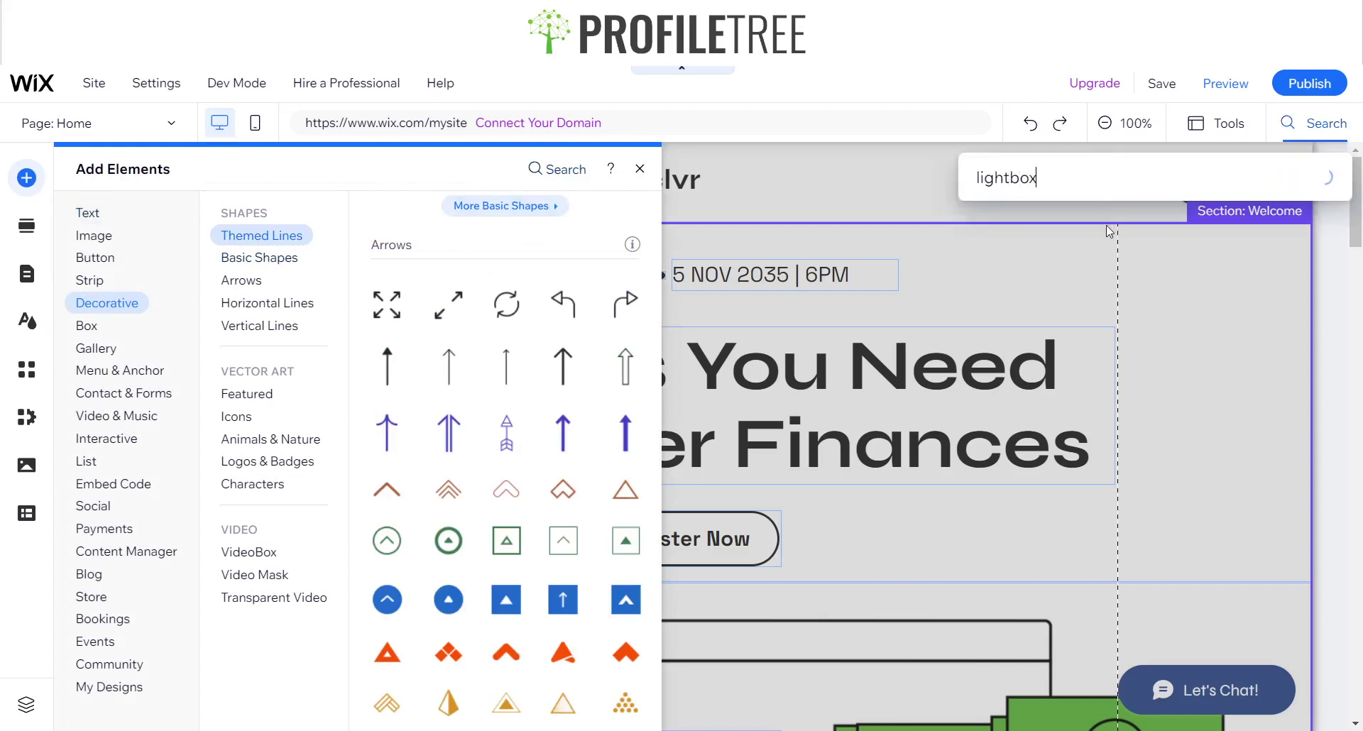
pyautogui.moveTo(1096, 277)
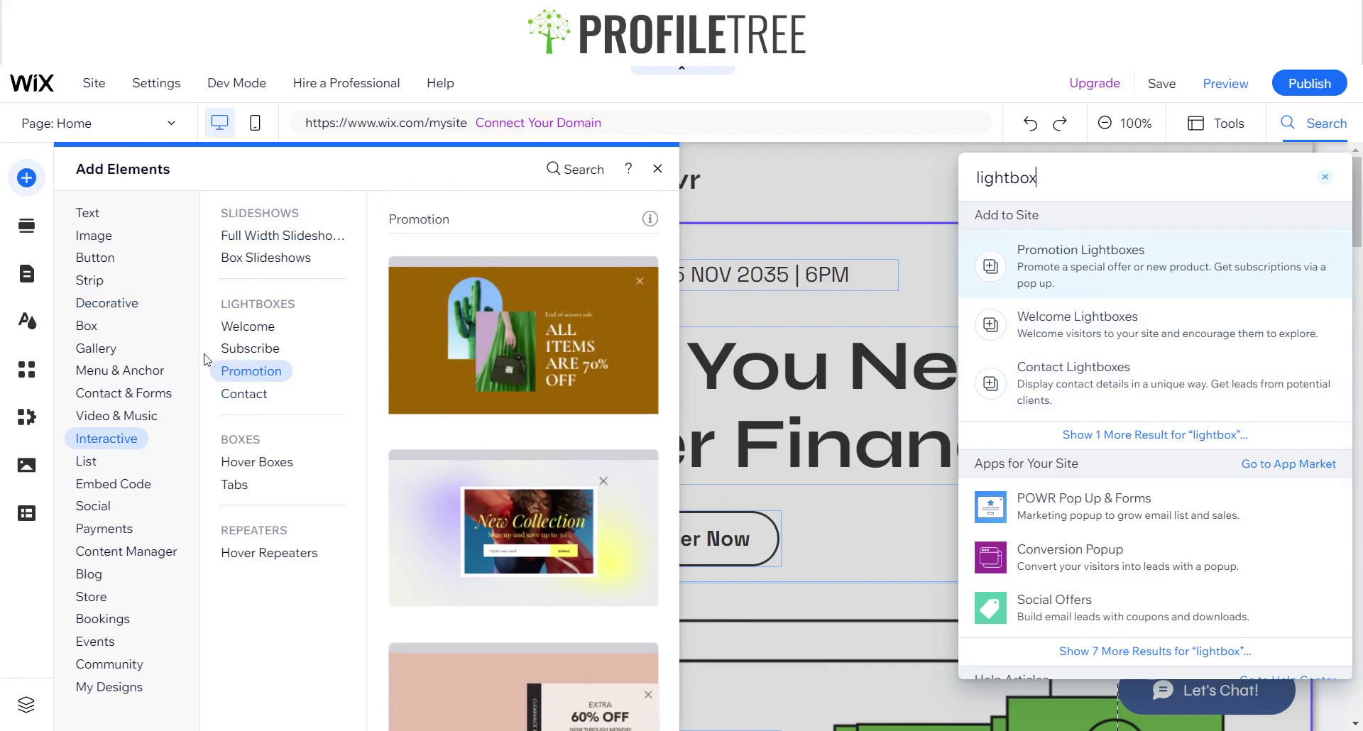
pyautogui.scroll(-5, 501, 381)
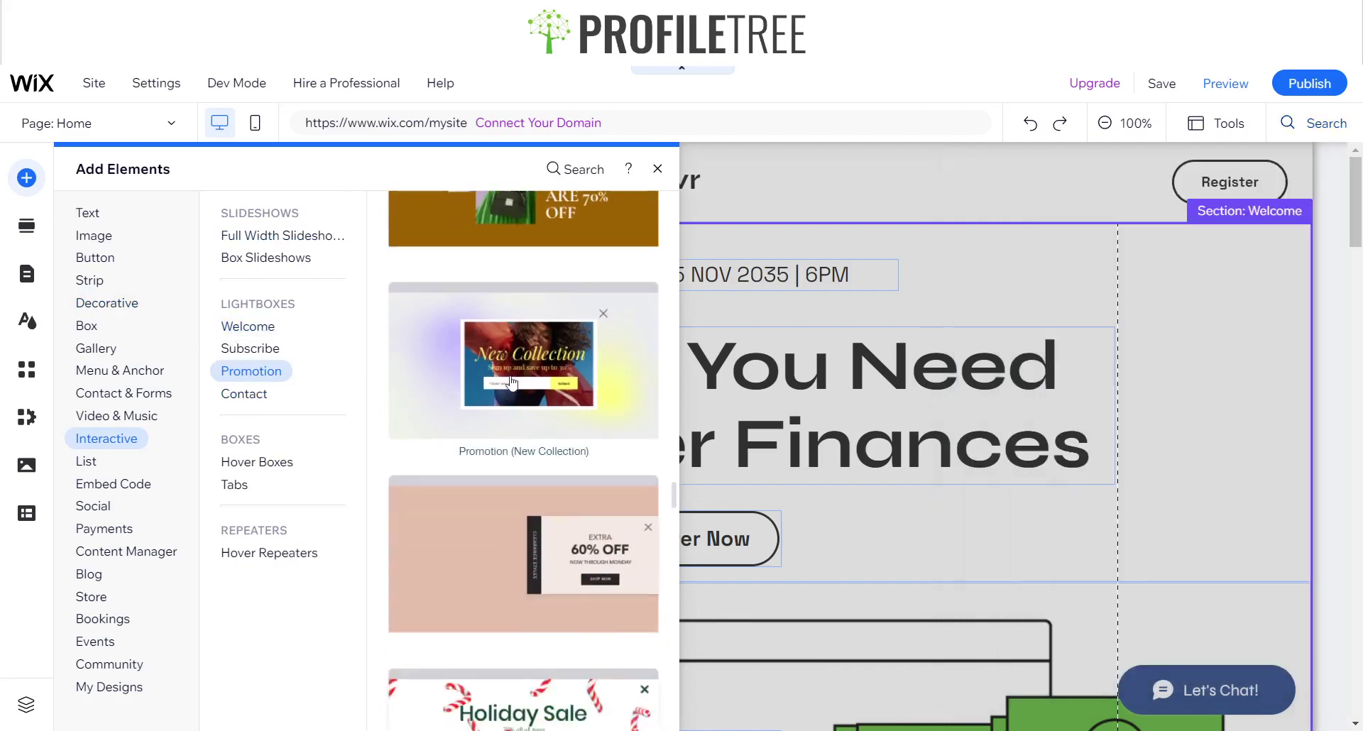
pyautogui.scroll(-13, 502, 381)
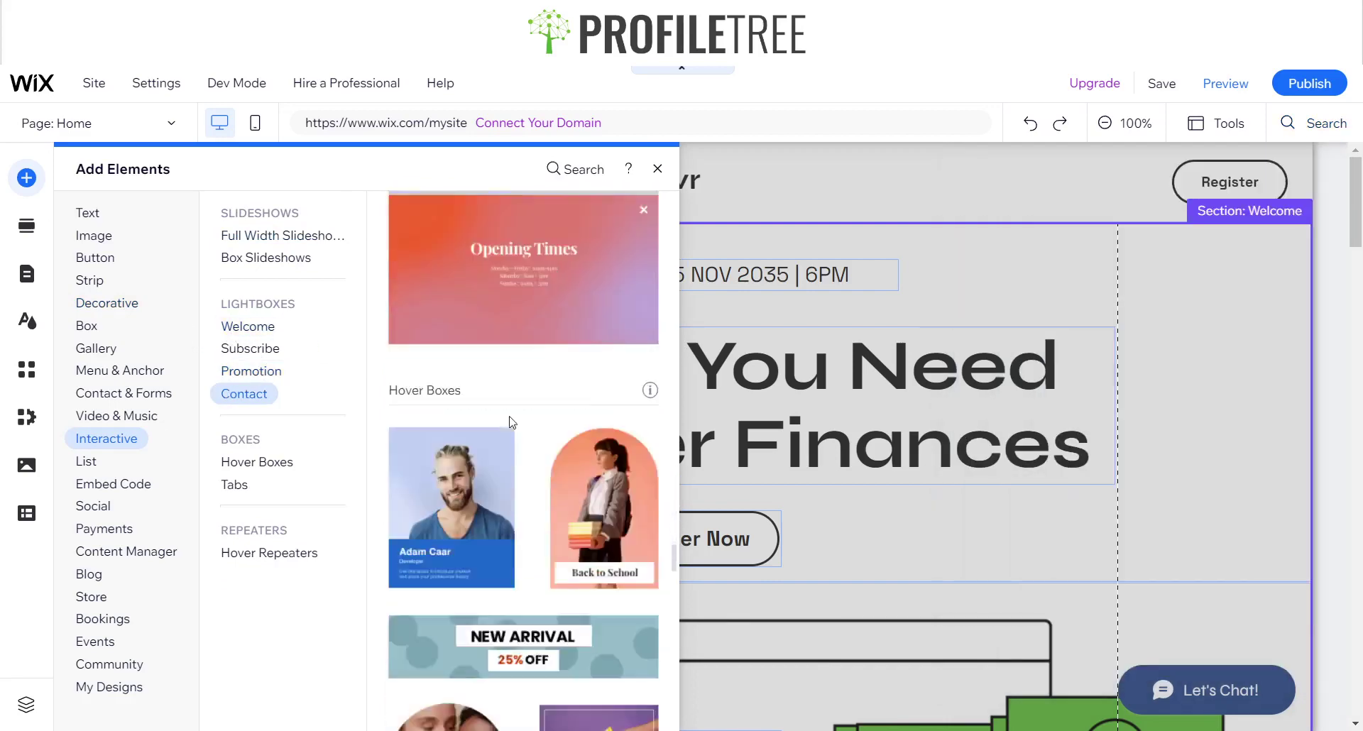
pyautogui.scroll(12, 540, 425)
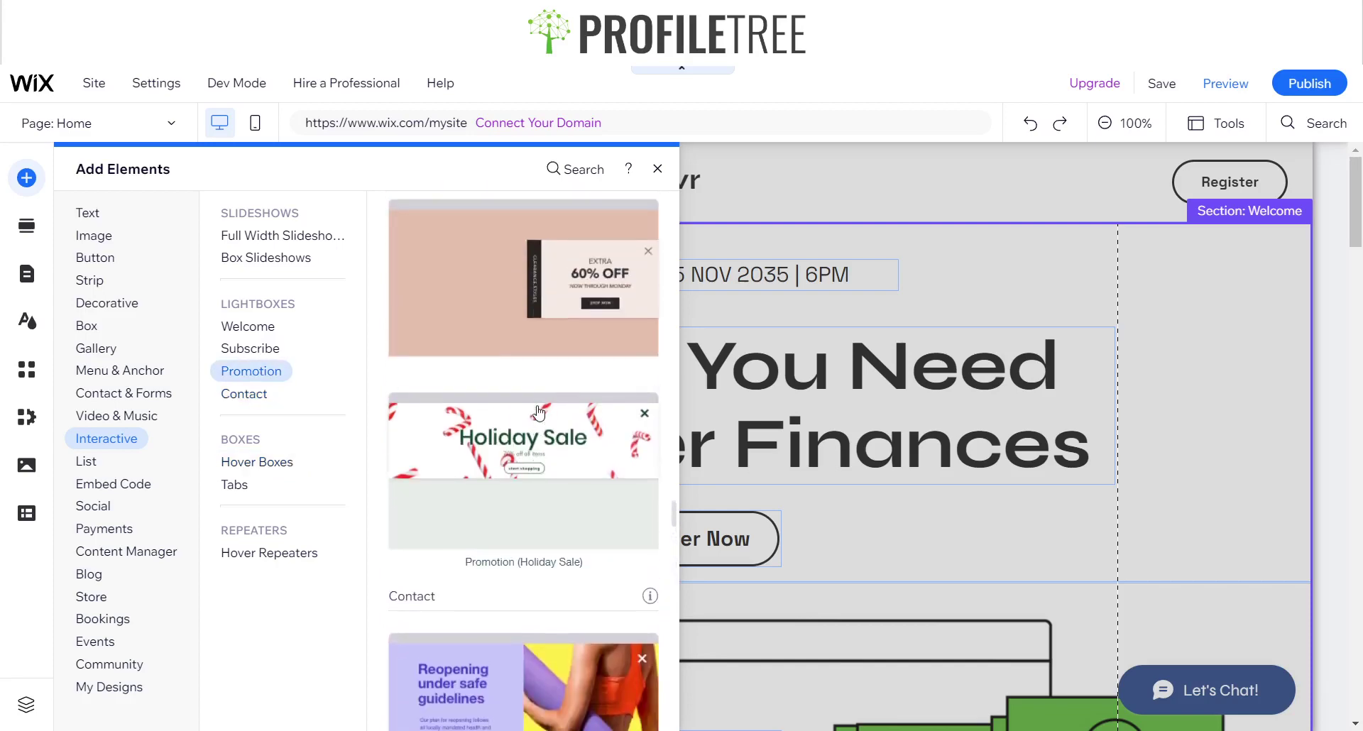
pyautogui.scroll(6, 545, 489)
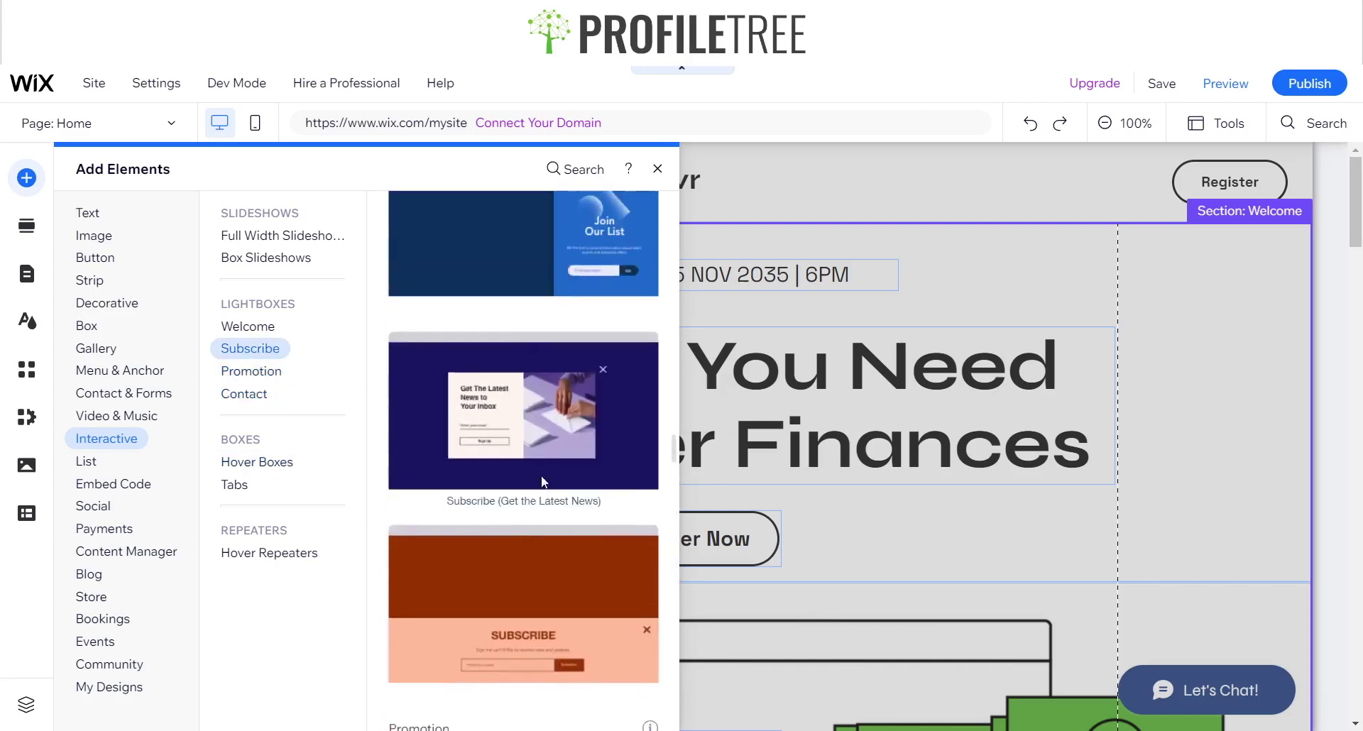
pyautogui.scroll(3, 542, 496)
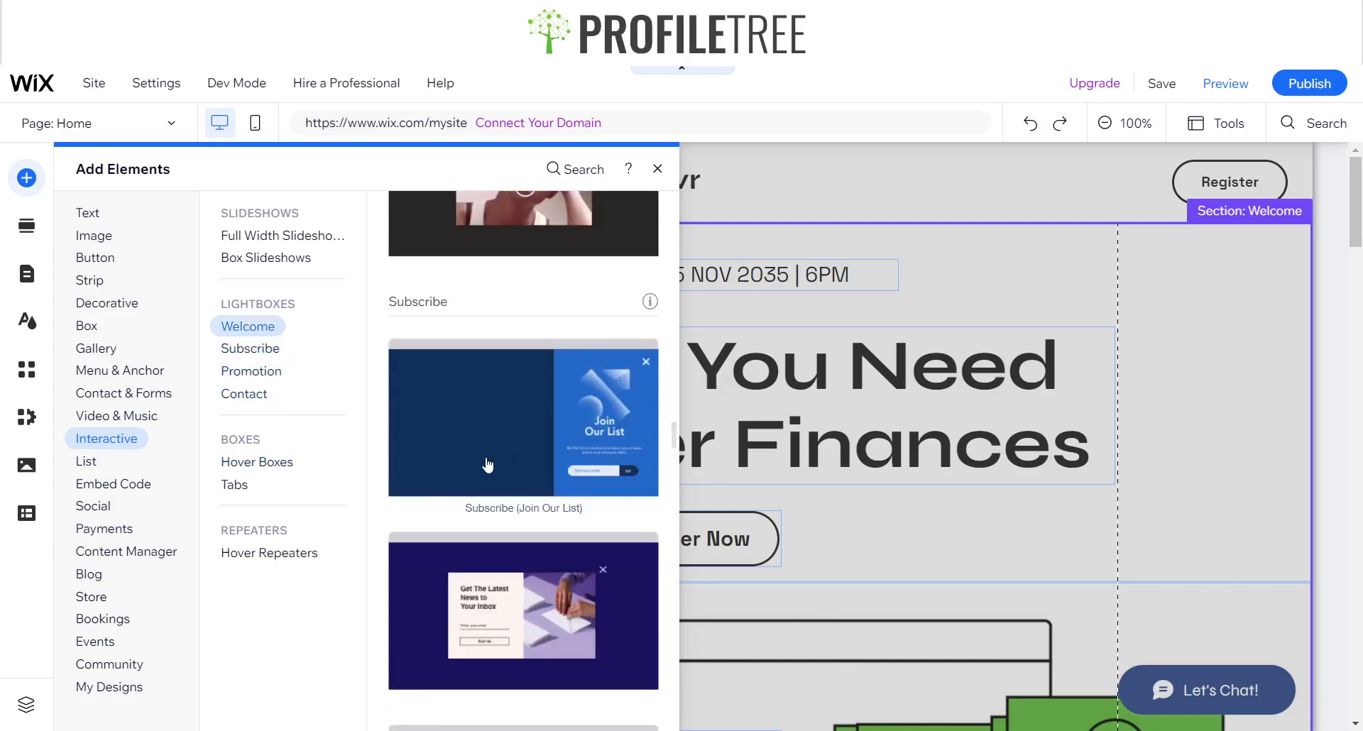
pyautogui.click(488, 465)
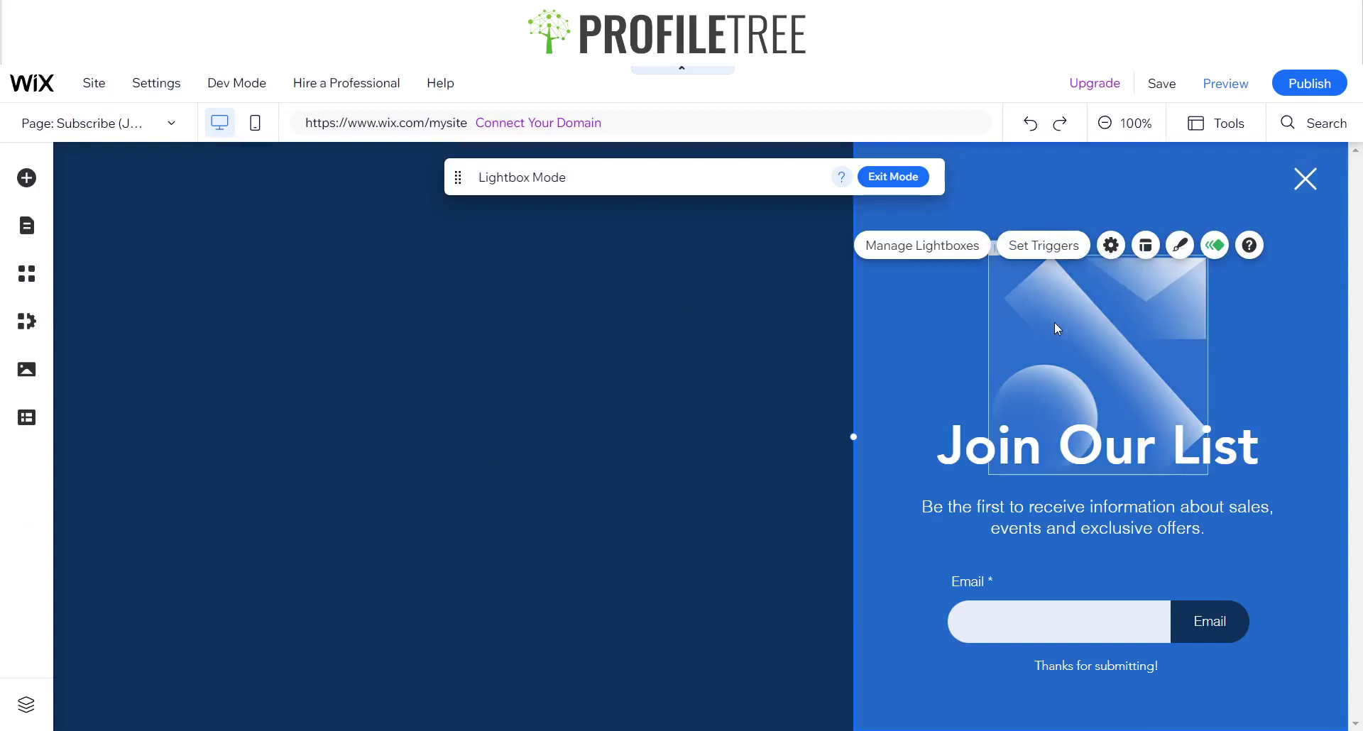
# Step: Delete the image, the Join Our List heading, the description text and the email form from the lightbox
pyautogui.click(1091, 353)
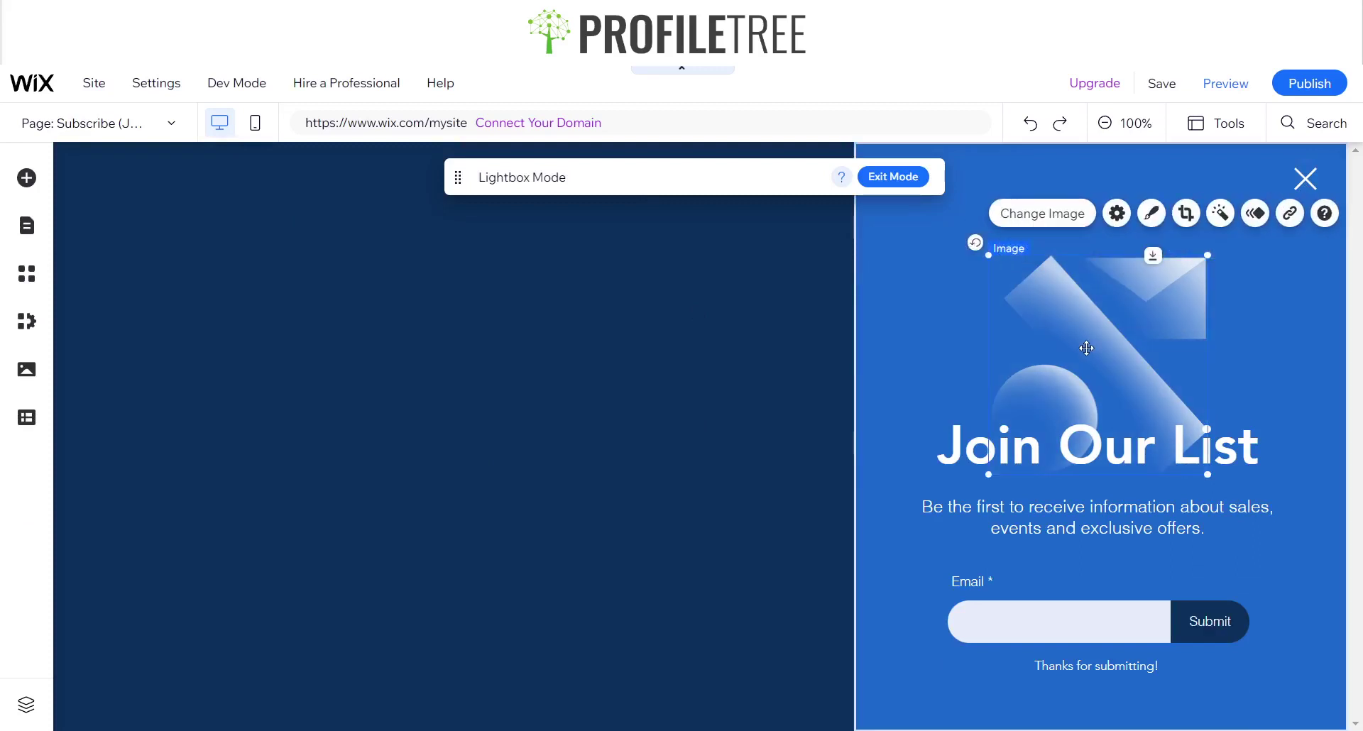
pyautogui.press('Delete')
pyautogui.click(1066, 454)
pyautogui.press('Delete')
pyautogui.click(1062, 508)
pyautogui.press('Delete')
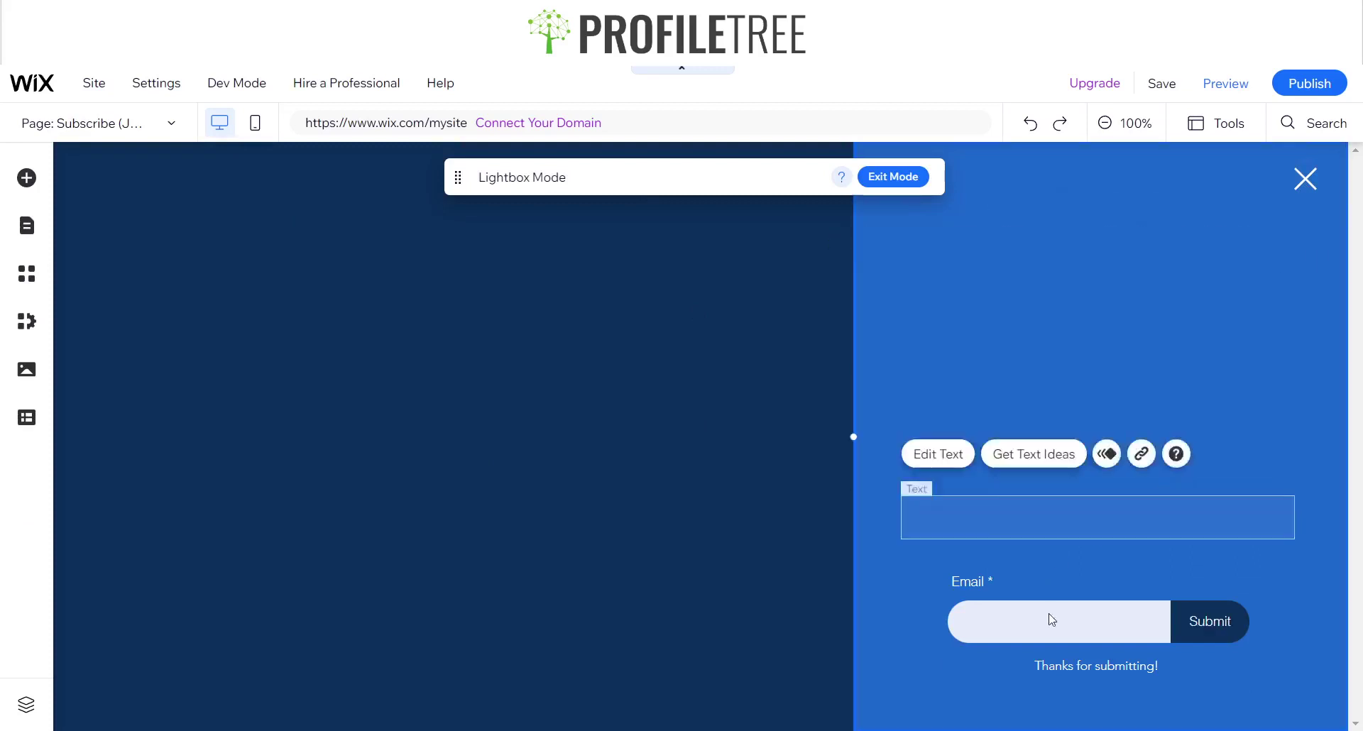
pyautogui.click(1052, 635)
pyautogui.press('Delete')
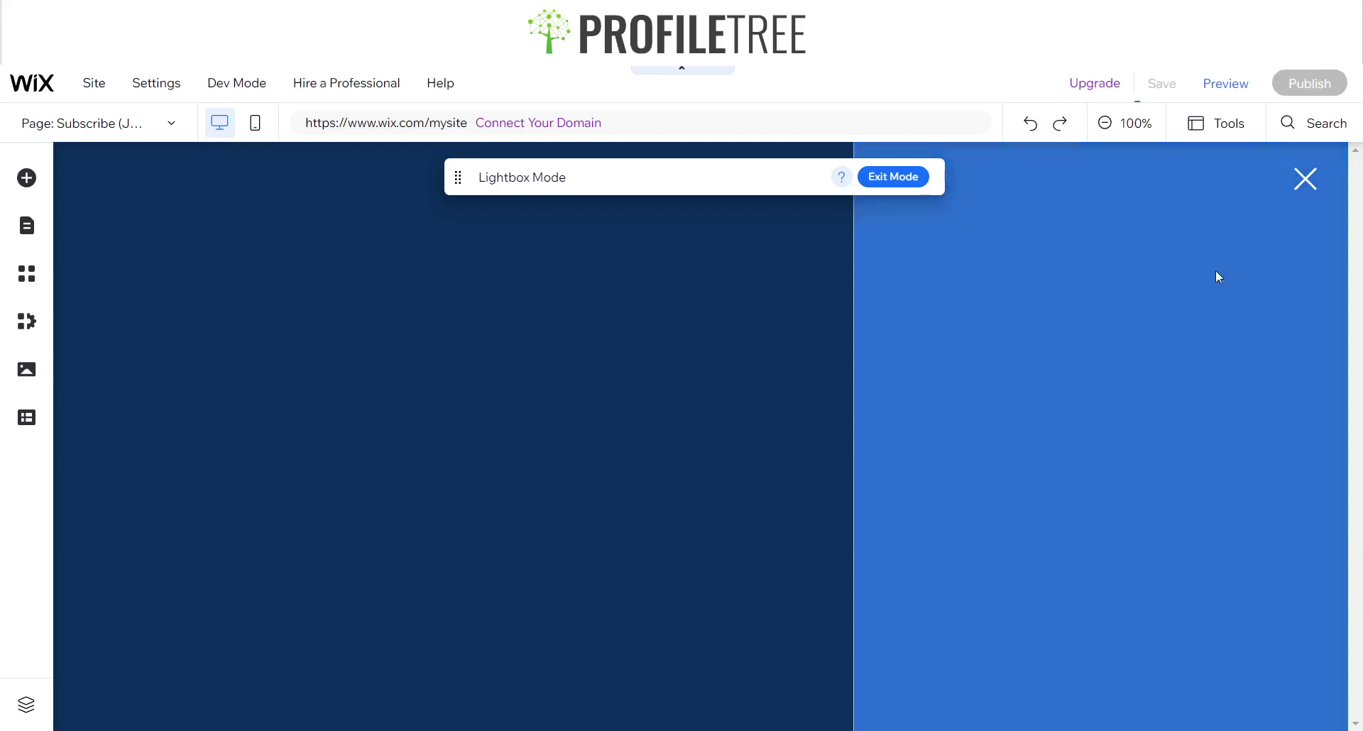
pyautogui.click(649, 374)
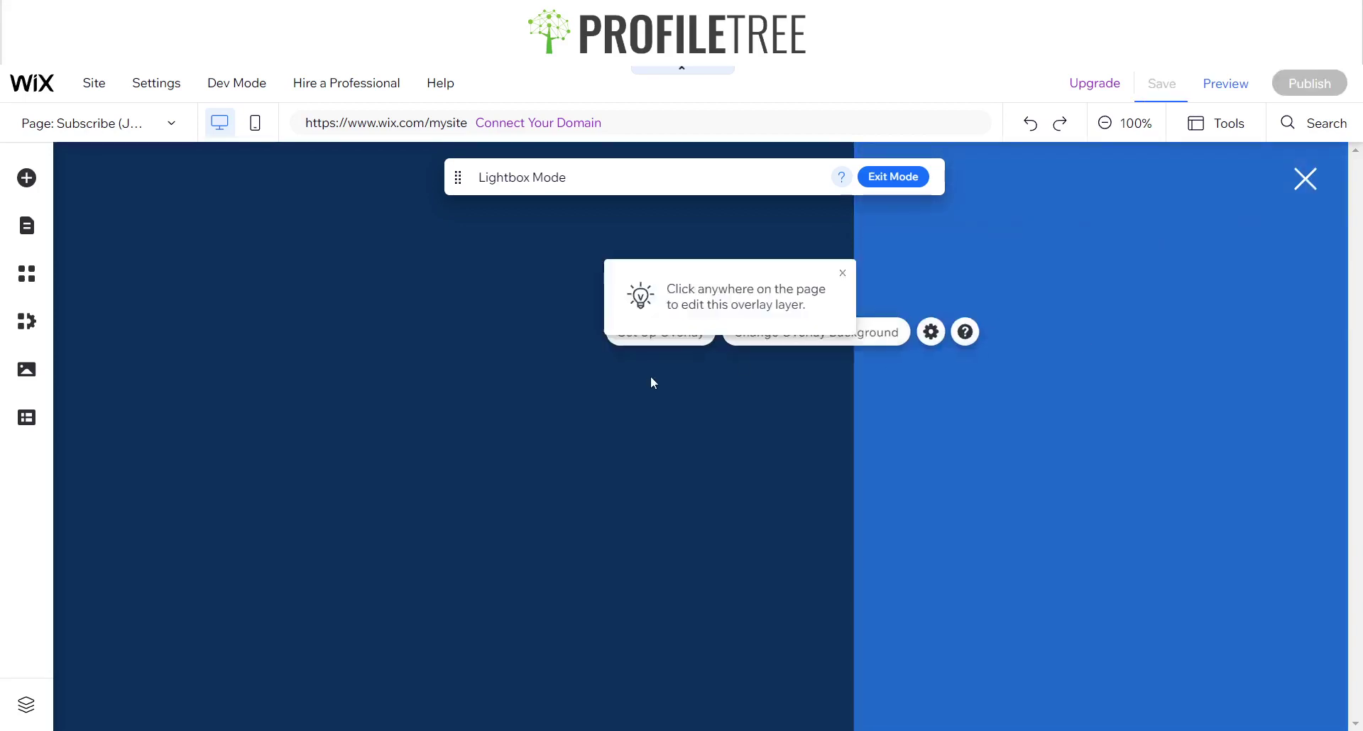
pyautogui.click(762, 334)
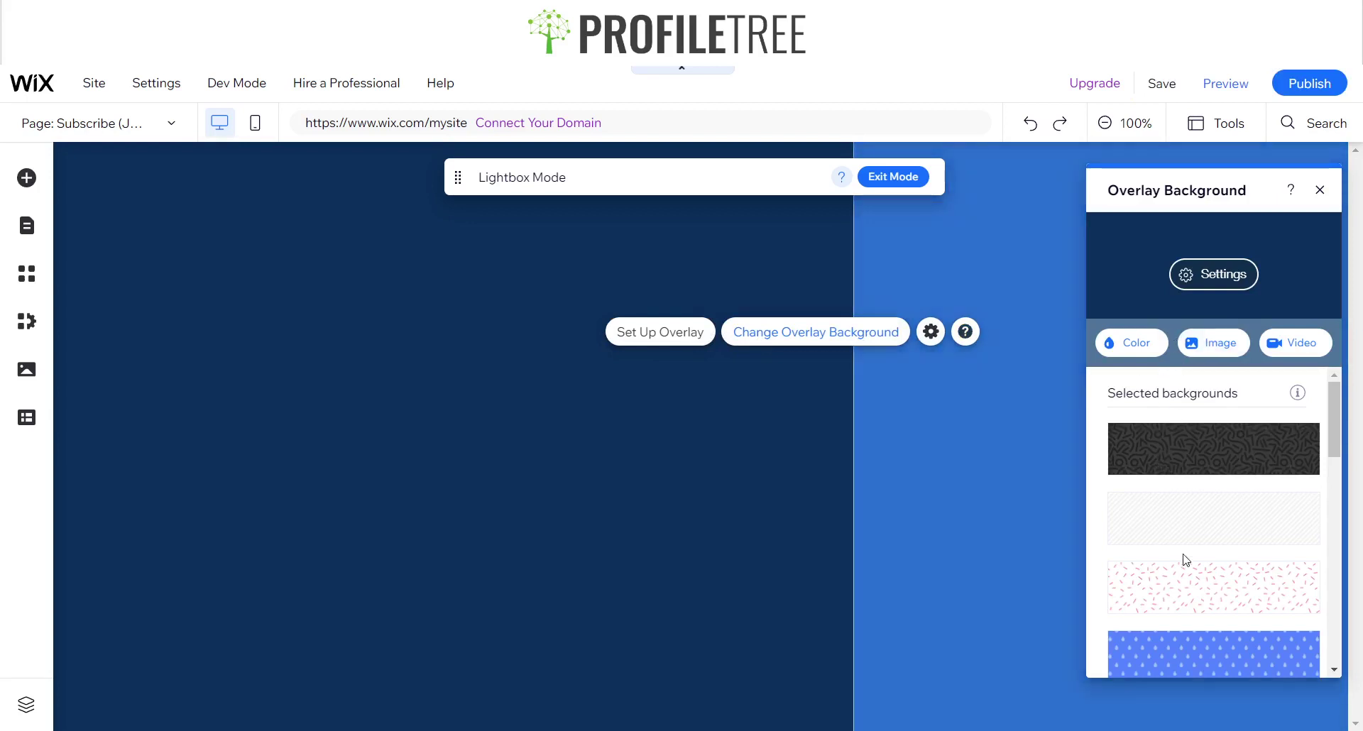
pyautogui.click(1150, 347)
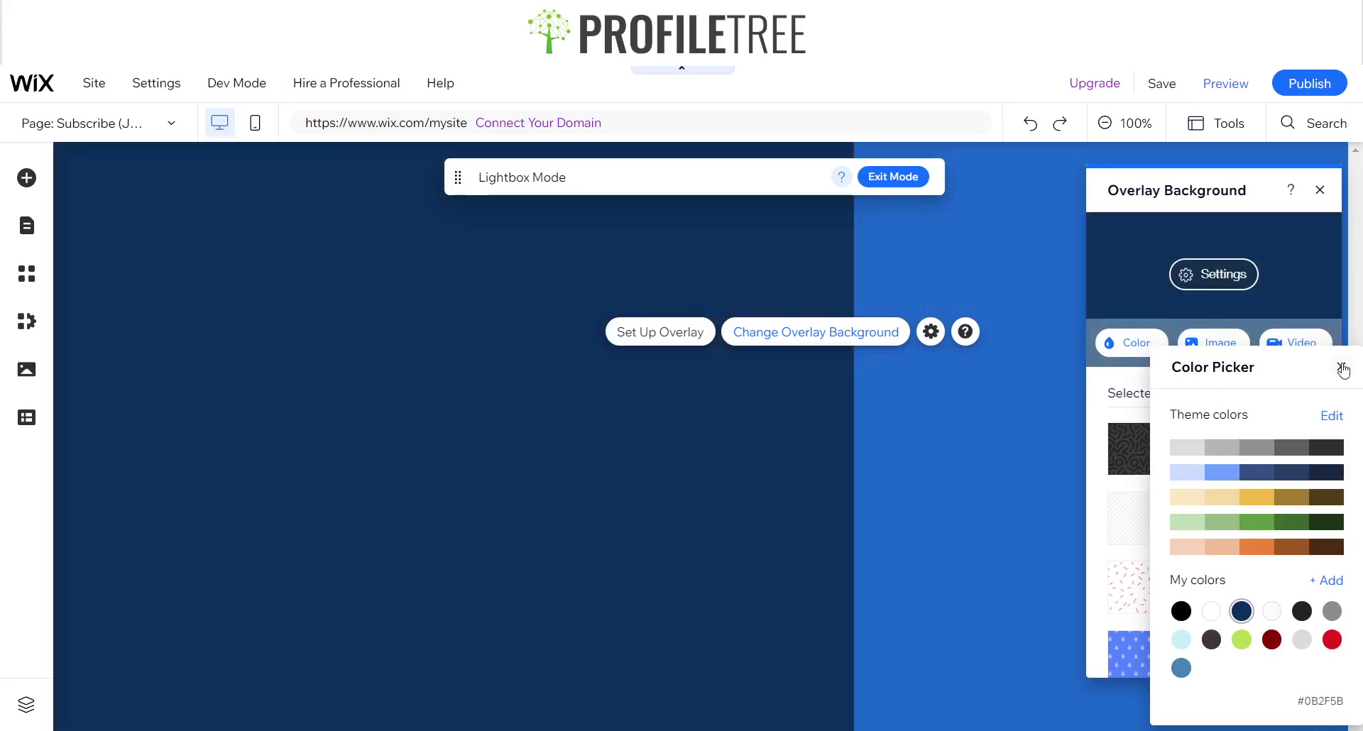
pyautogui.click(1341, 368)
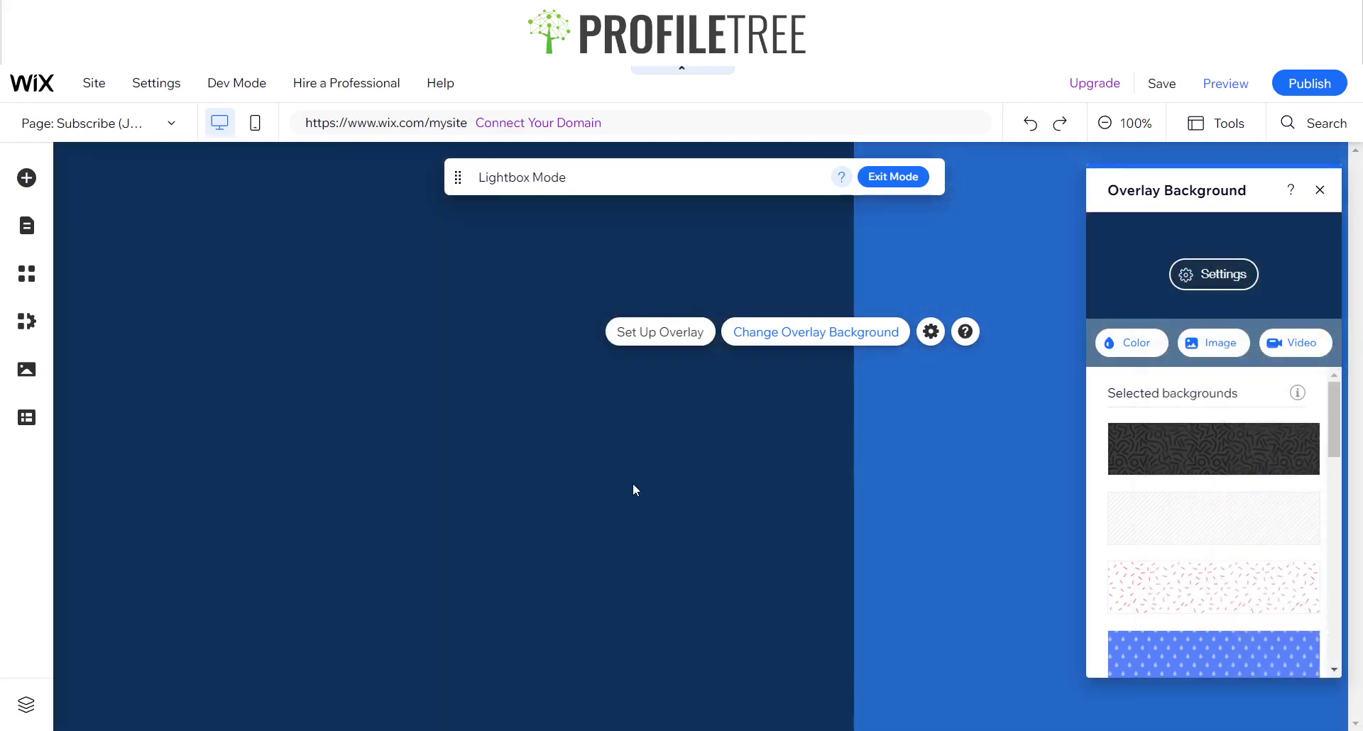
pyautogui.click(632, 483)
pyautogui.press('Delete')
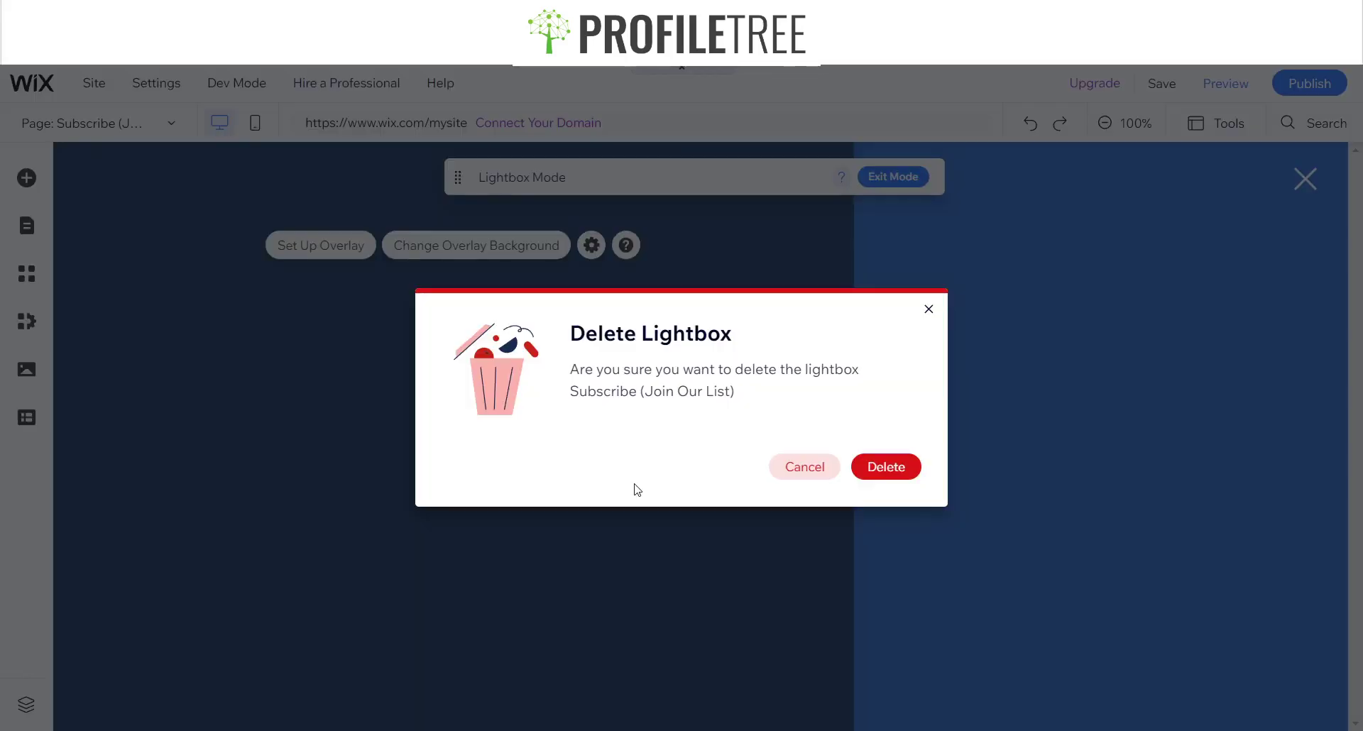
pyautogui.click(929, 310)
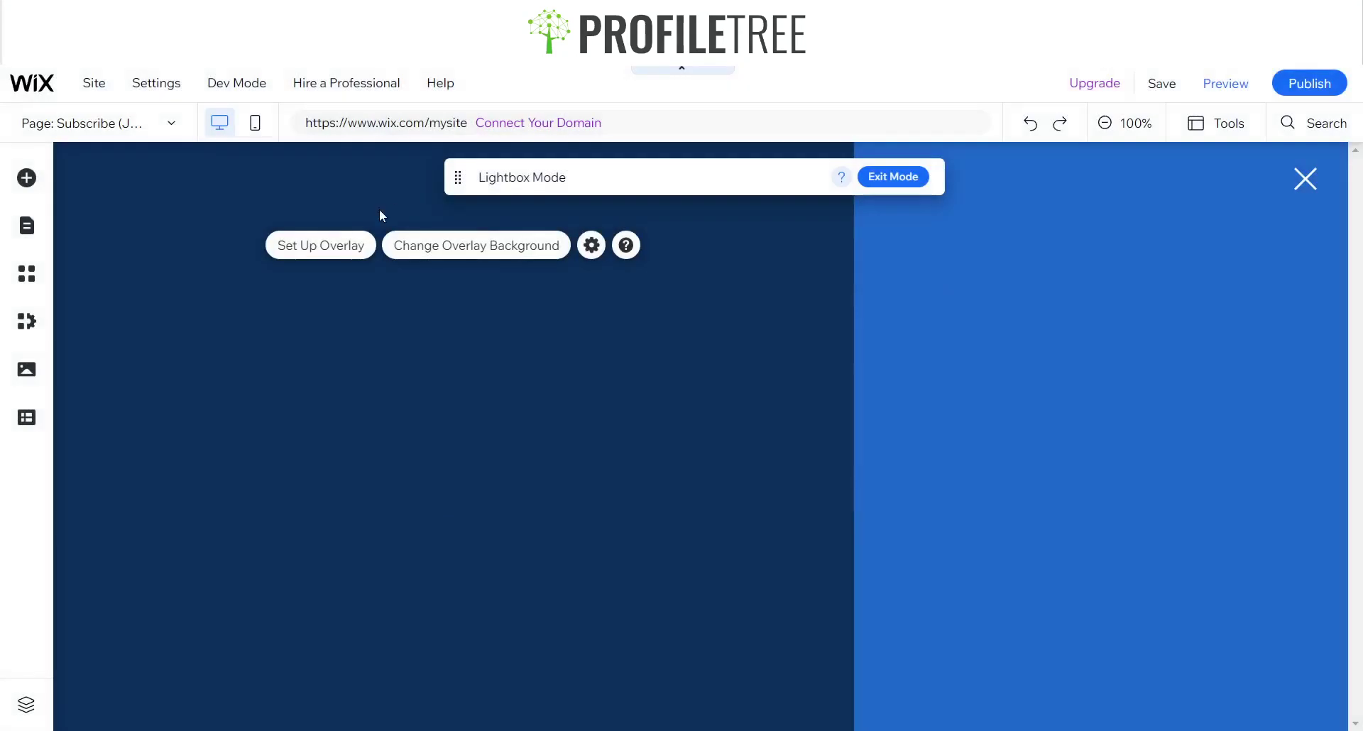
pyautogui.click(347, 247)
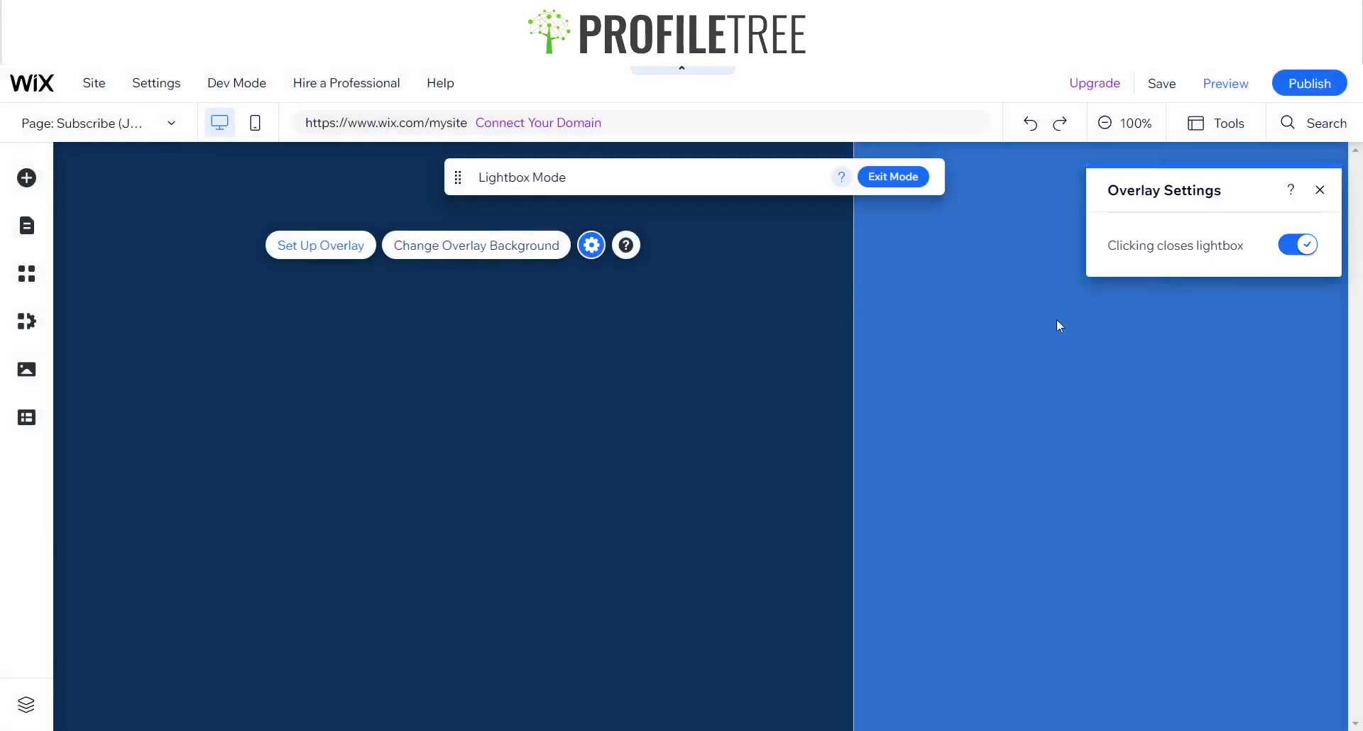
pyautogui.click(1317, 191)
# Step: Set the lightbox overlay background's opacity to 0%
pyautogui.click(453, 245)
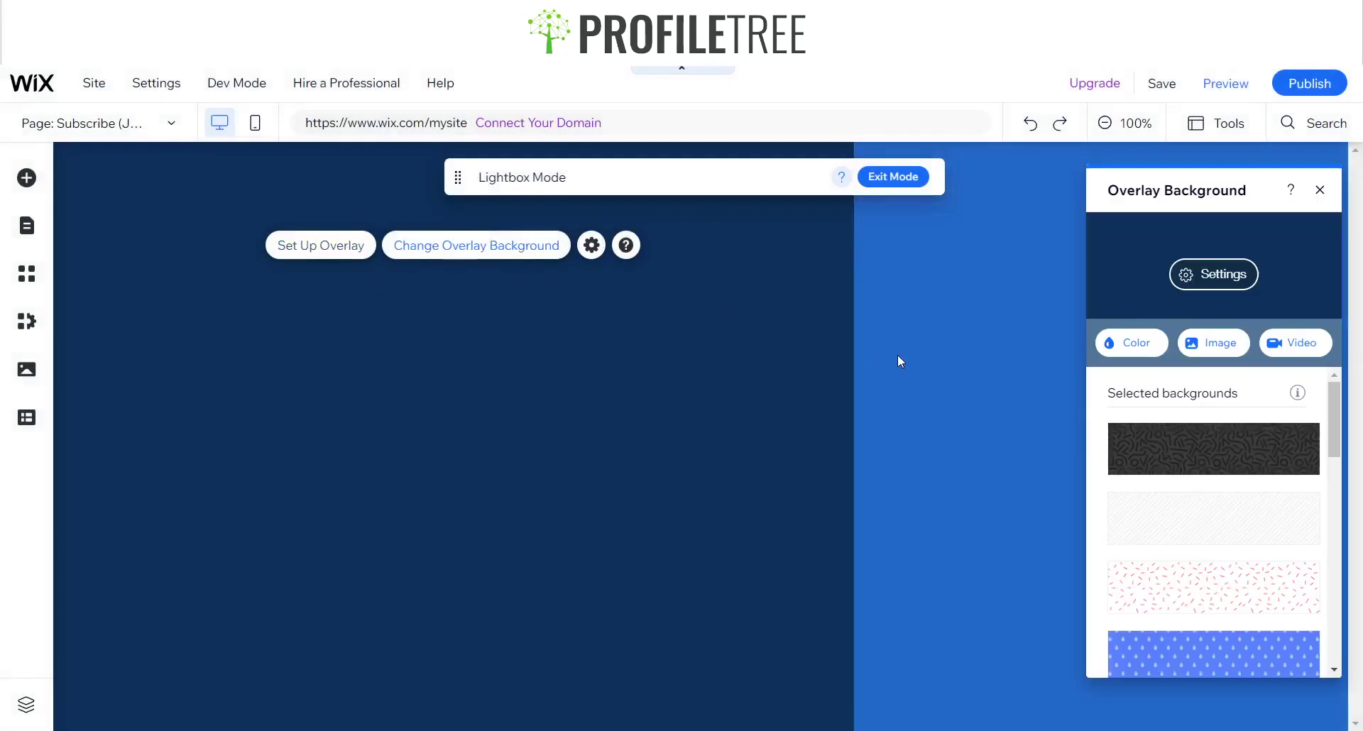
pyautogui.click(1215, 277)
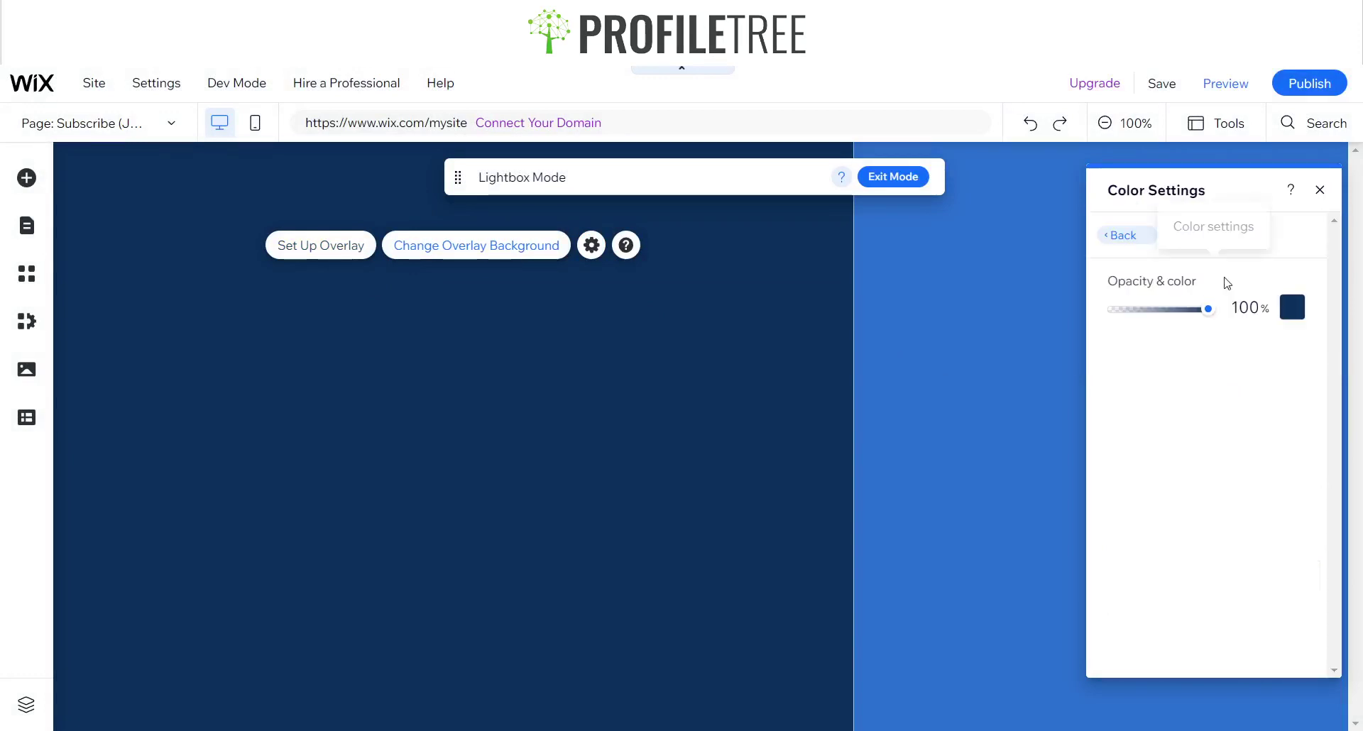
pyautogui.moveTo(1208, 310); pyautogui.dragTo(1064, 328)
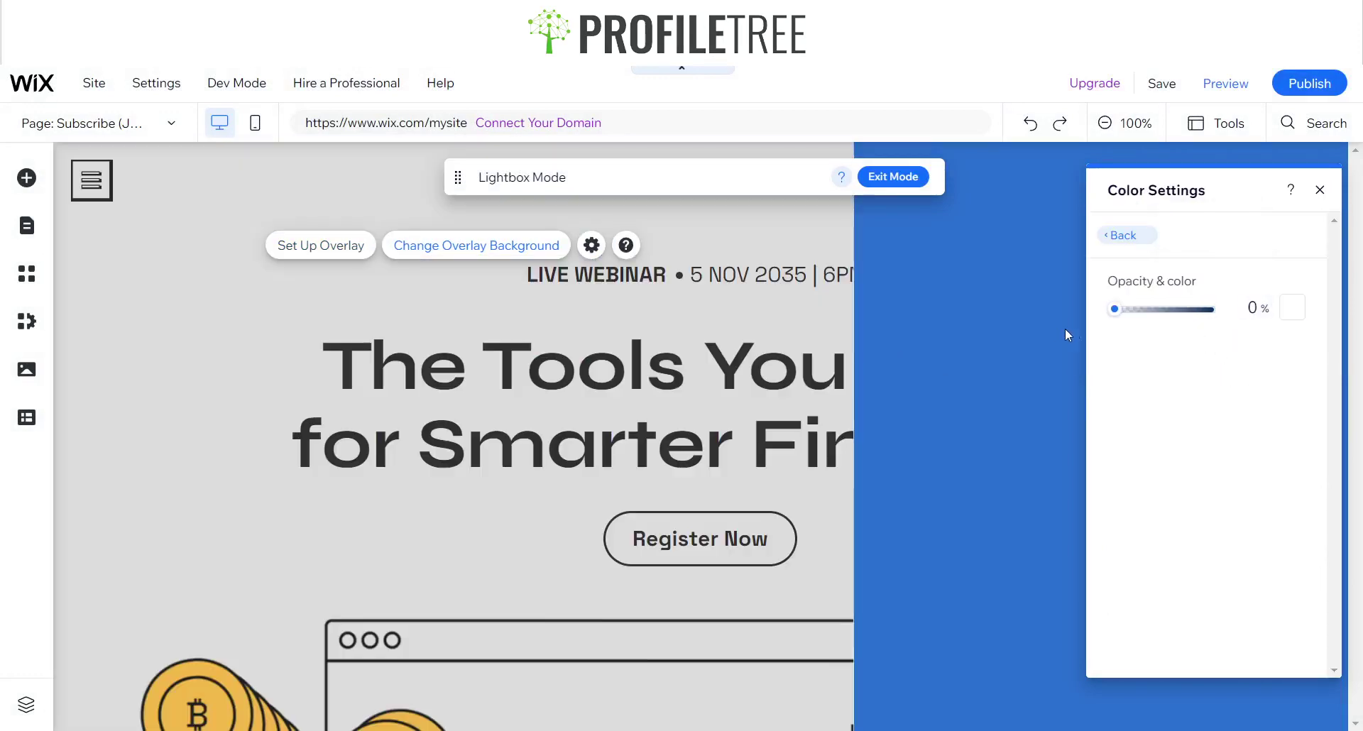
pyautogui.click(1317, 192)
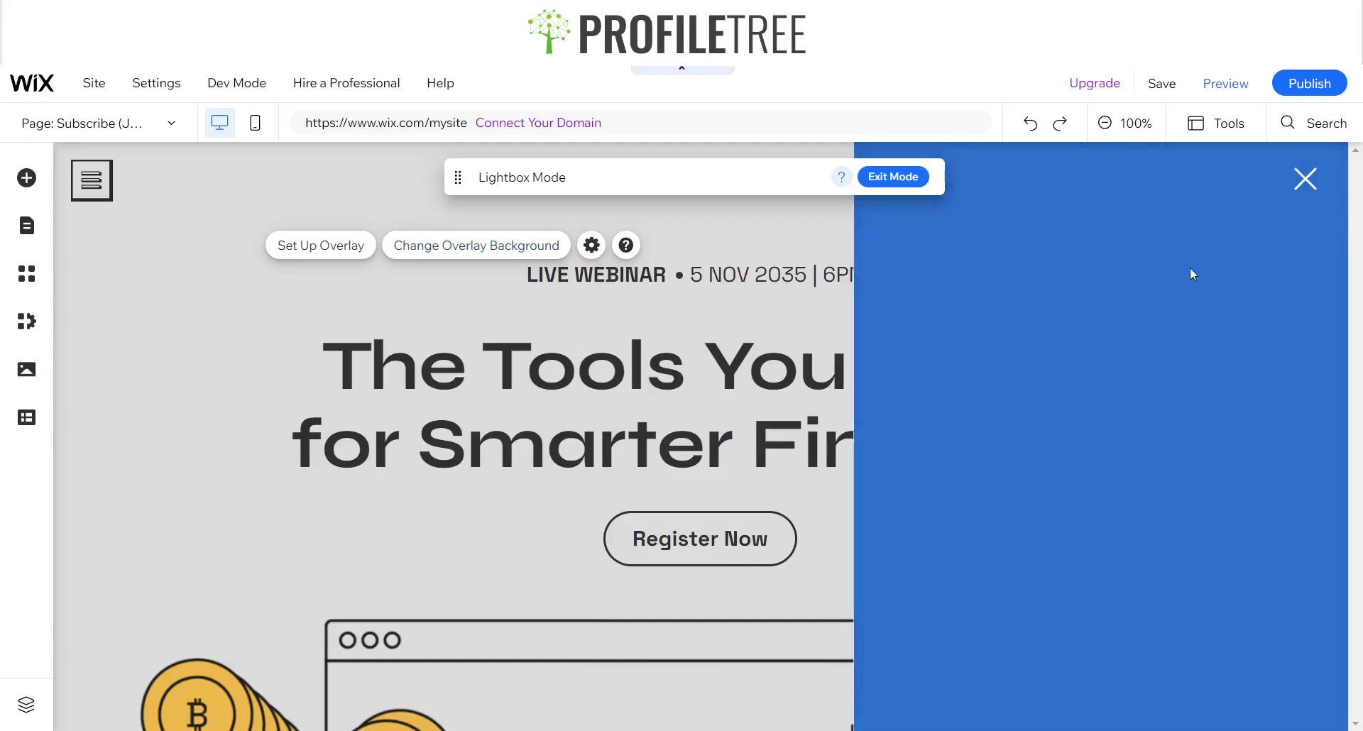
# Step: Set the blue lightbox panel's layout position to Left
pyautogui.click(1167, 286)
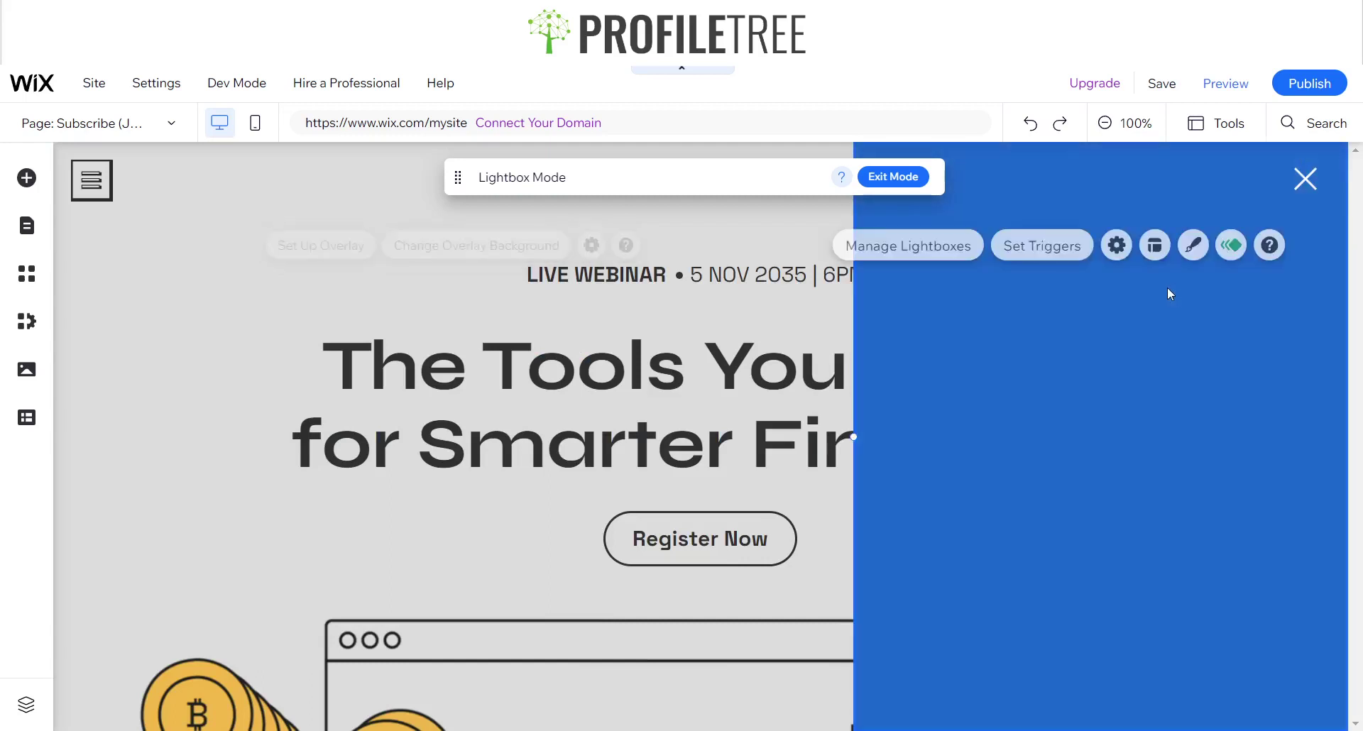
pyautogui.click(971, 257)
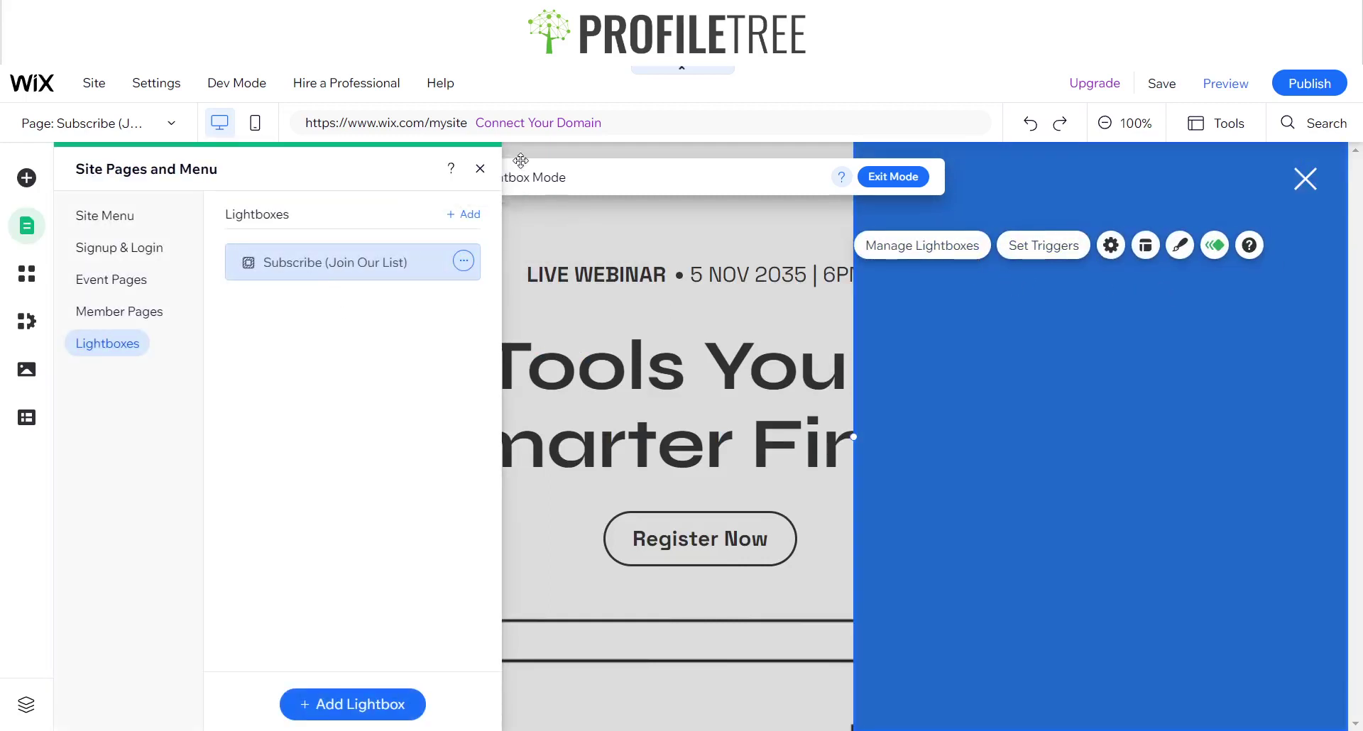
pyautogui.click(480, 169)
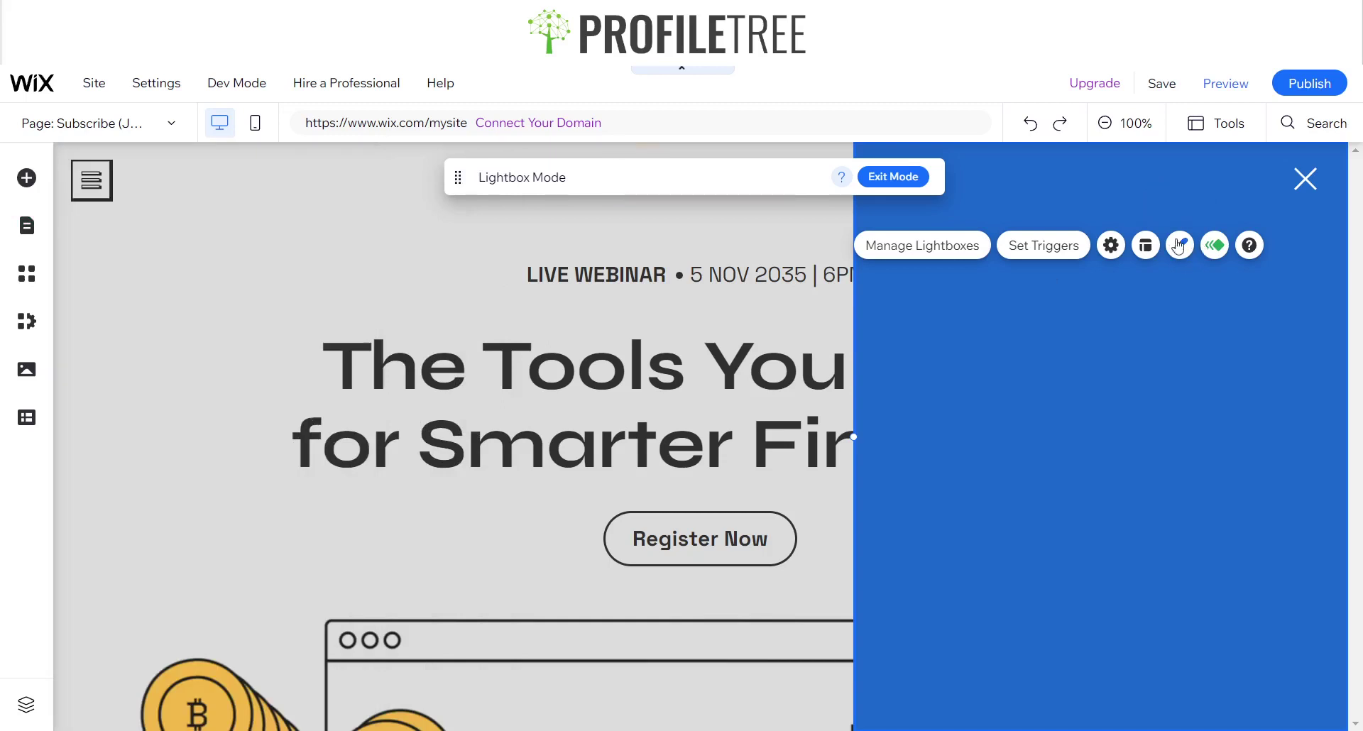
pyautogui.click(1143, 246)
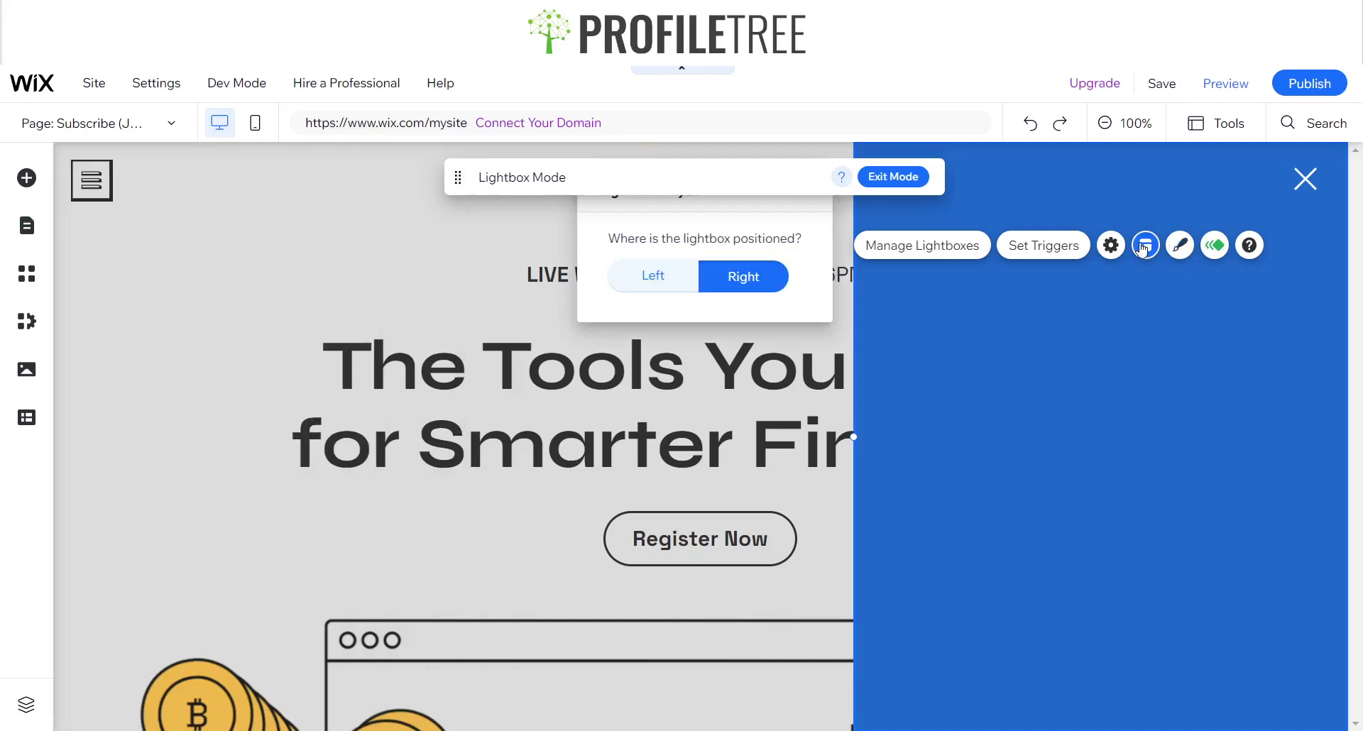
pyautogui.click(679, 290)
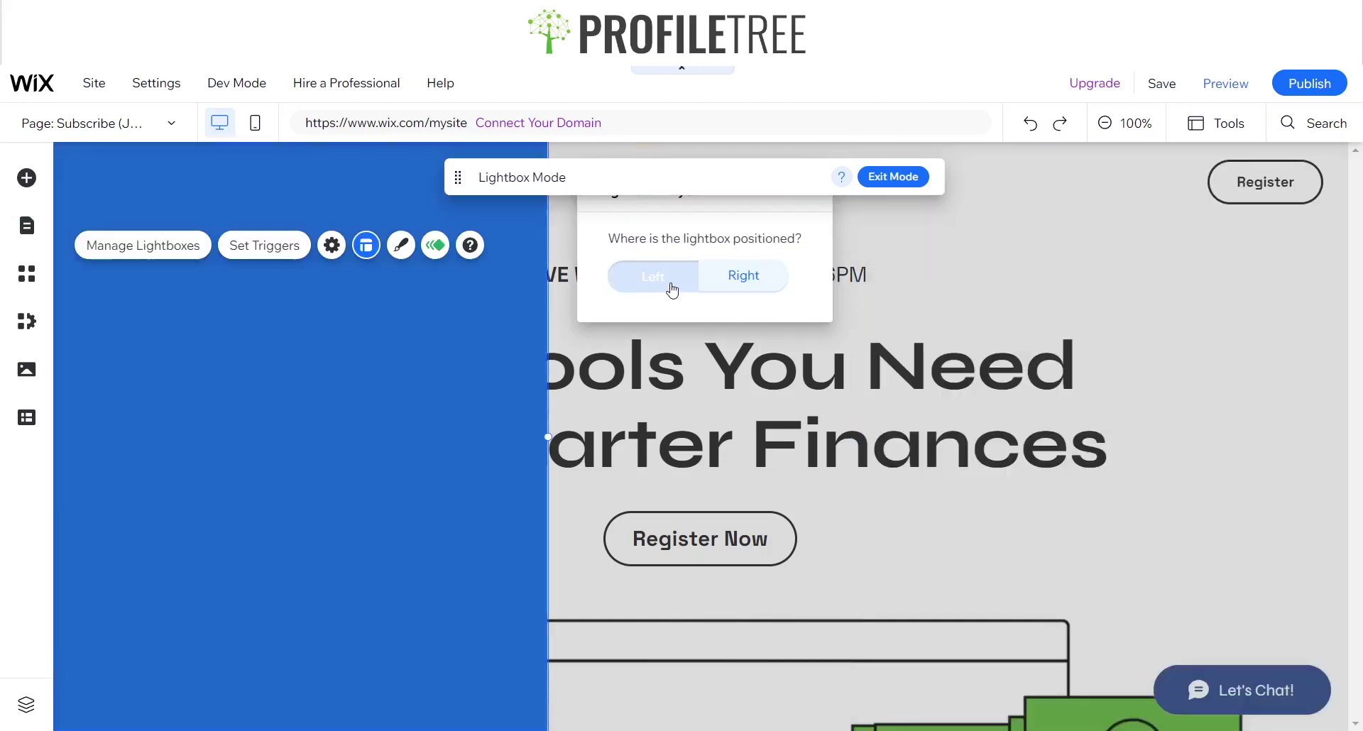
# Step: Move the Lightbox Mode bar down off the layout dialog, and close the dialog and the overlay tip
pyautogui.moveTo(816, 184); pyautogui.dragTo(999, 331)
pyautogui.click(811, 196)
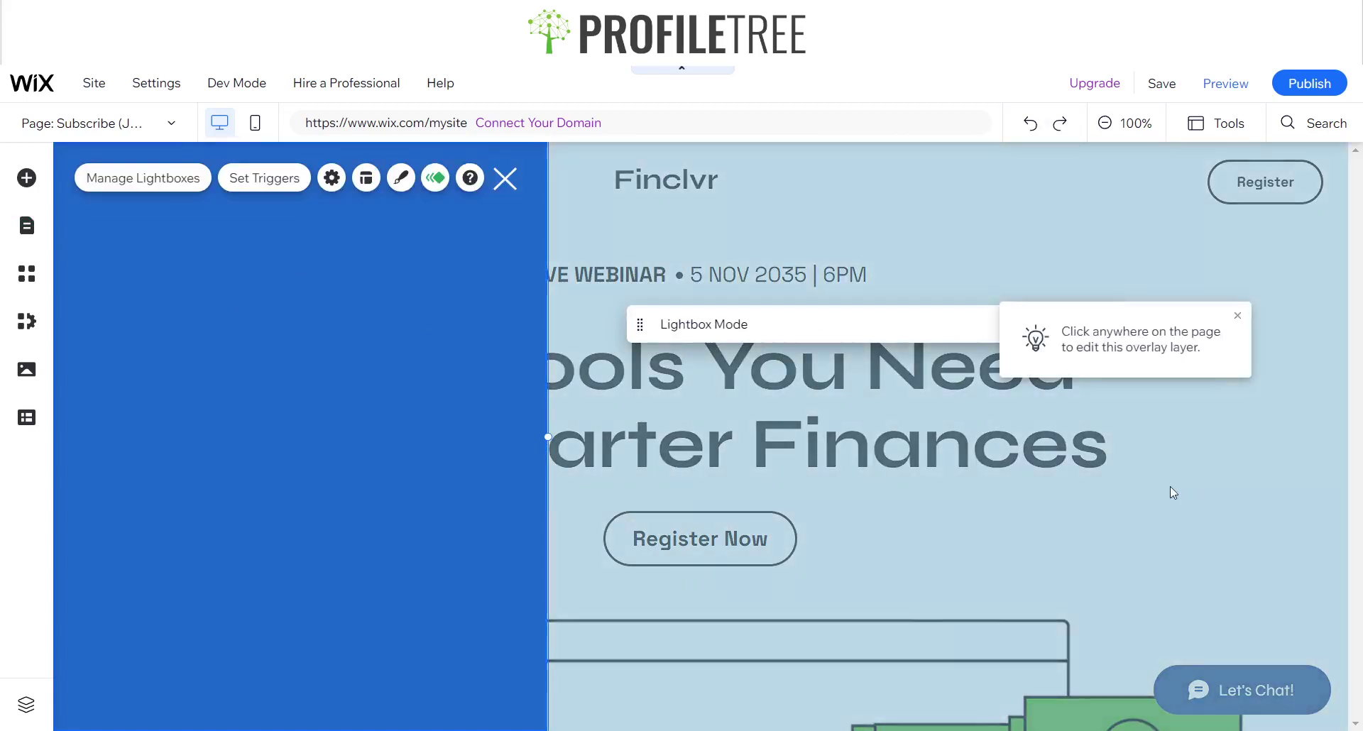
pyautogui.click(1239, 318)
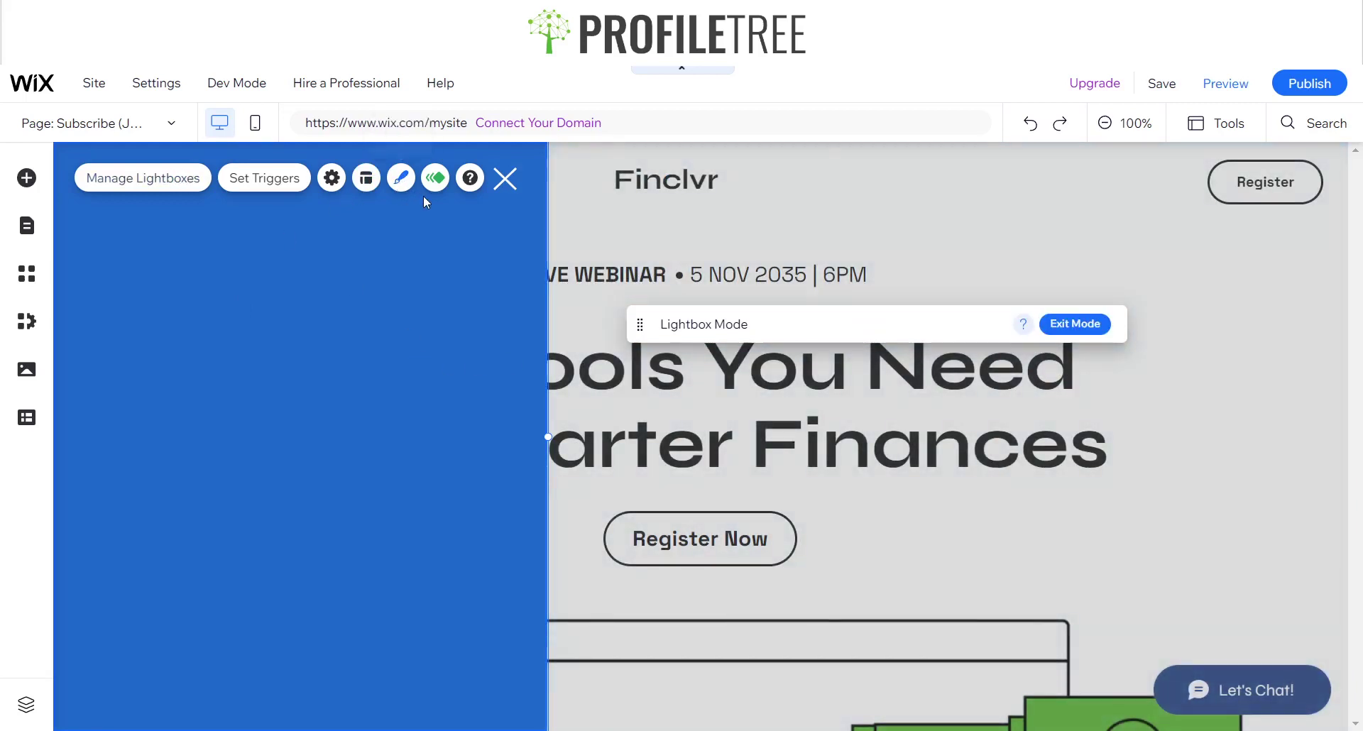
# Step: Change the lightbox's background to the dark blue theme color #2A3E63
pyautogui.click(401, 179)
pyautogui.click(609, 345)
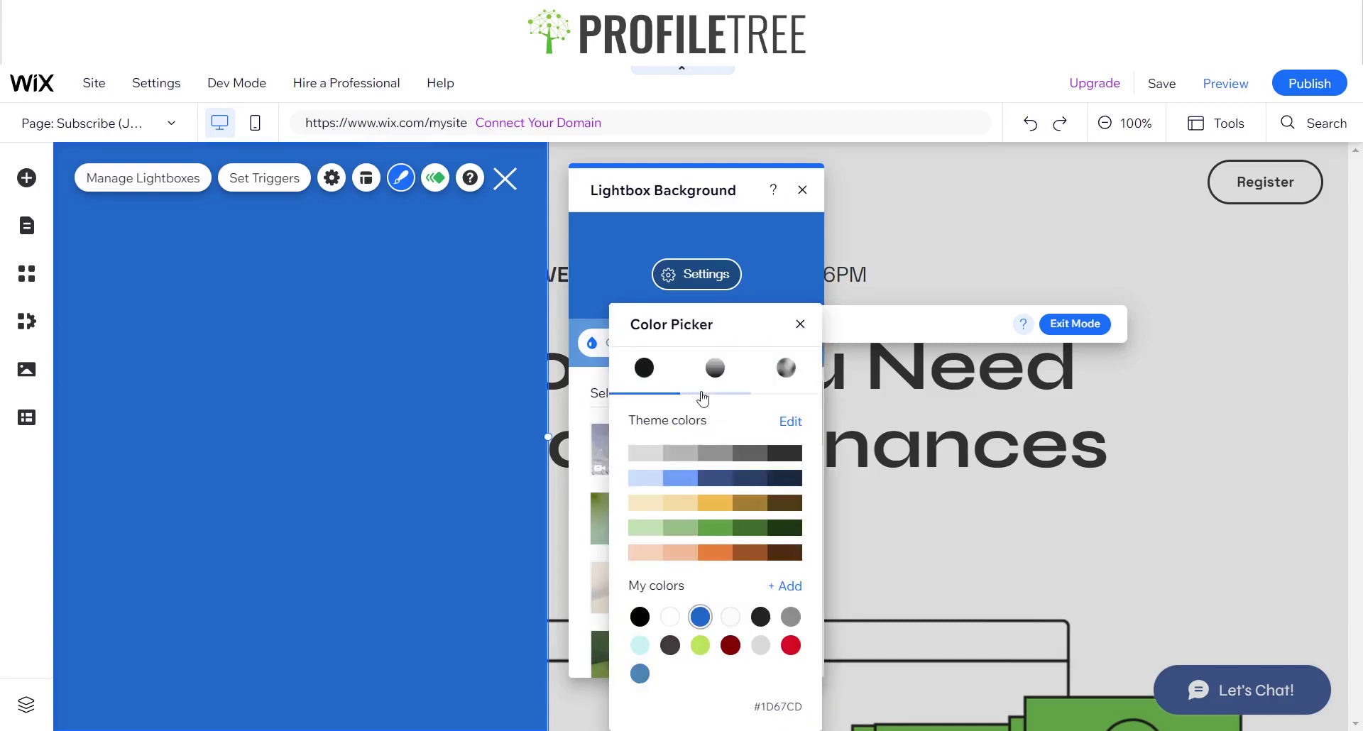
pyautogui.click(730, 477)
pyautogui.click(750, 478)
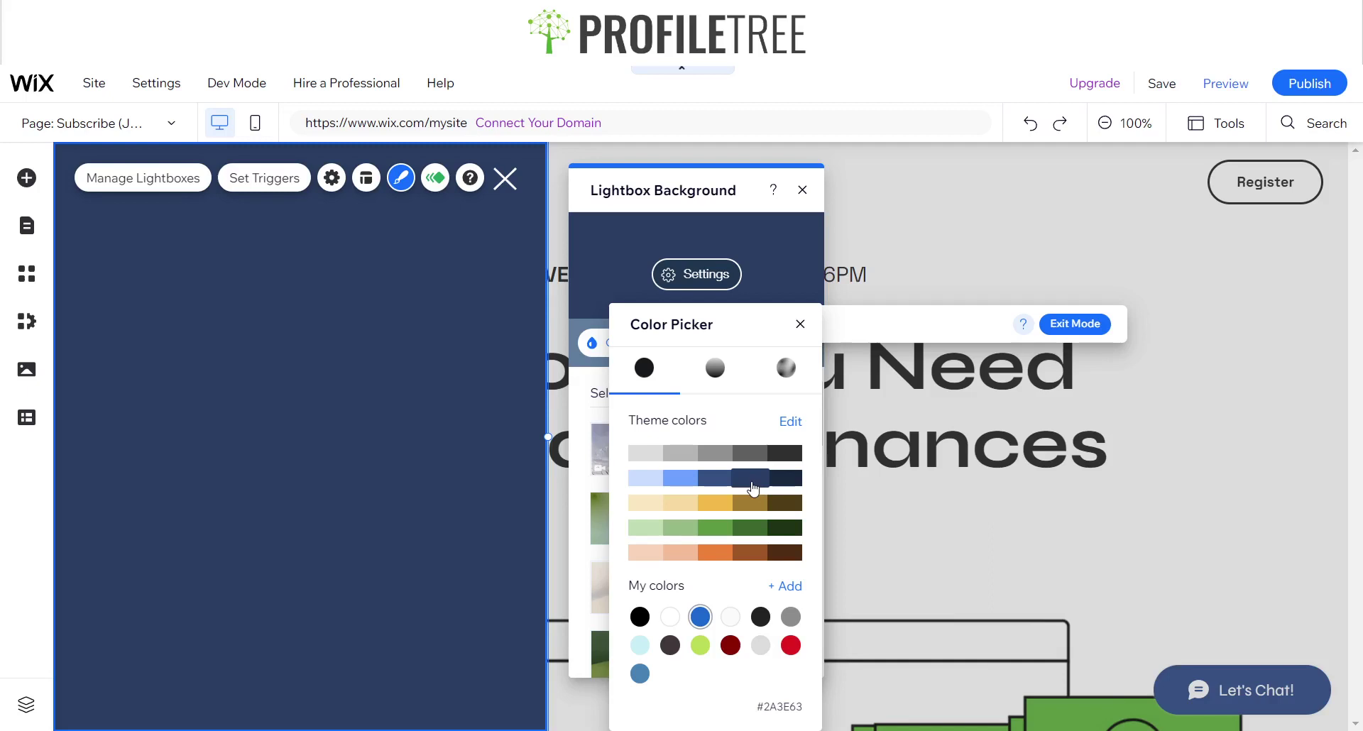
pyautogui.click(732, 479)
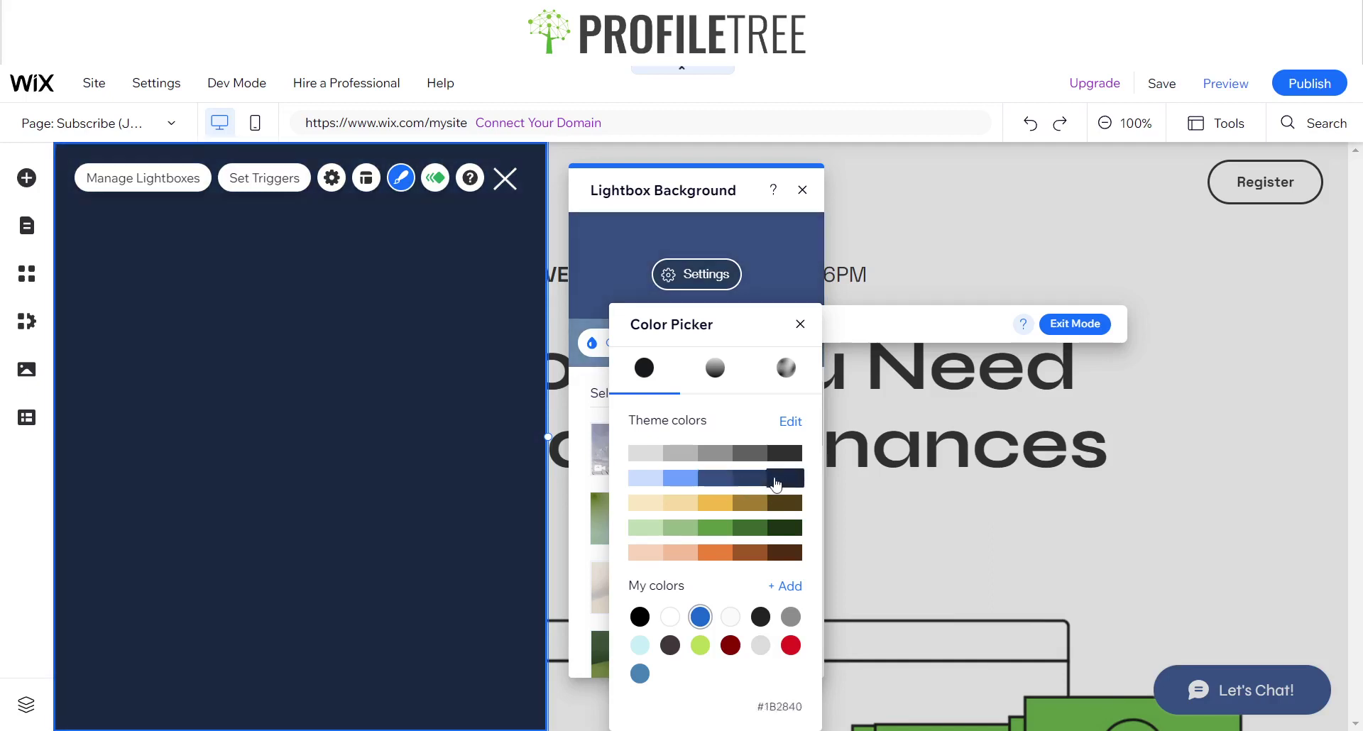
pyautogui.click(764, 487)
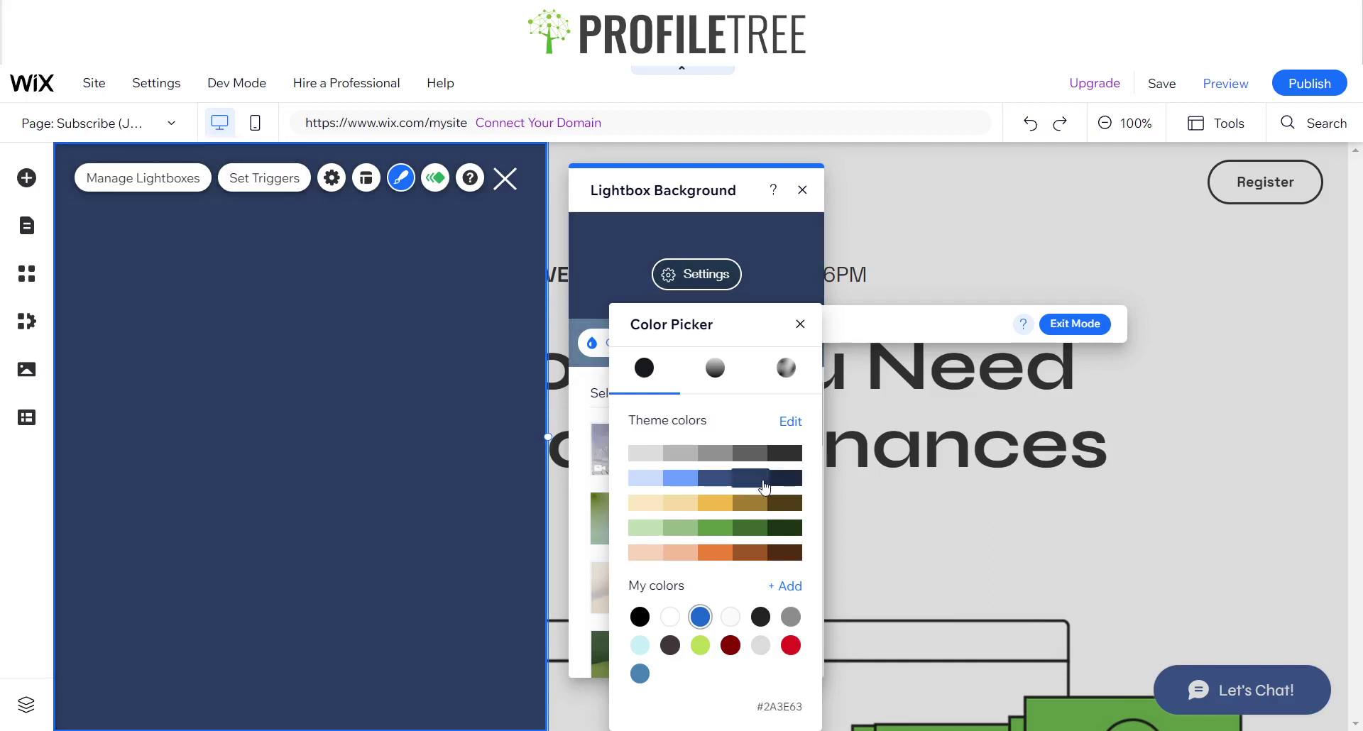
pyautogui.click(800, 324)
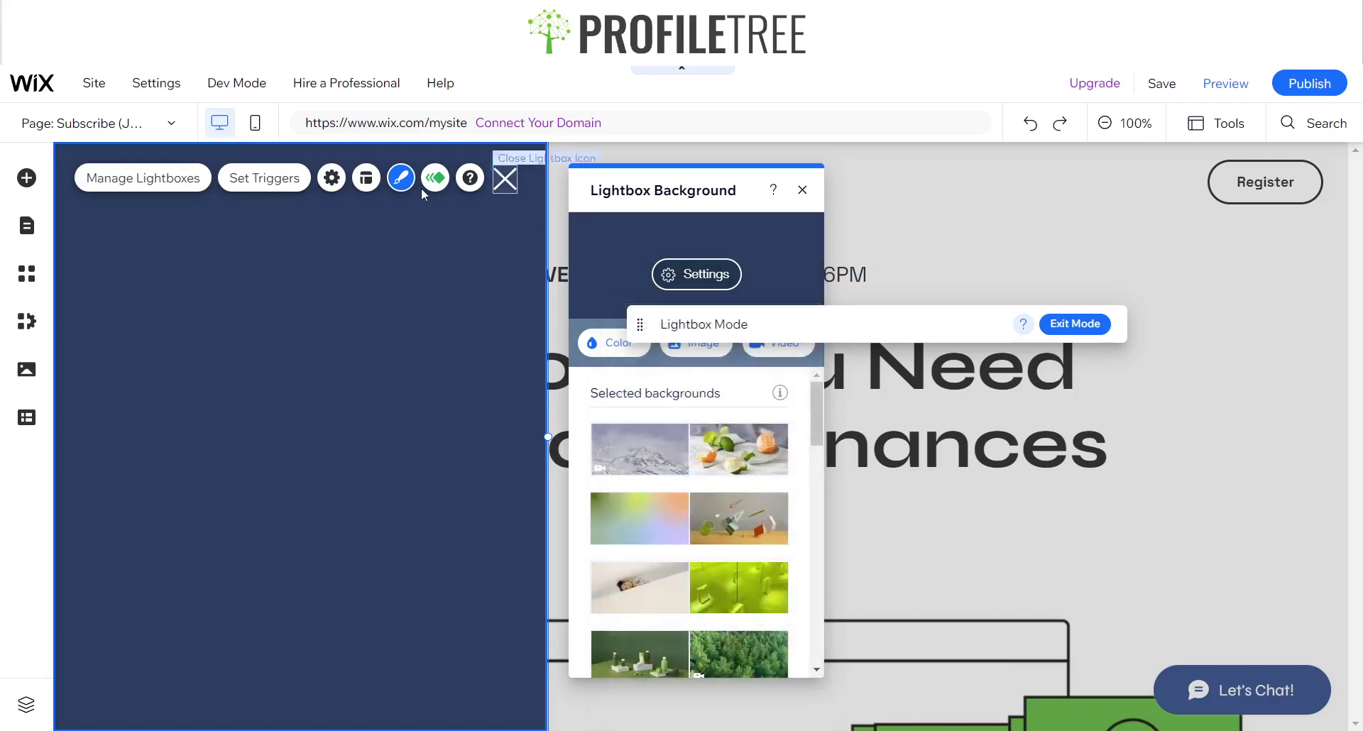
# Step: Move the Close Lightbox icon across to the upper-left corner of the dark blue lightbox panel
pyautogui.click(505, 178)
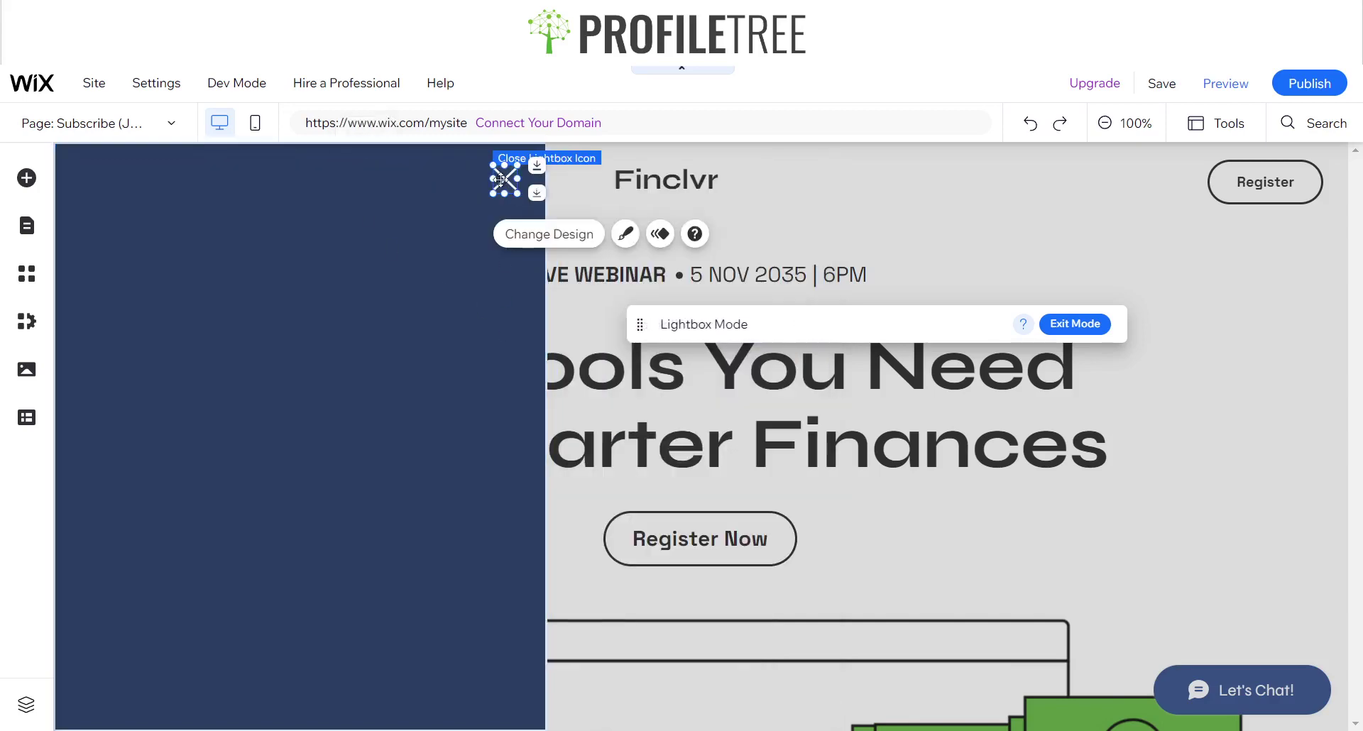
pyautogui.moveTo(505, 179); pyautogui.dragTo(79, 179)
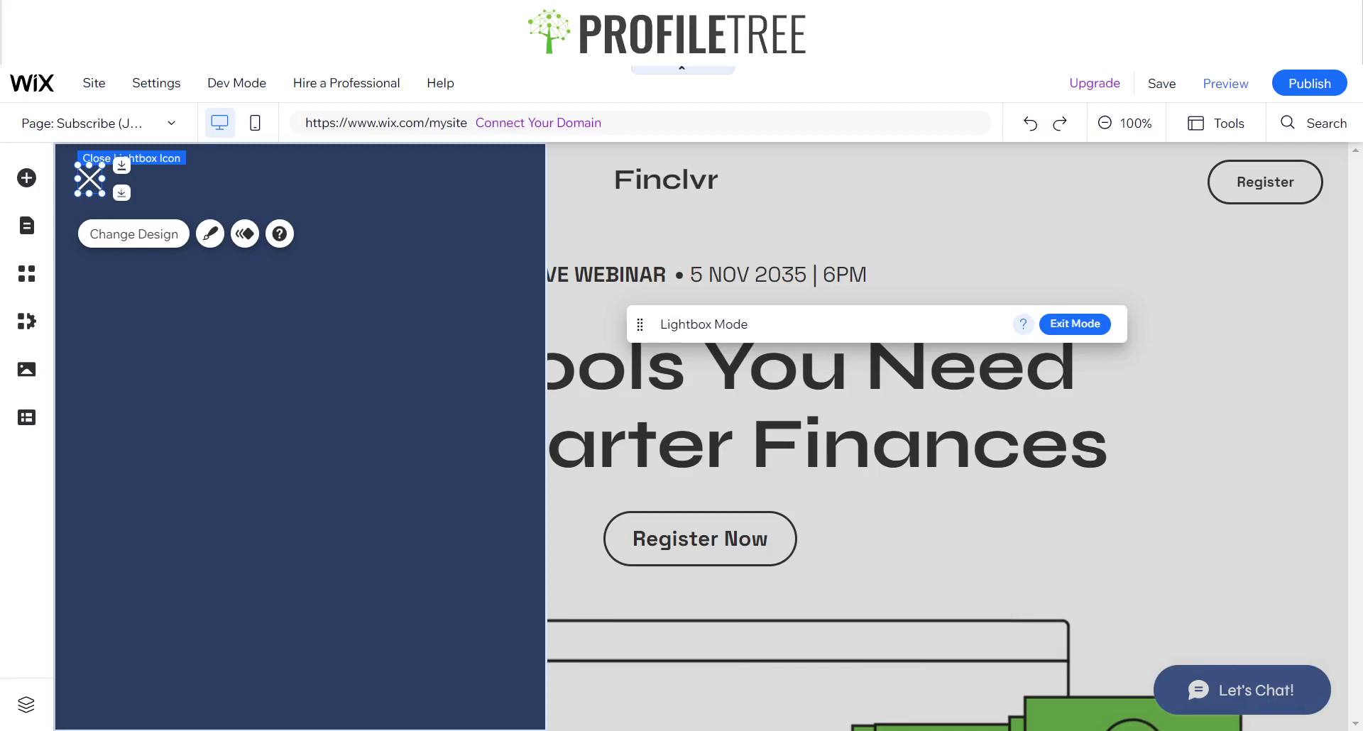
pyautogui.press('Escape')
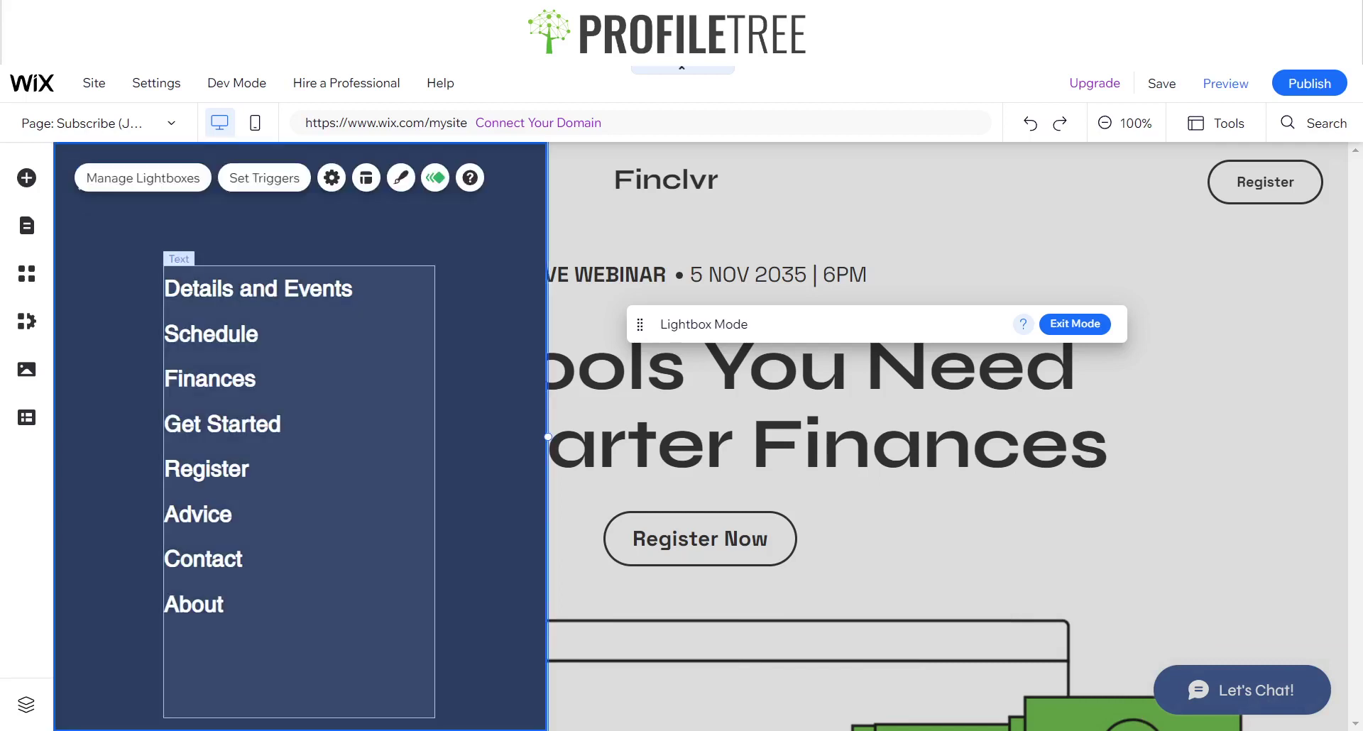
pyautogui.click(243, 333)
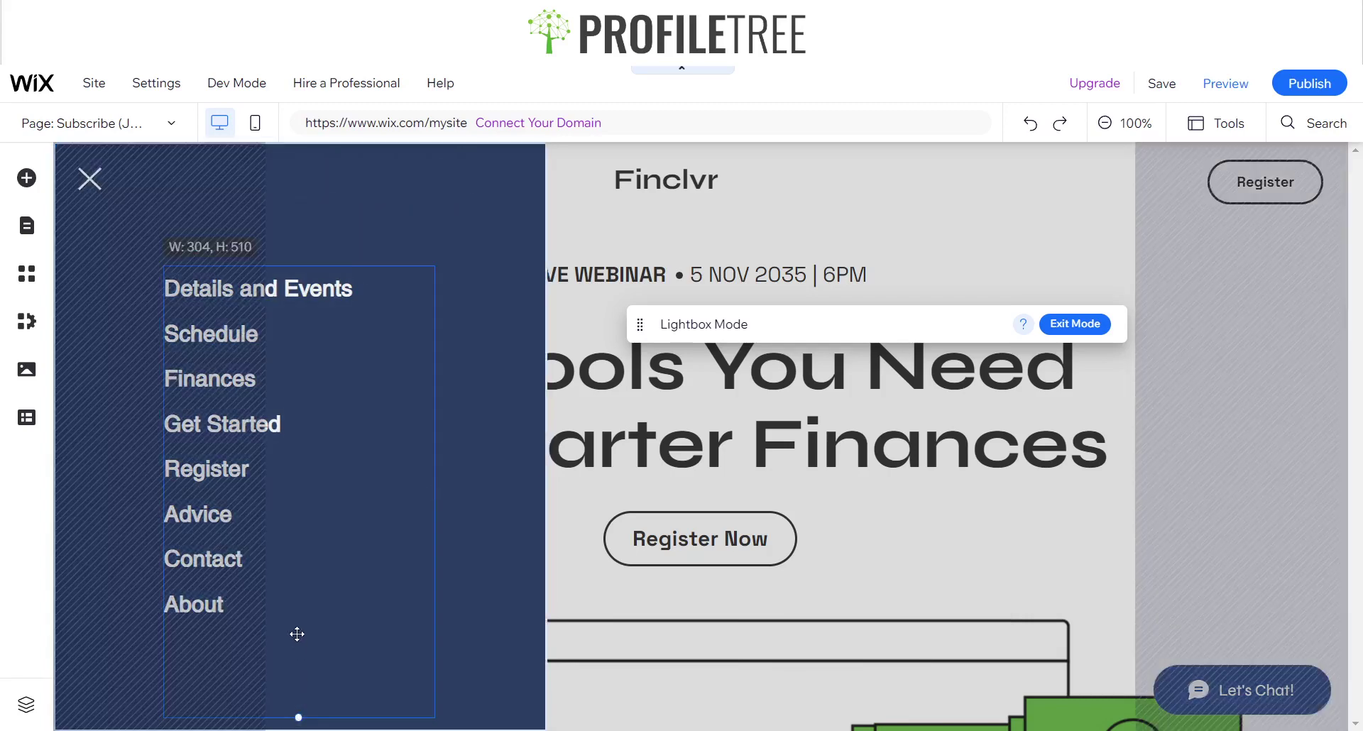
pyautogui.moveTo(299, 639)
pyautogui.mouseDown()
pyautogui.moveTo(307, 713)
pyautogui.moveTo(298, 636)
pyautogui.moveTo(300, 660)
pyautogui.mouseUp()
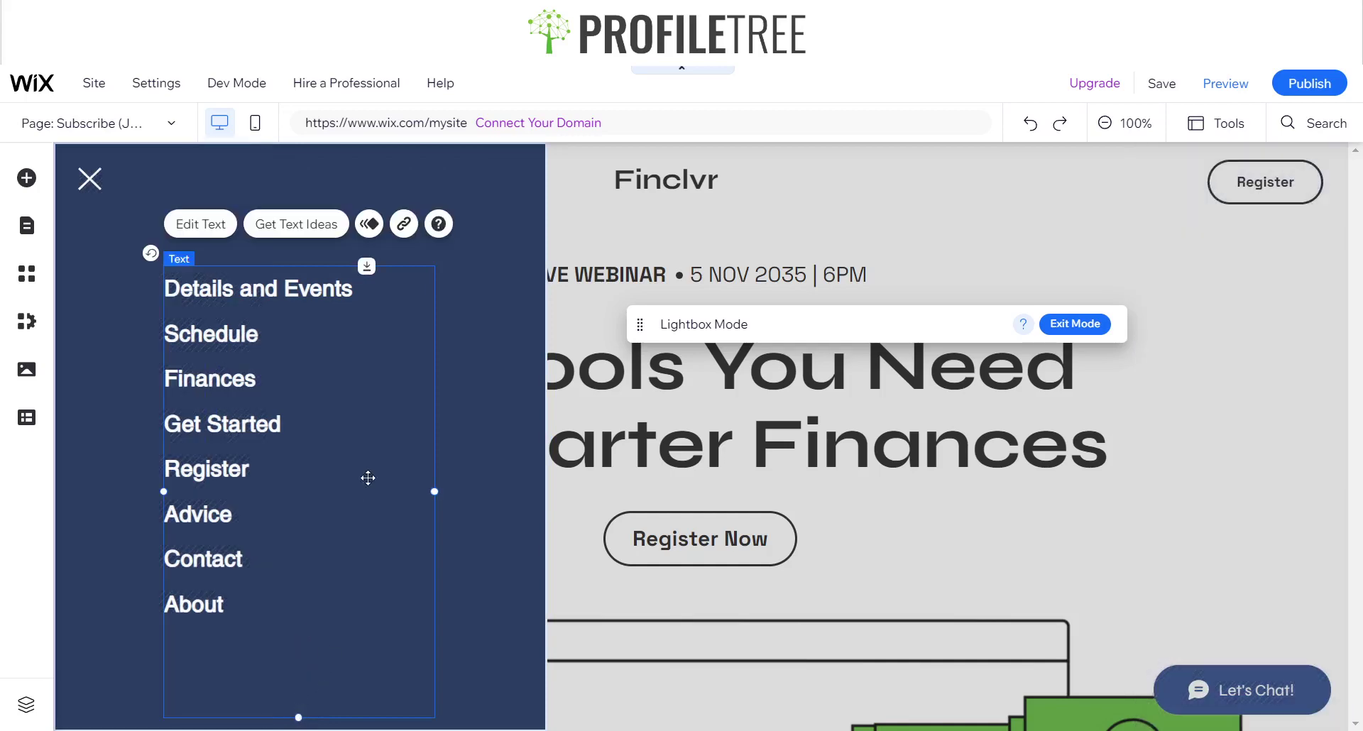
pyautogui.click(459, 376)
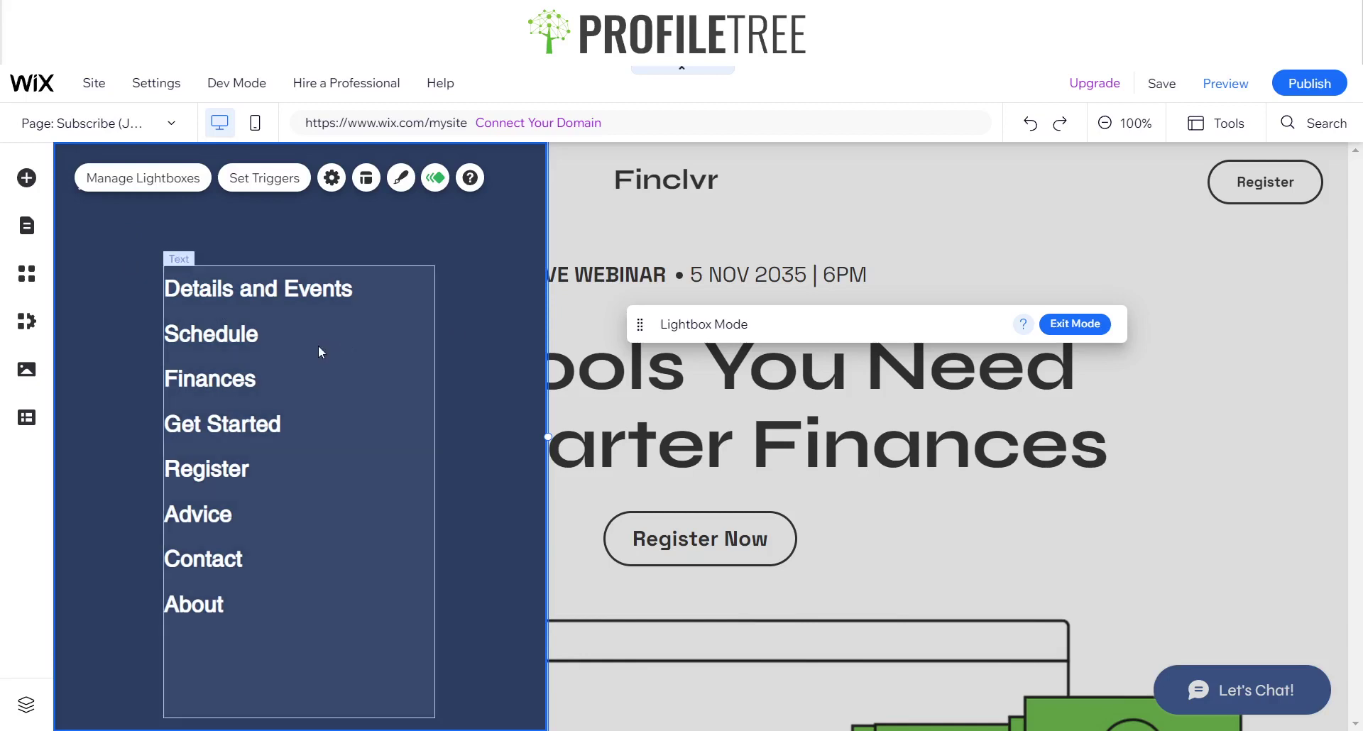
pyautogui.click(318, 345)
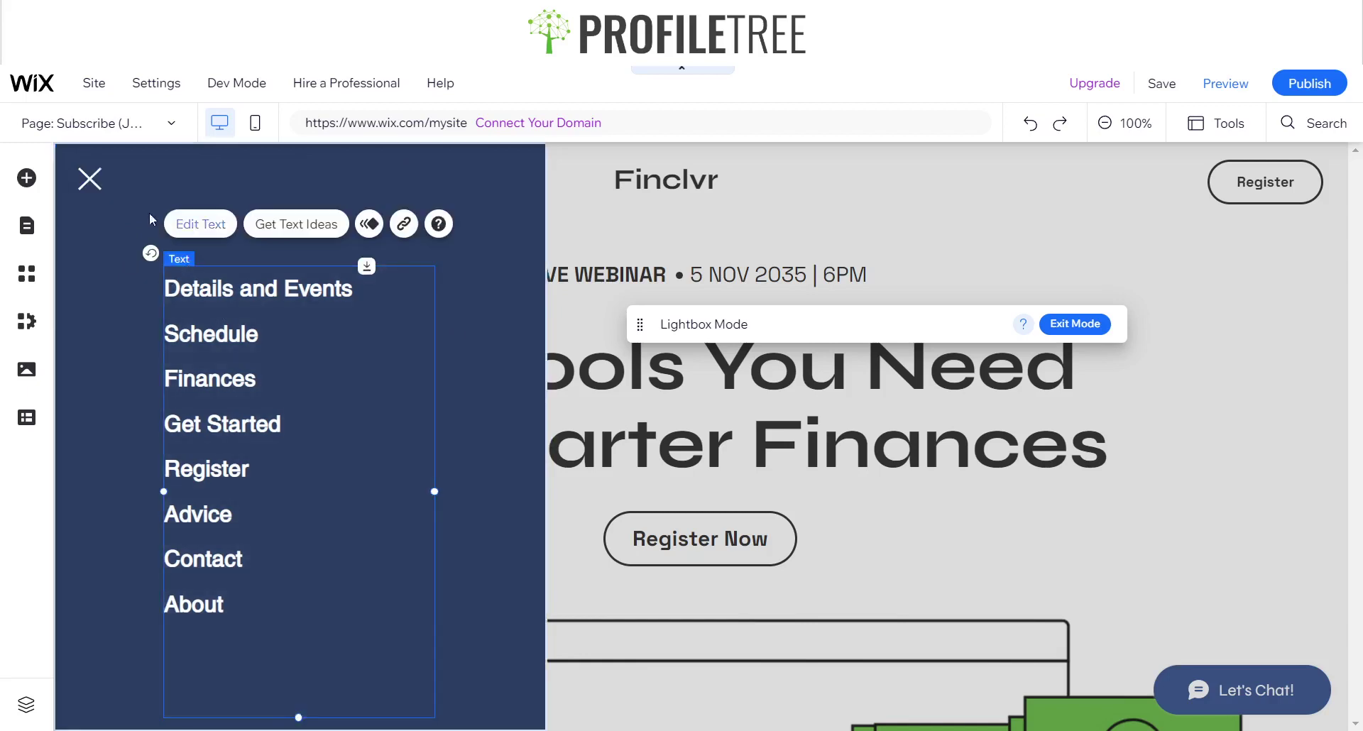
pyautogui.click(177, 179)
pyautogui.click(216, 289)
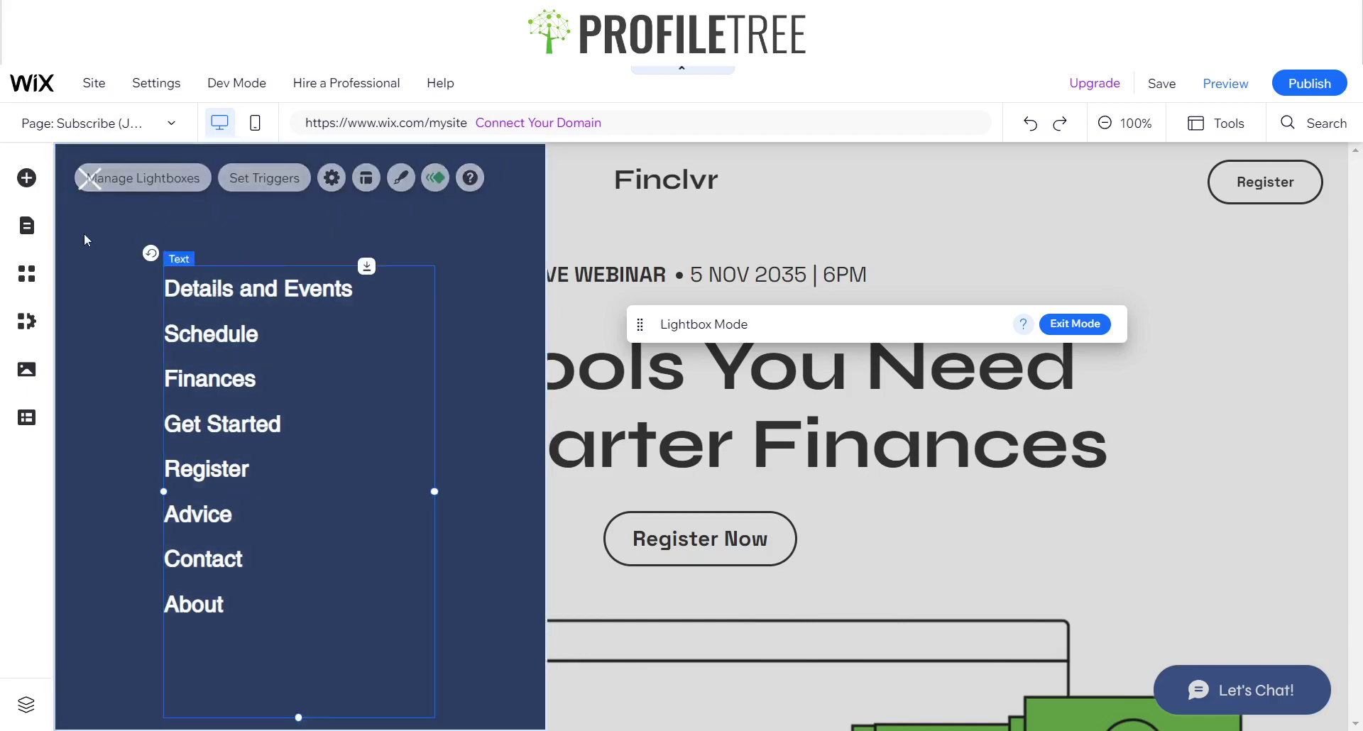
pyautogui.click(461, 248)
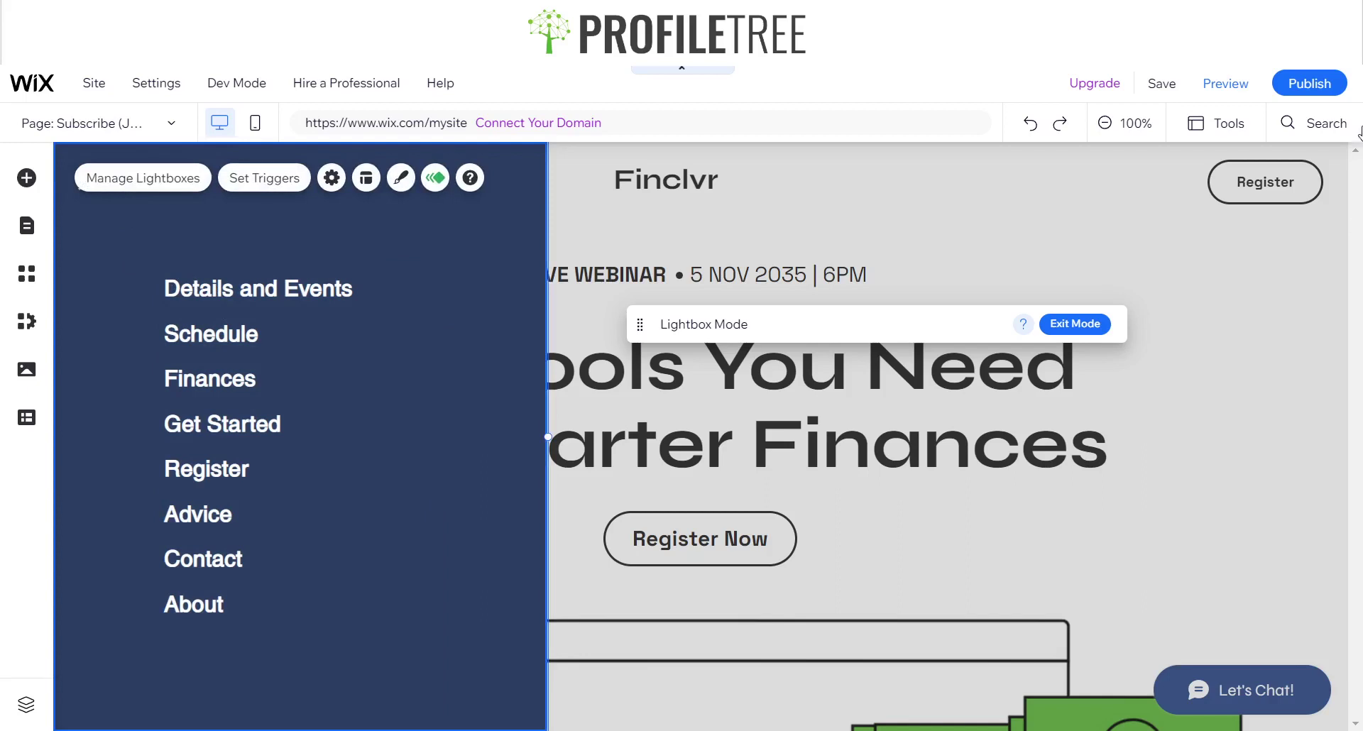
# Step: Preview the site, close the slide-in menu, check how the header behaves while the page scrolls, and return to the editor
pyautogui.click(1227, 88)
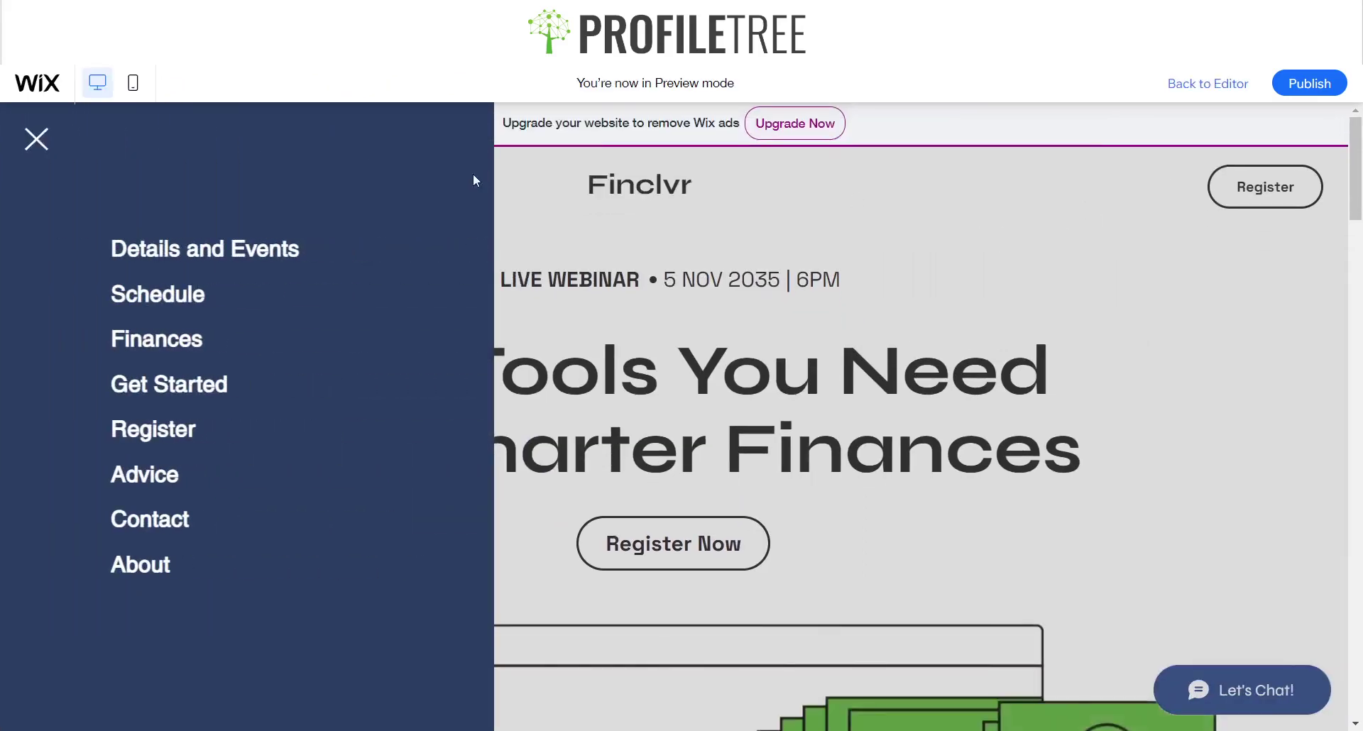
pyautogui.click(36, 139)
pyautogui.scroll(-1, 704, 219)
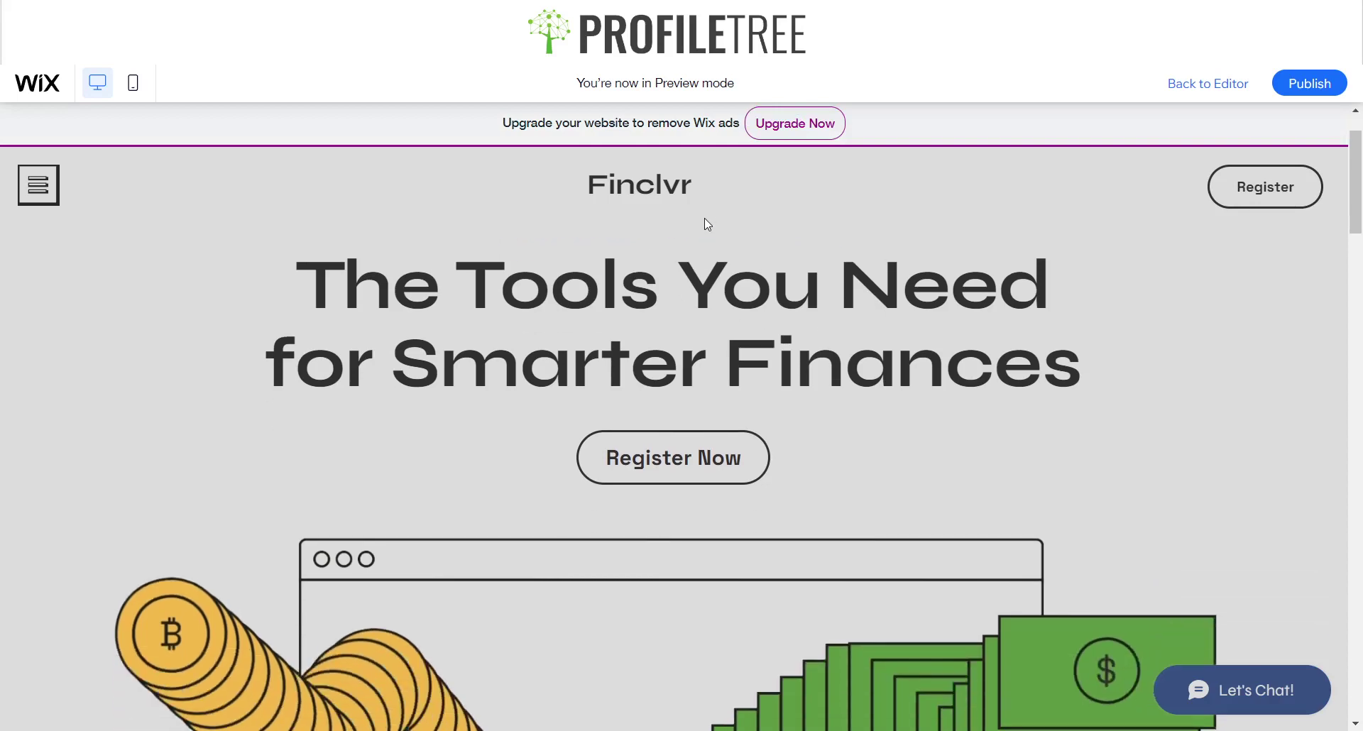
pyautogui.scroll(1, 703, 219)
pyautogui.scroll(-5, 703, 219)
pyautogui.scroll(5, 497, 222)
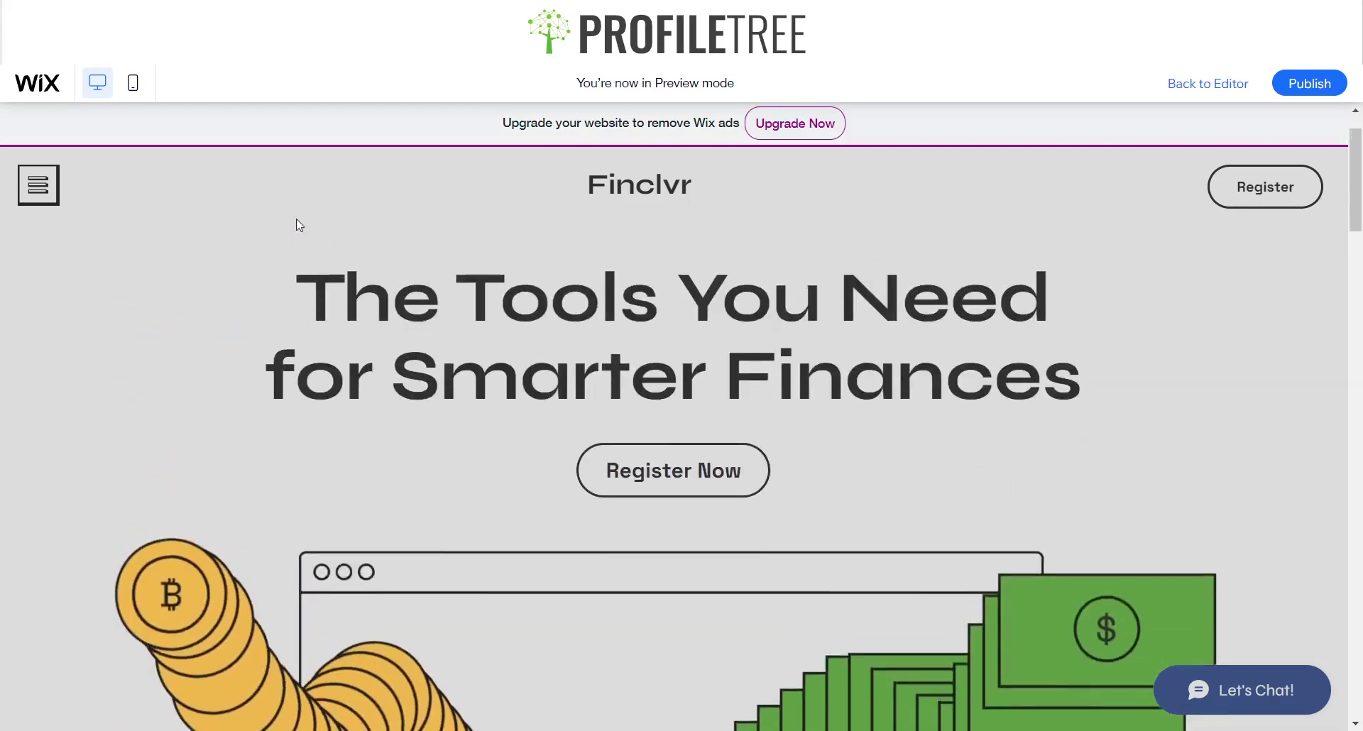
pyautogui.scroll(-5, 55, 213)
pyautogui.scroll(2, 52, 202)
pyautogui.scroll(4, 52, 202)
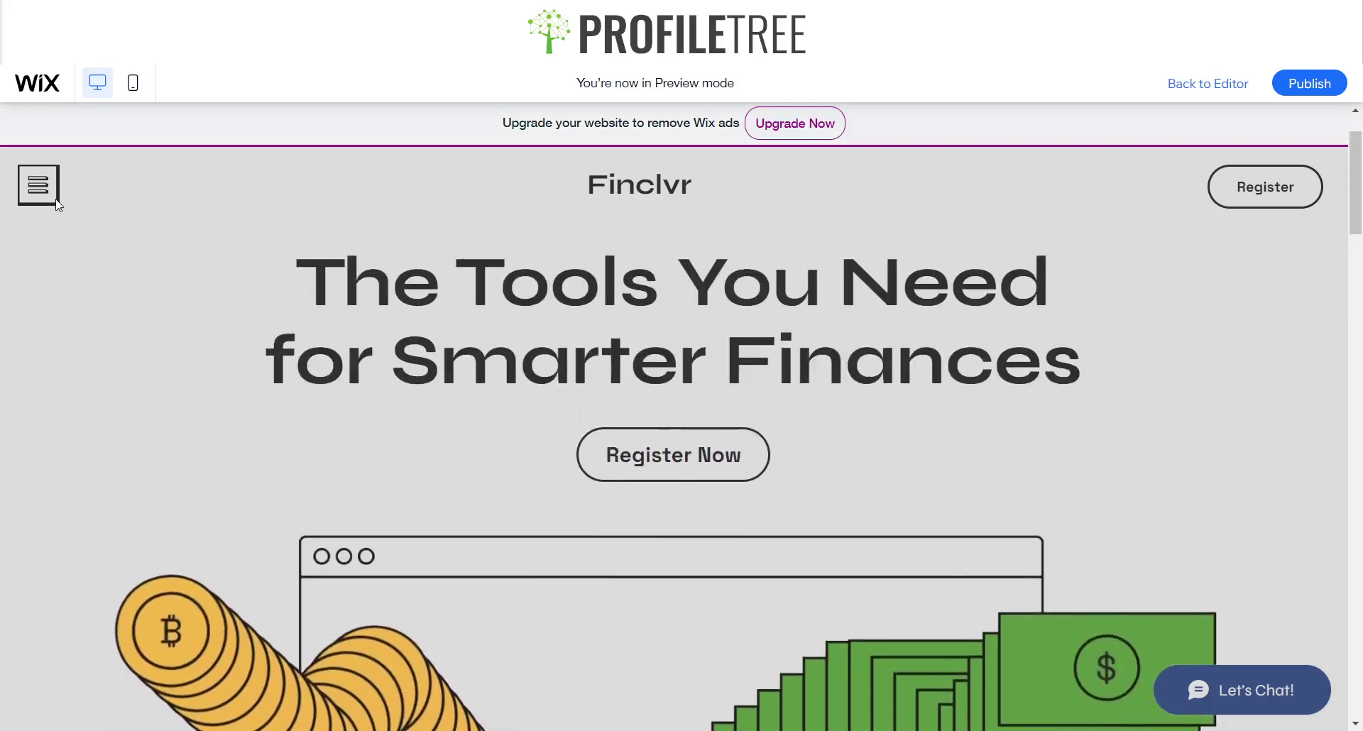
pyautogui.scroll(-5, 56, 206)
pyautogui.scroll(6, 62, 208)
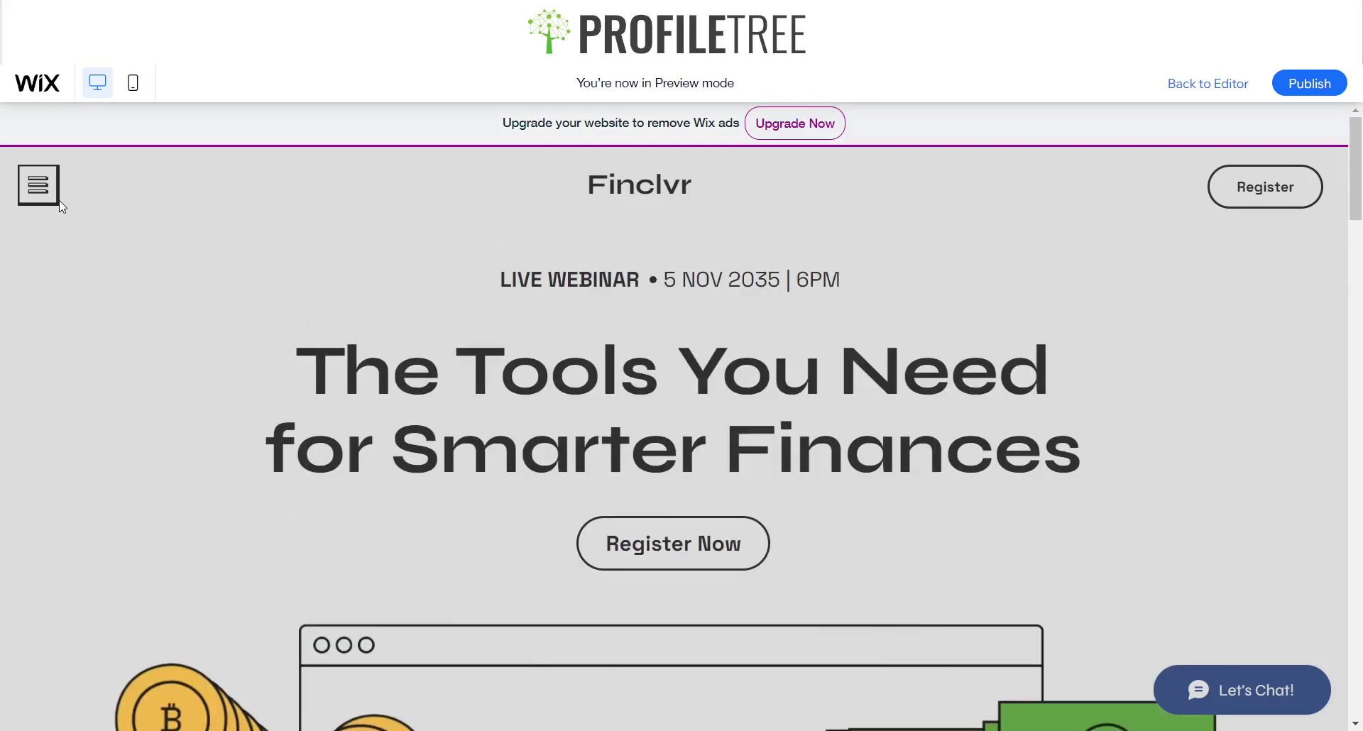
pyautogui.click(1179, 85)
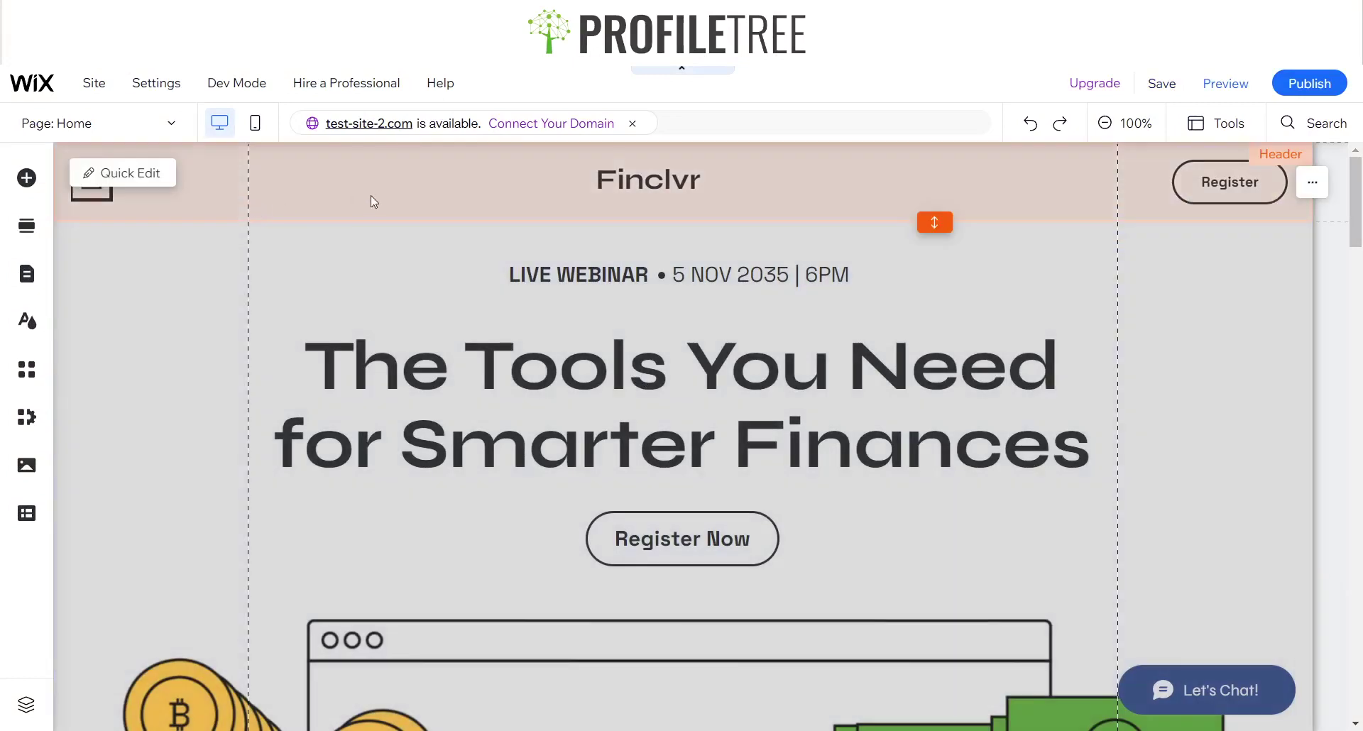
# Step: Set the header's scroll behaviour to Fades out and close its scroll settings
pyautogui.click(369, 196)
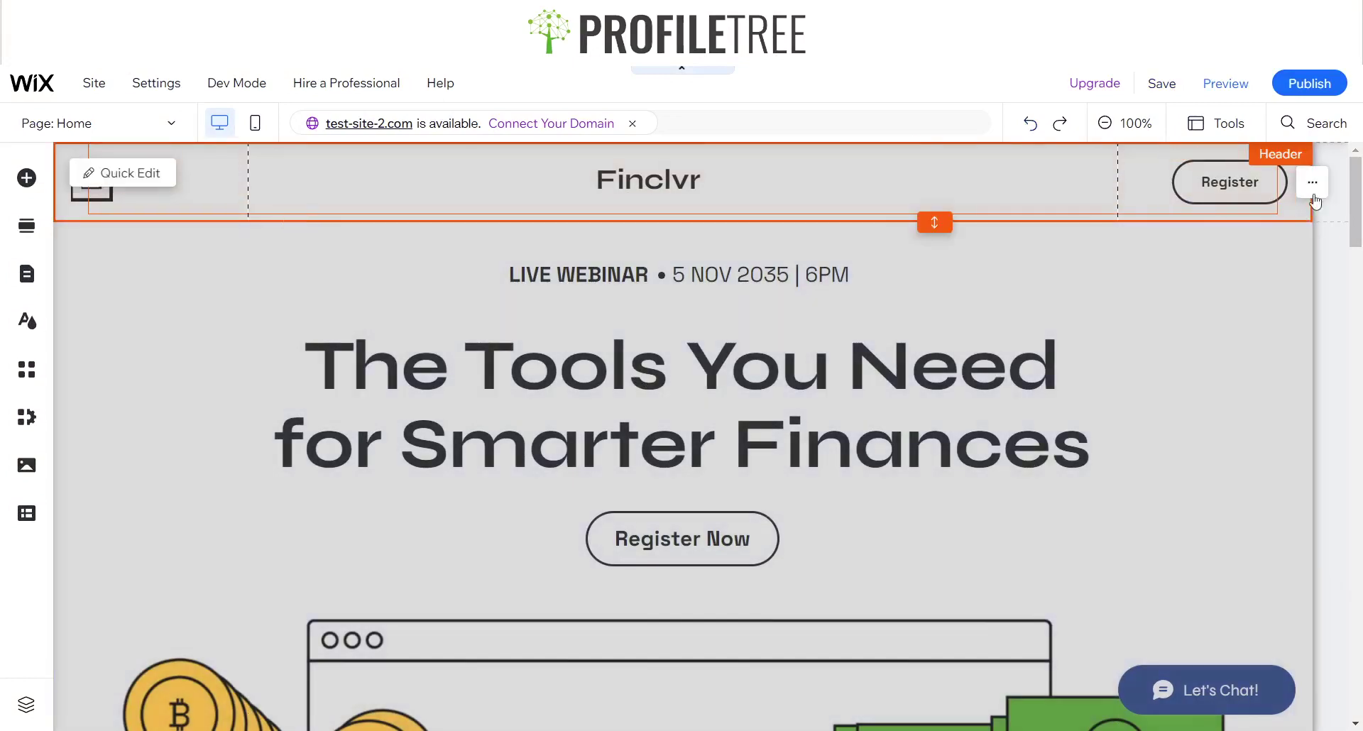
pyautogui.click(1312, 184)
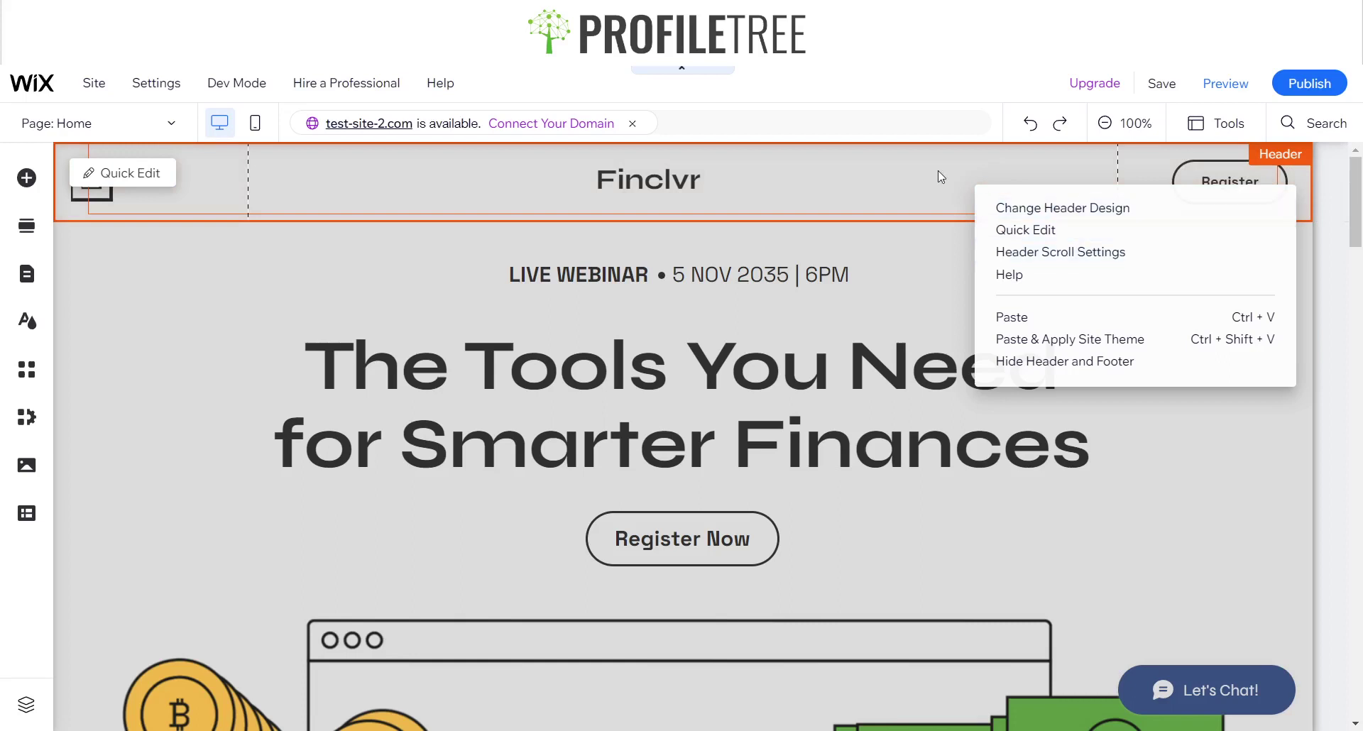
pyautogui.click(1040, 253)
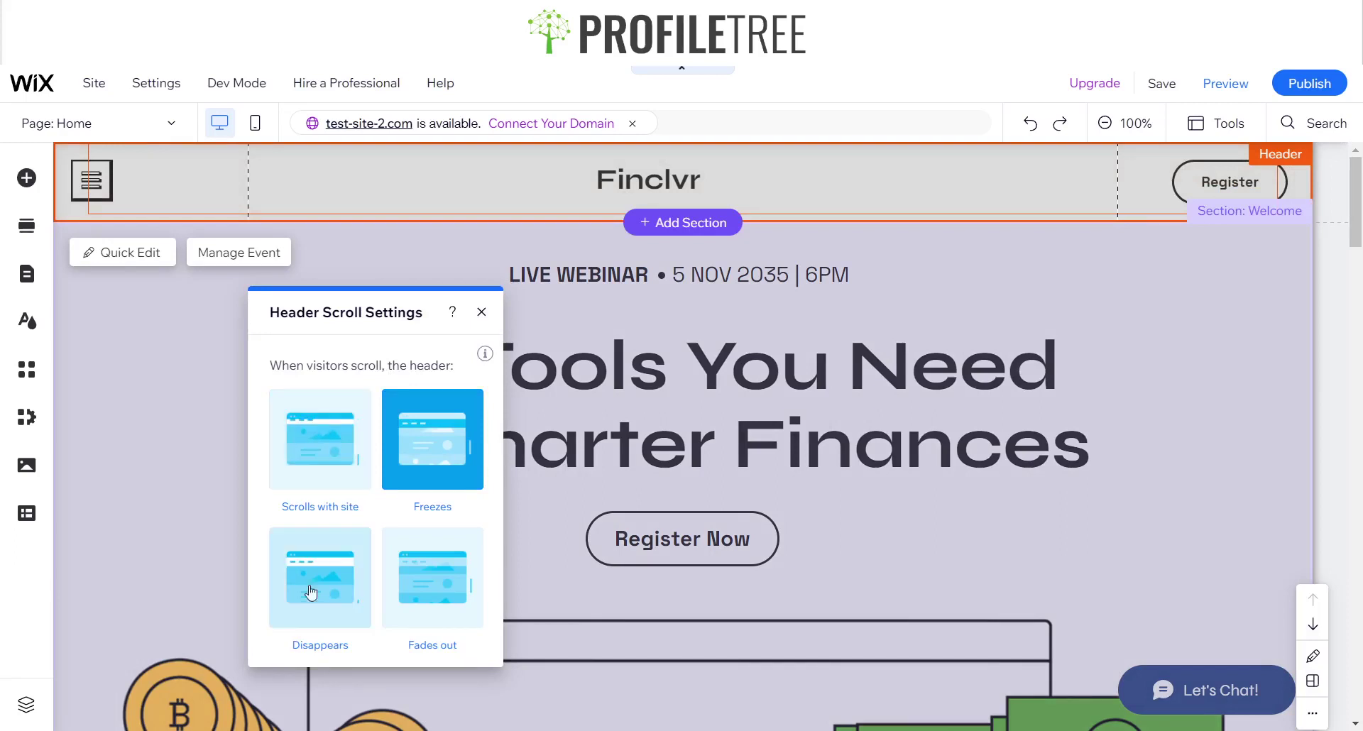
pyautogui.click(409, 605)
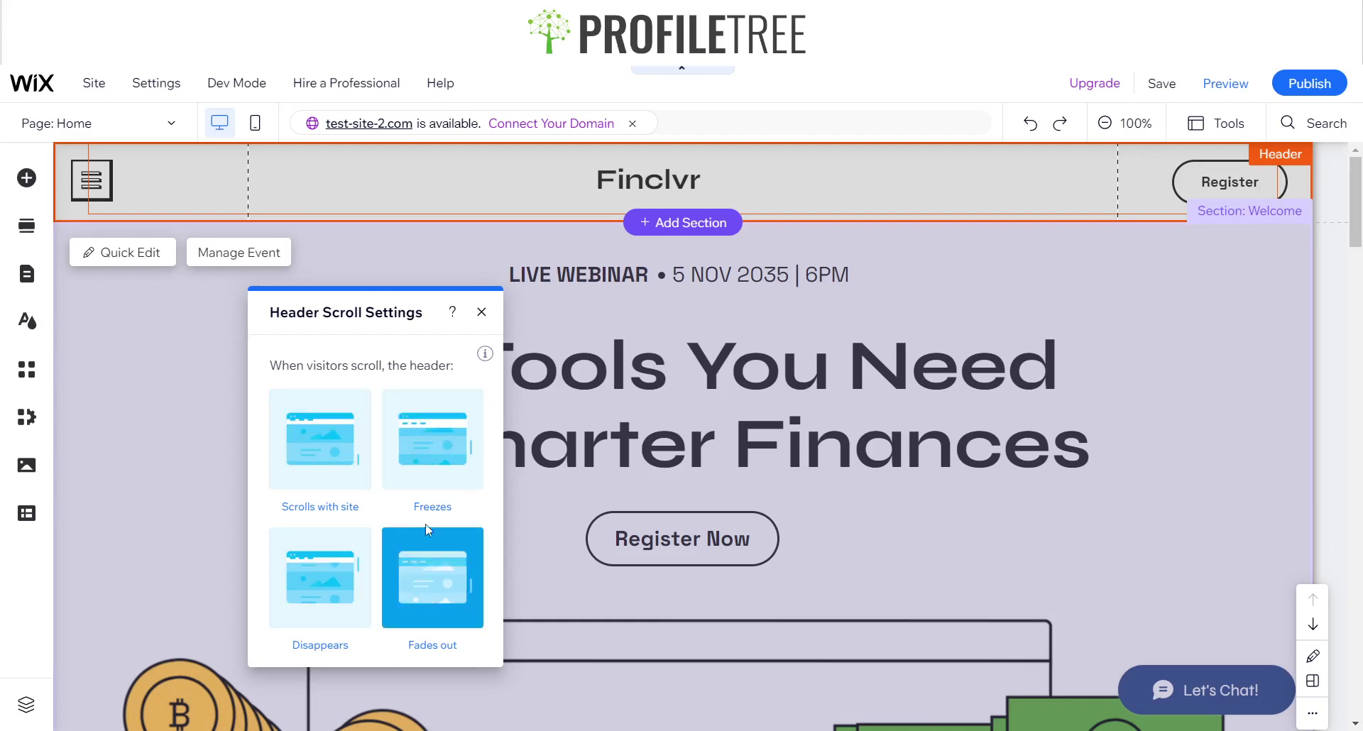
pyautogui.click(482, 313)
# Step: Search Wix media for "Bitcoin" and apply the image of scattered gold crypto coins as the background of the header strip's Column 1
pyautogui.click(476, 173)
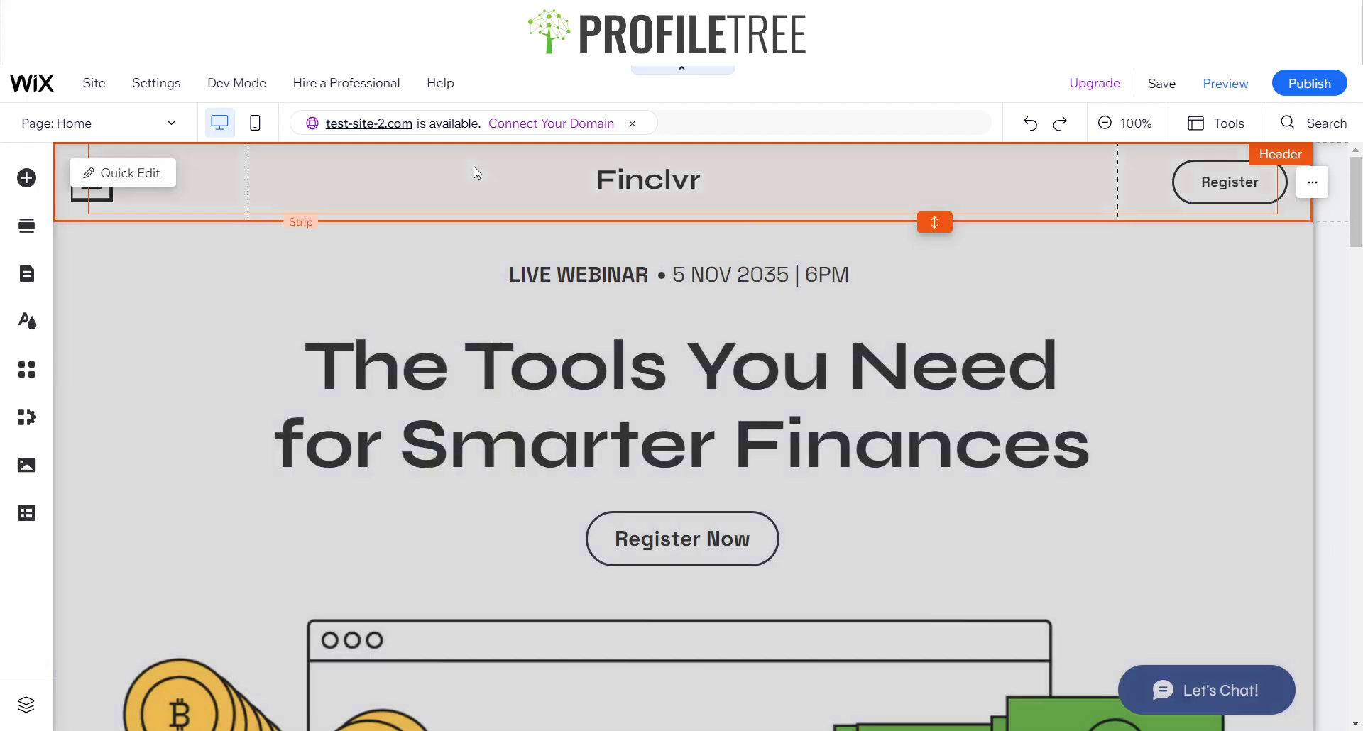
pyautogui.click(444, 198)
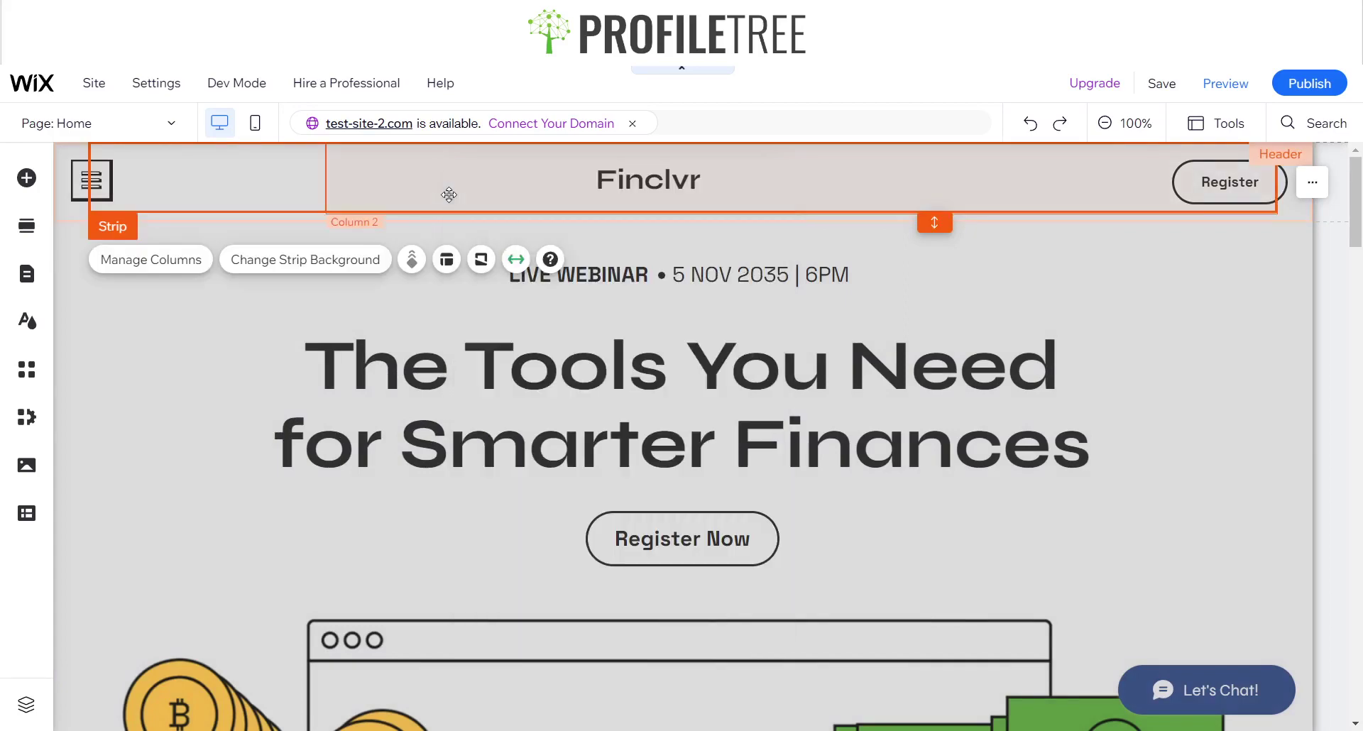
pyautogui.click(447, 193)
pyautogui.click(288, 176)
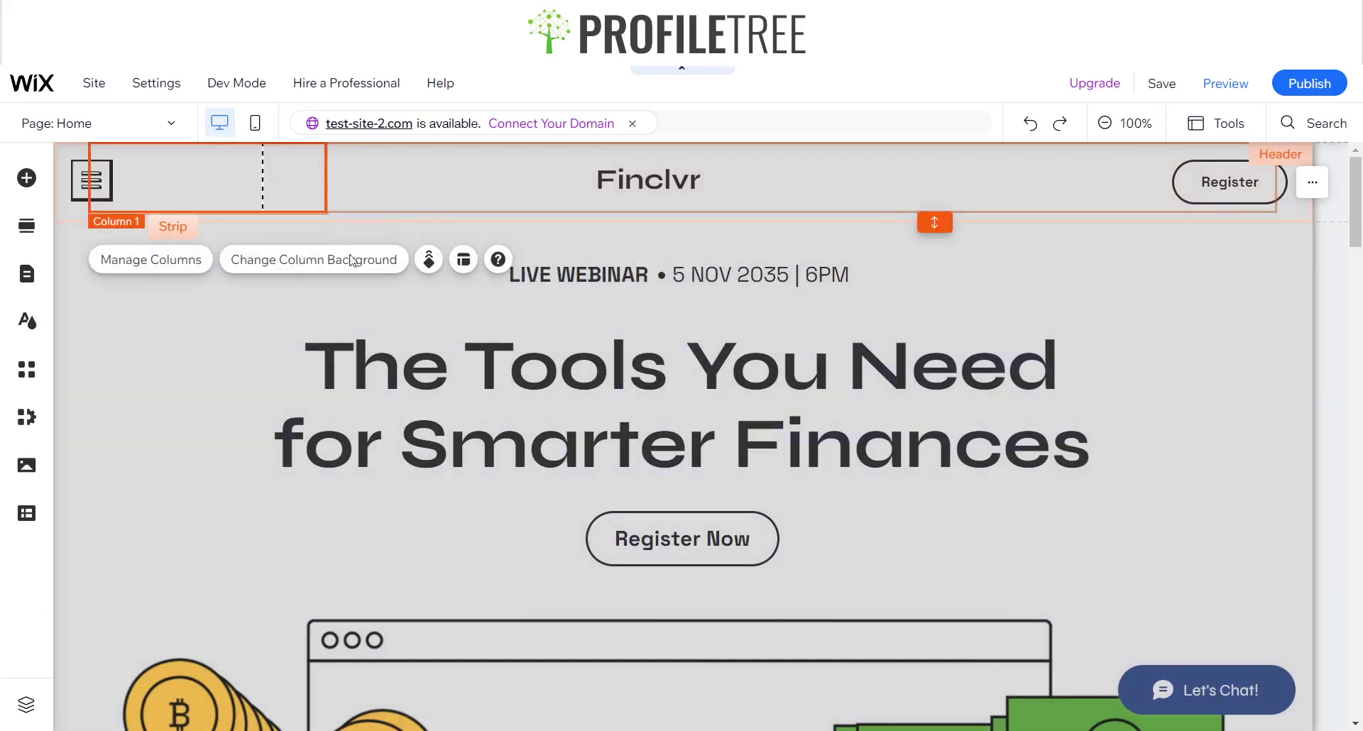
pyautogui.click(351, 261)
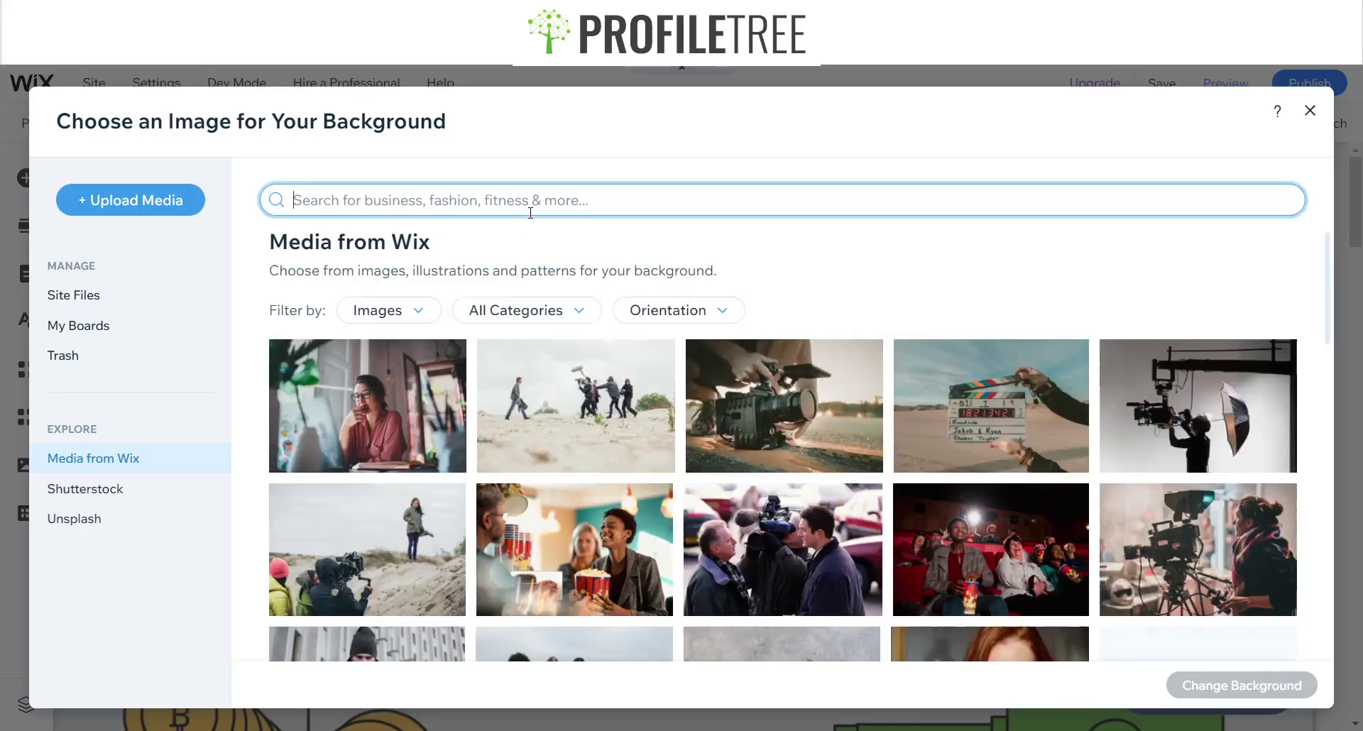
pyautogui.write('B')
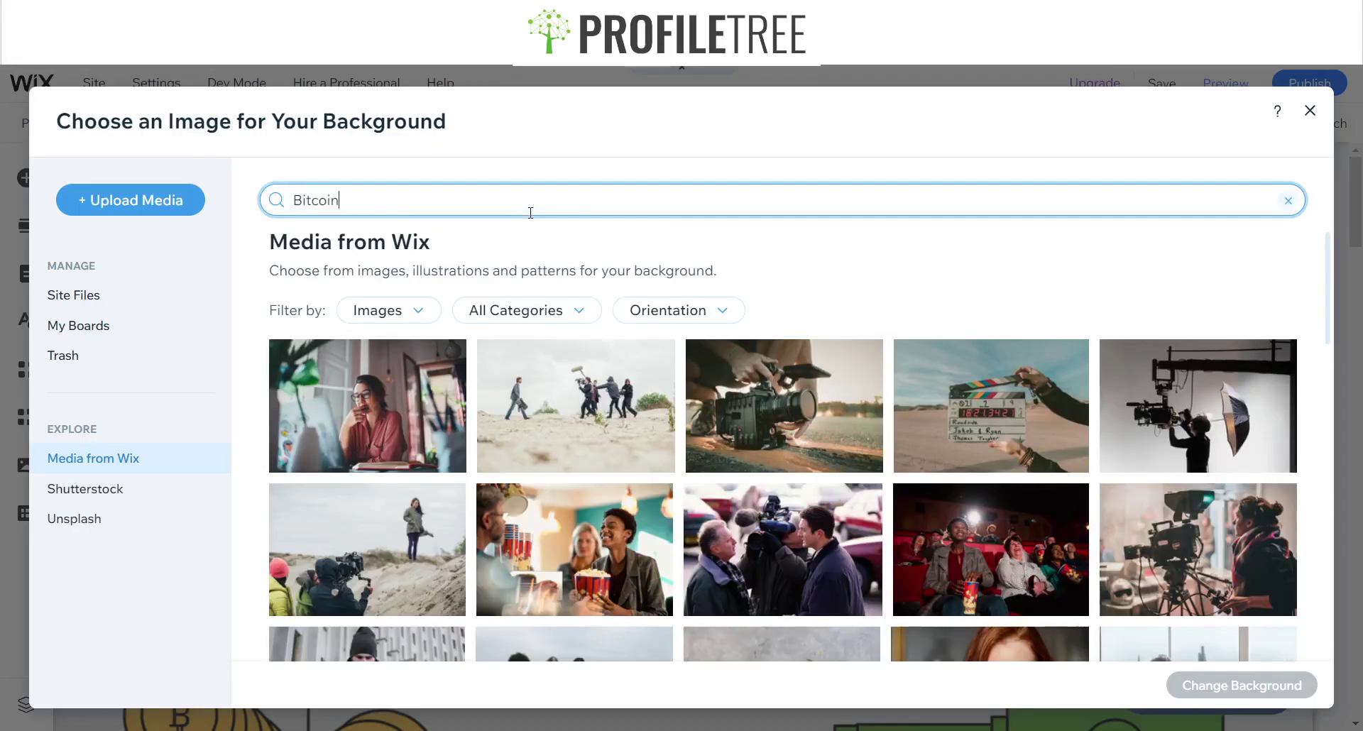
pyautogui.write('itcoin')
pyautogui.press('Return')
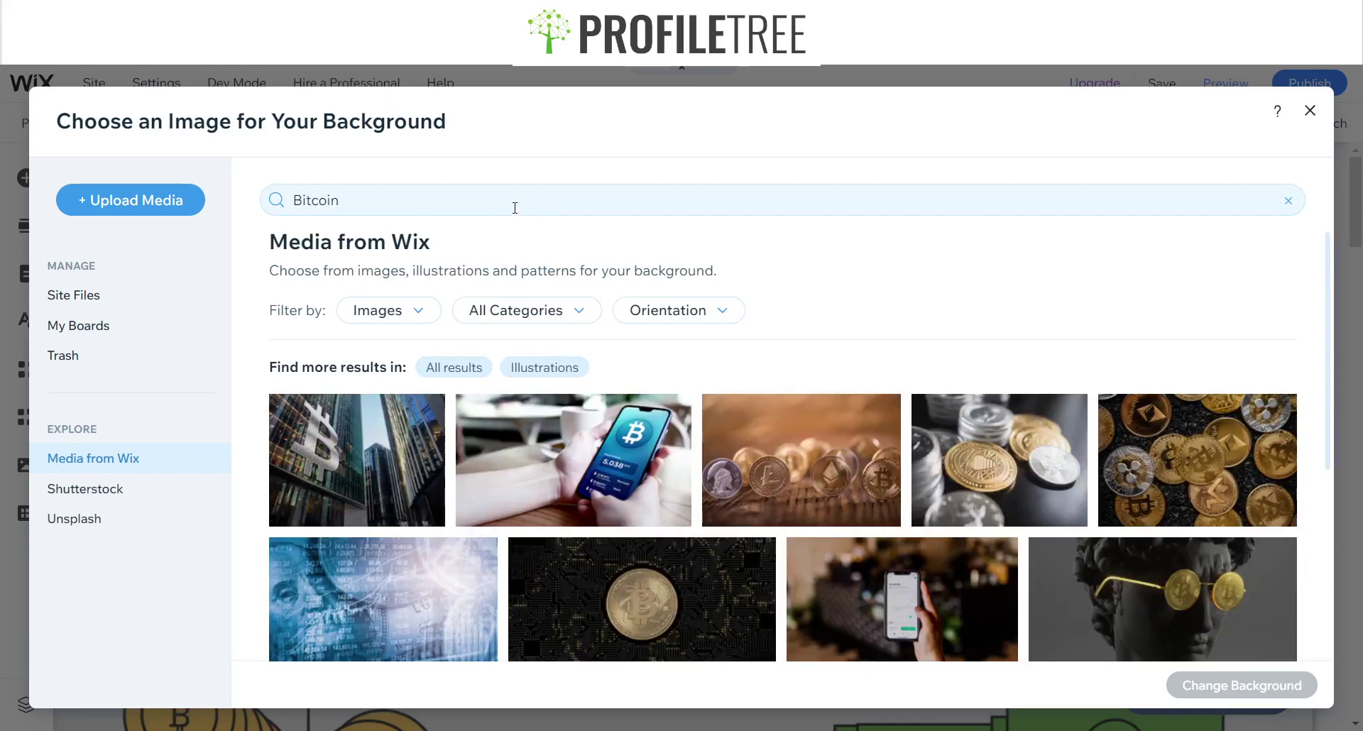
pyautogui.click(1185, 473)
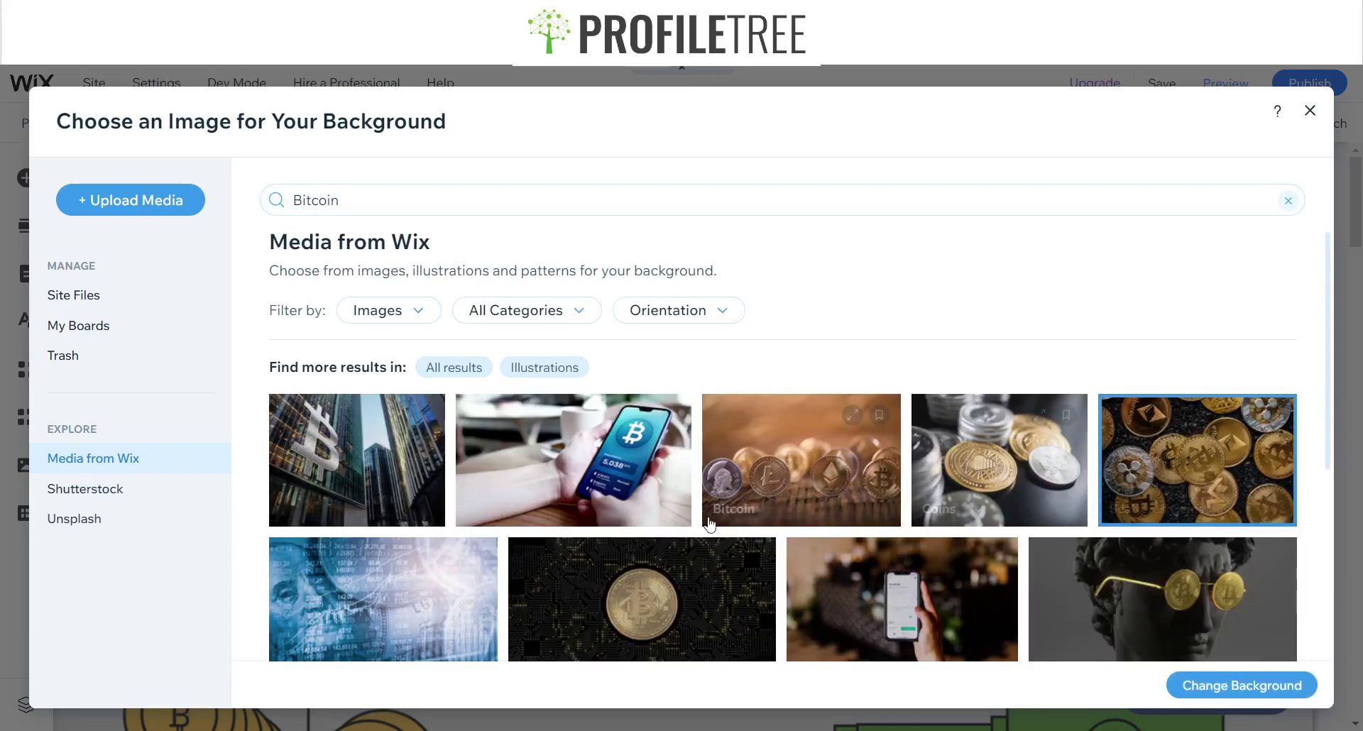
pyautogui.click(1232, 685)
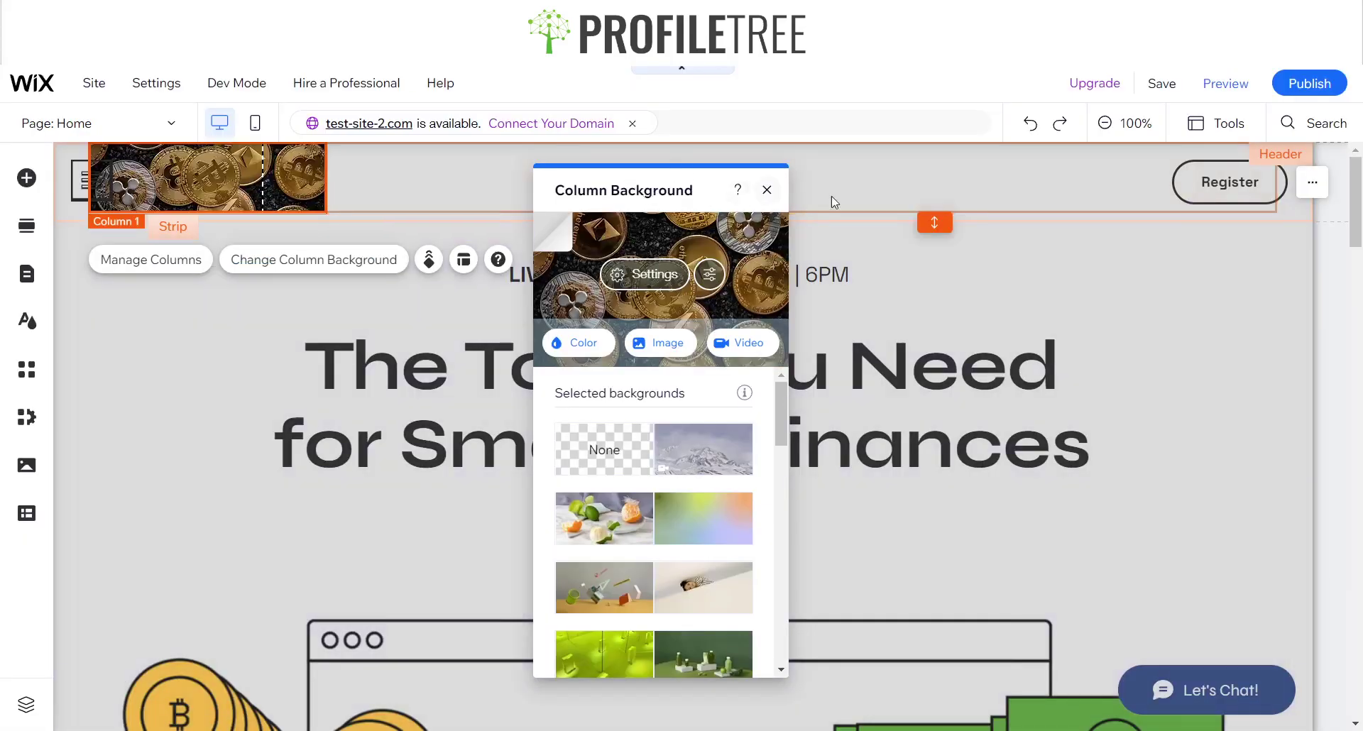
pyautogui.click(766, 190)
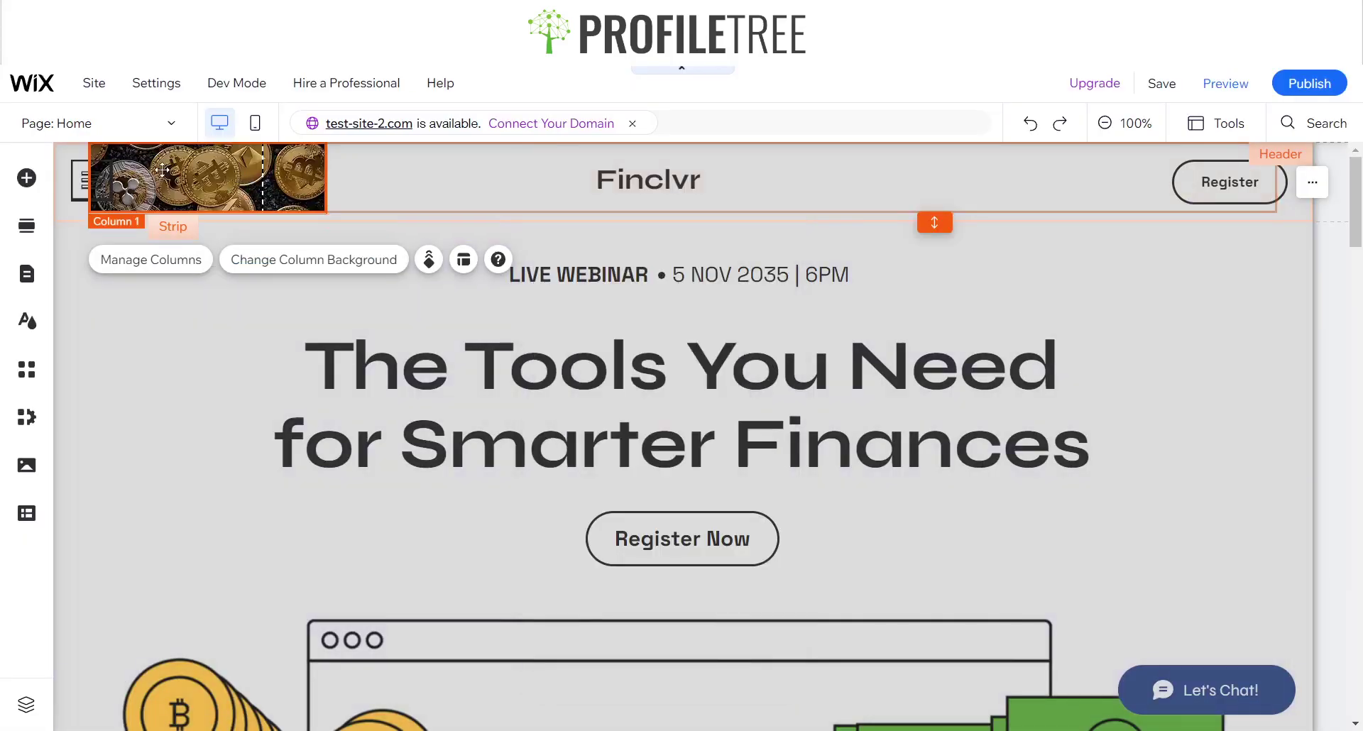
# Step: Delete Column 1 with the coin image from the header strip
pyautogui.click(447, 193)
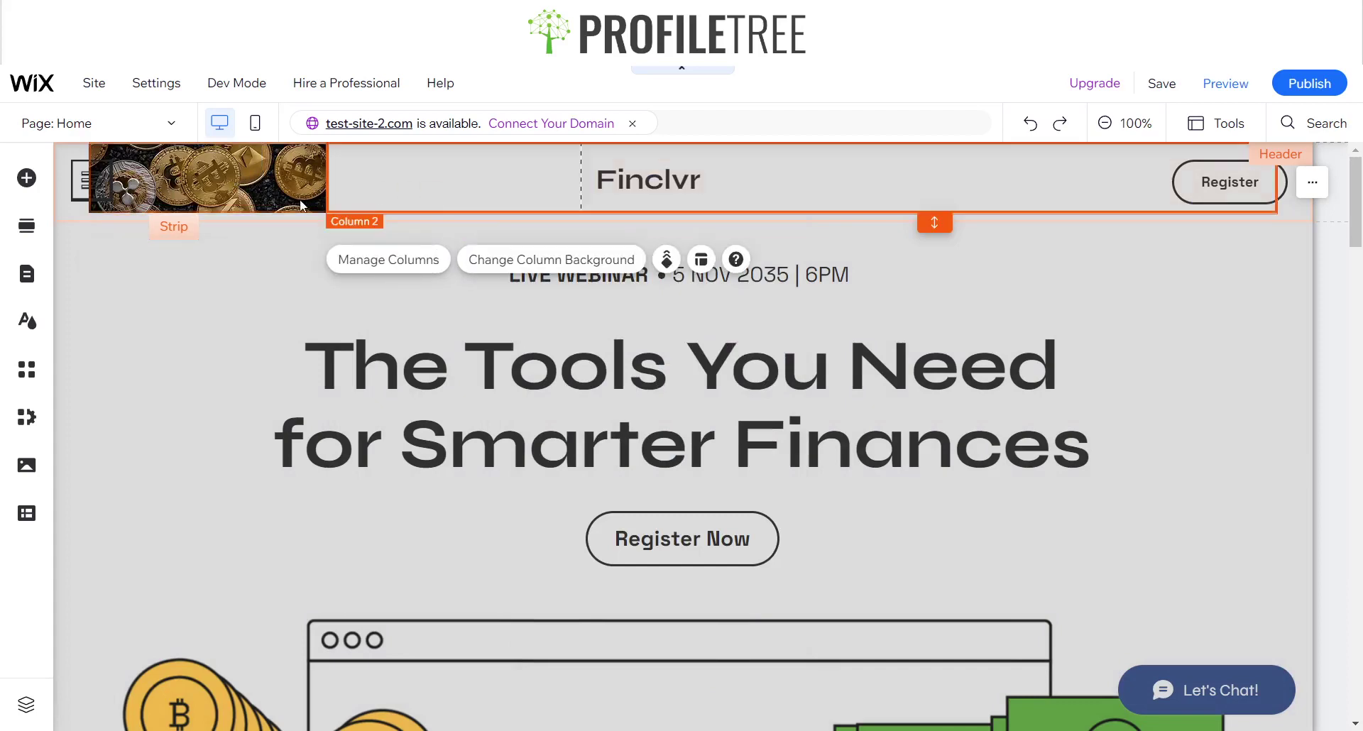
pyautogui.click(241, 177)
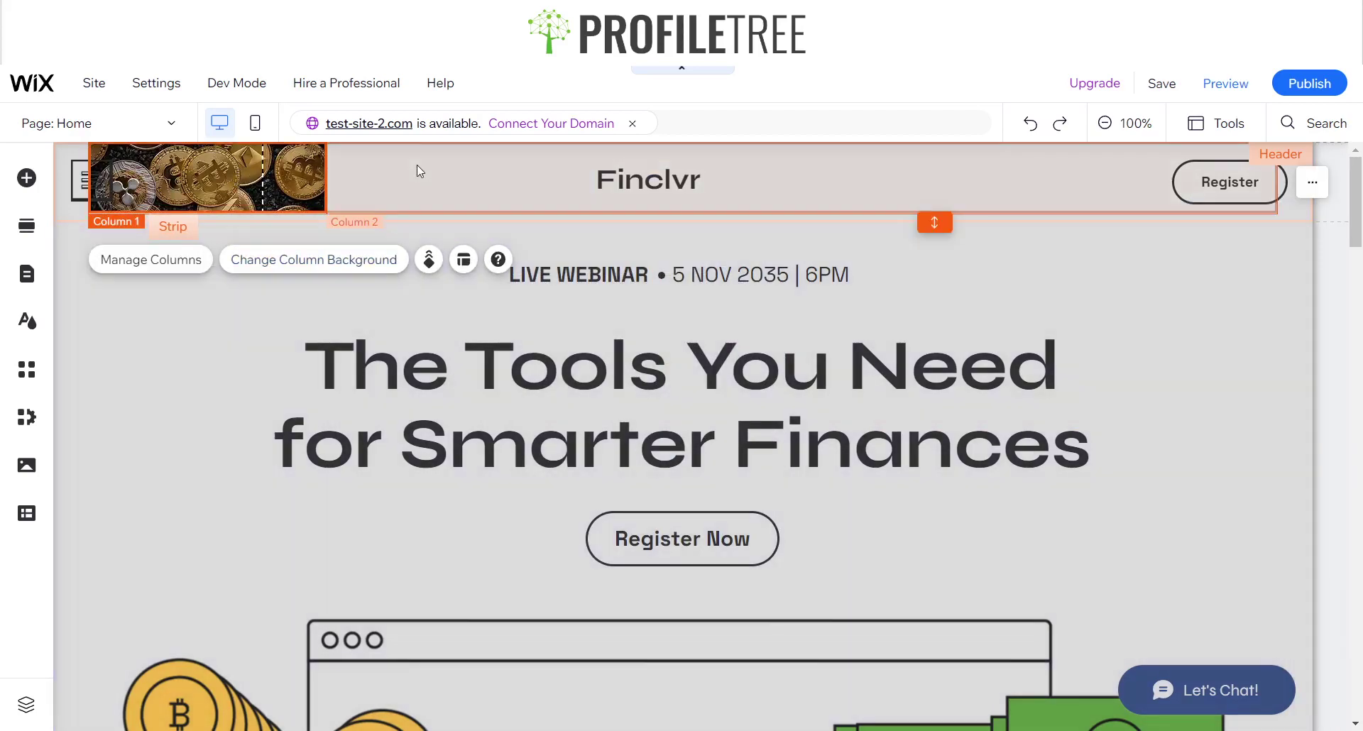
pyautogui.click(416, 164)
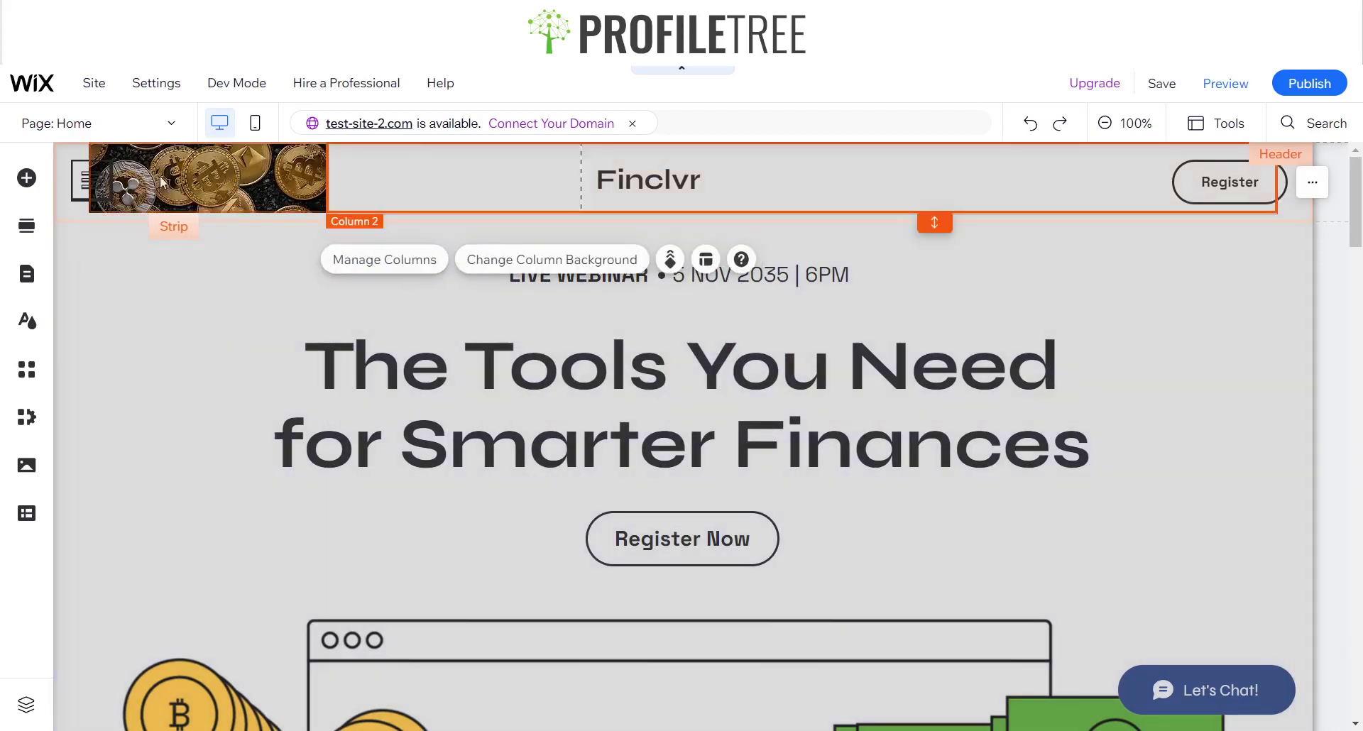
pyautogui.click(225, 173)
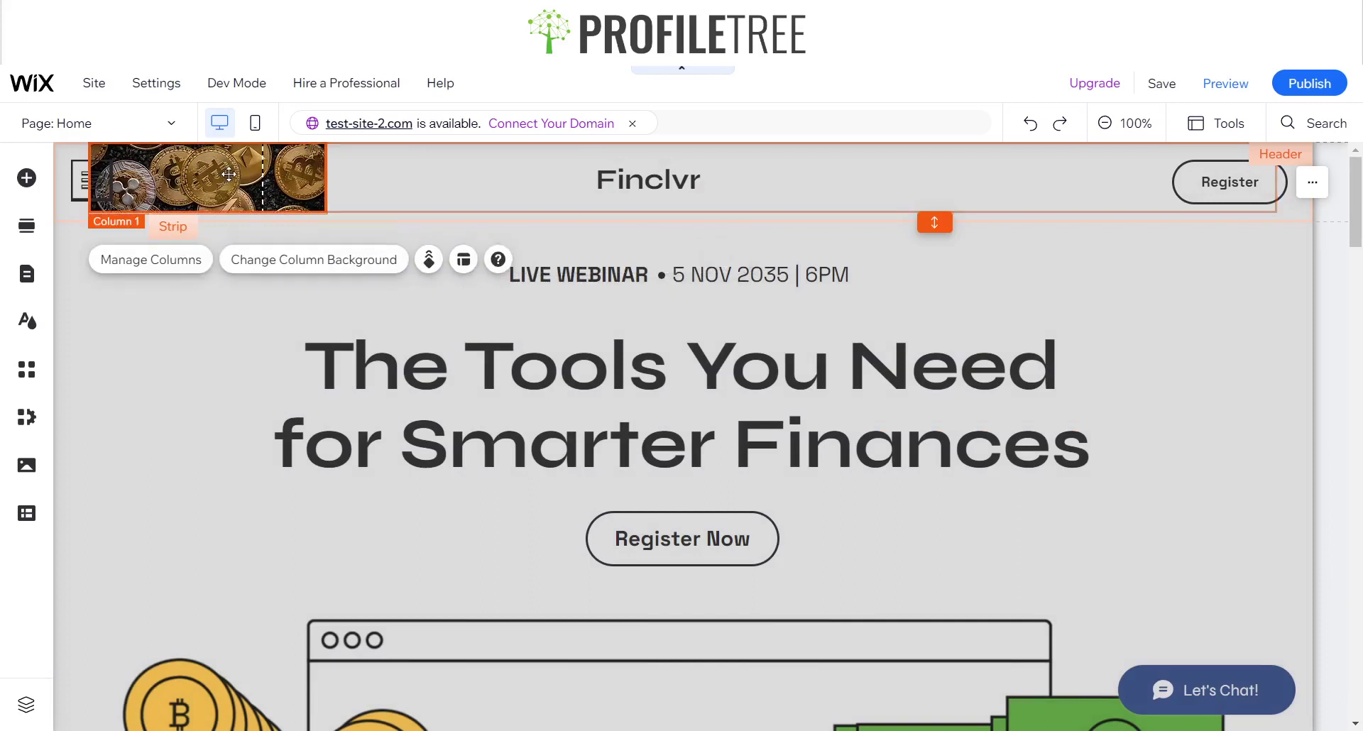
pyautogui.press('Delete')
# Step: Change the whole header strip's background to a close-up image of gold and silver crypto coins
pyautogui.click(515, 174)
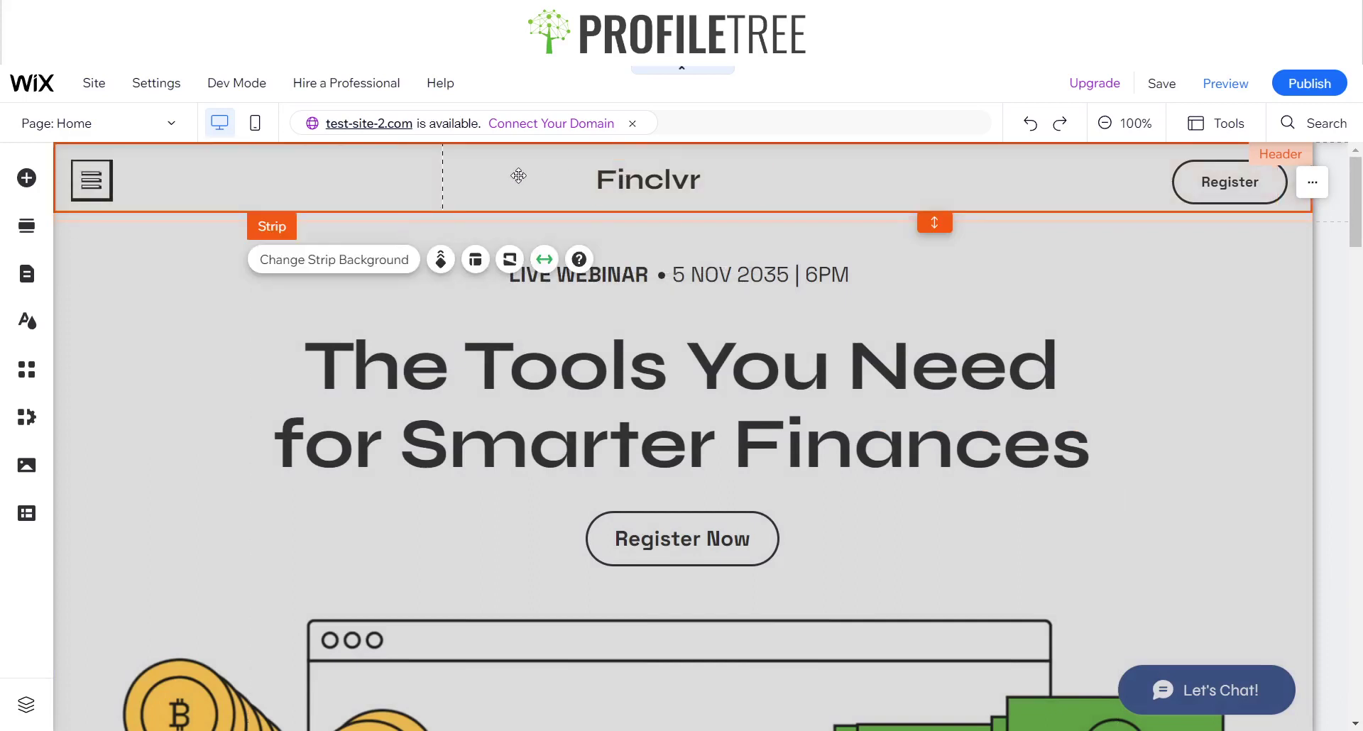
pyautogui.click(352, 262)
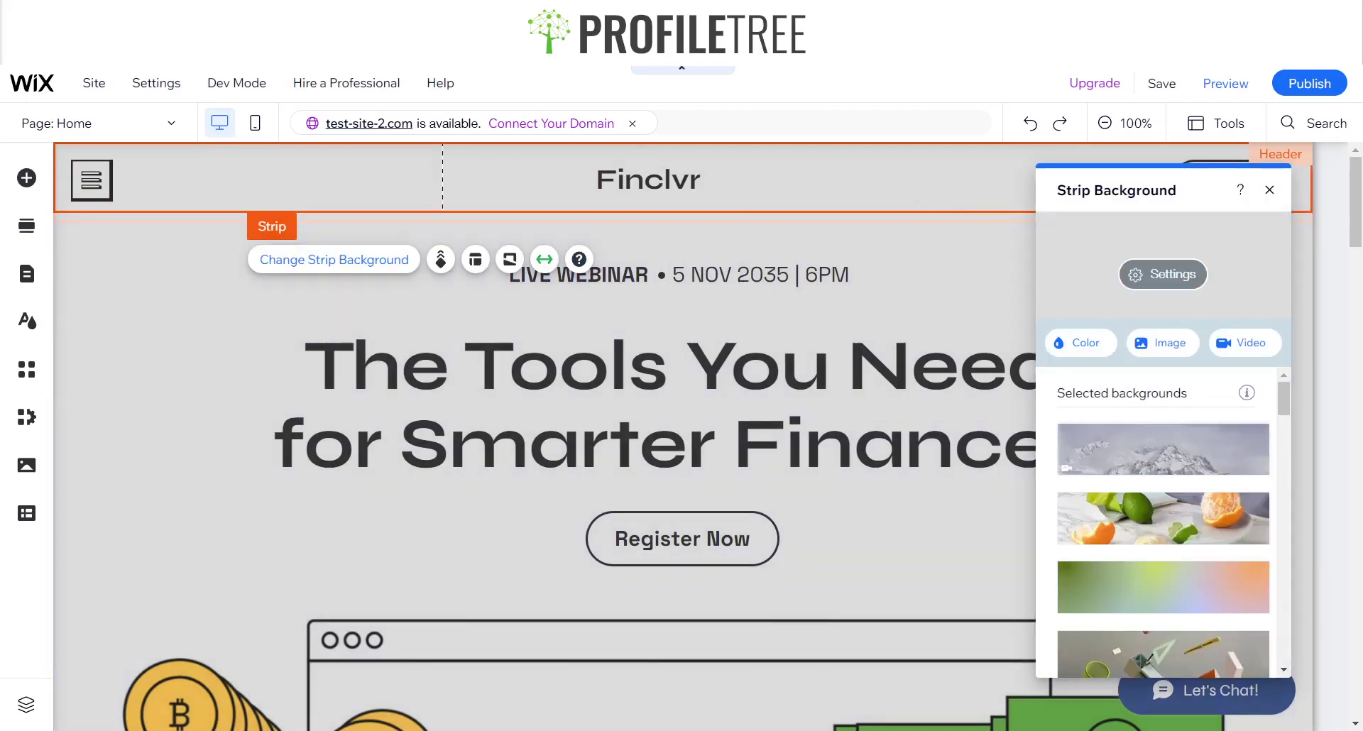
pyautogui.press('Escape')
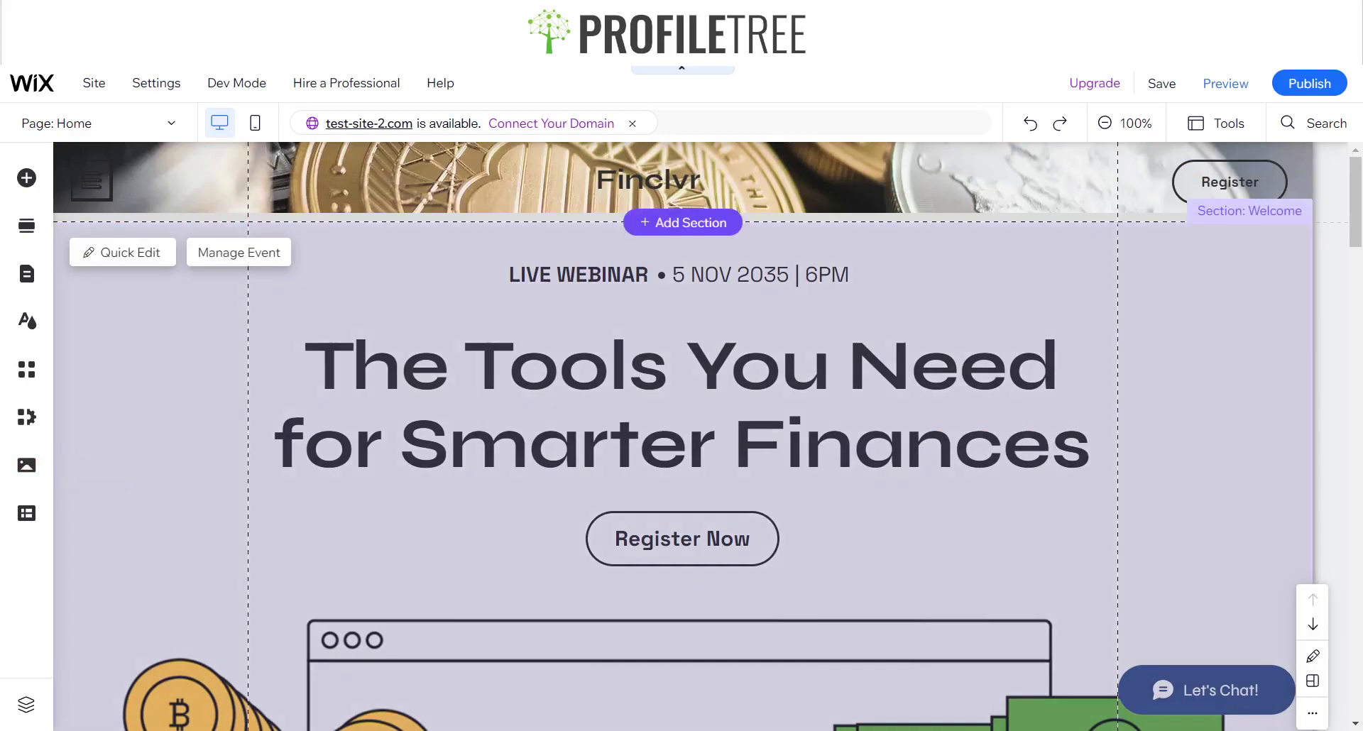
# Step: Try solid blue theme colours, including #2A3E63 and #C9DCFF, as the header strip's background, and close the background settings
pyautogui.click(1100, 178)
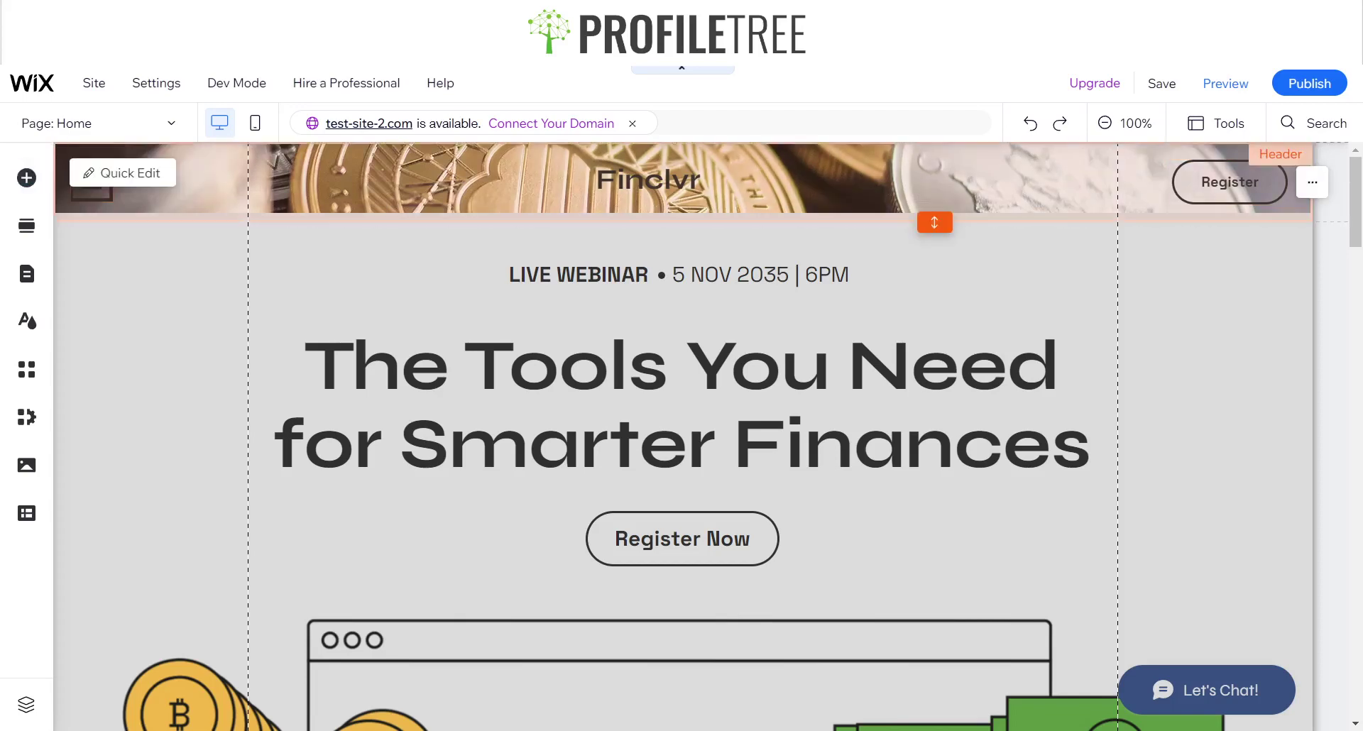
pyautogui.click(393, 200)
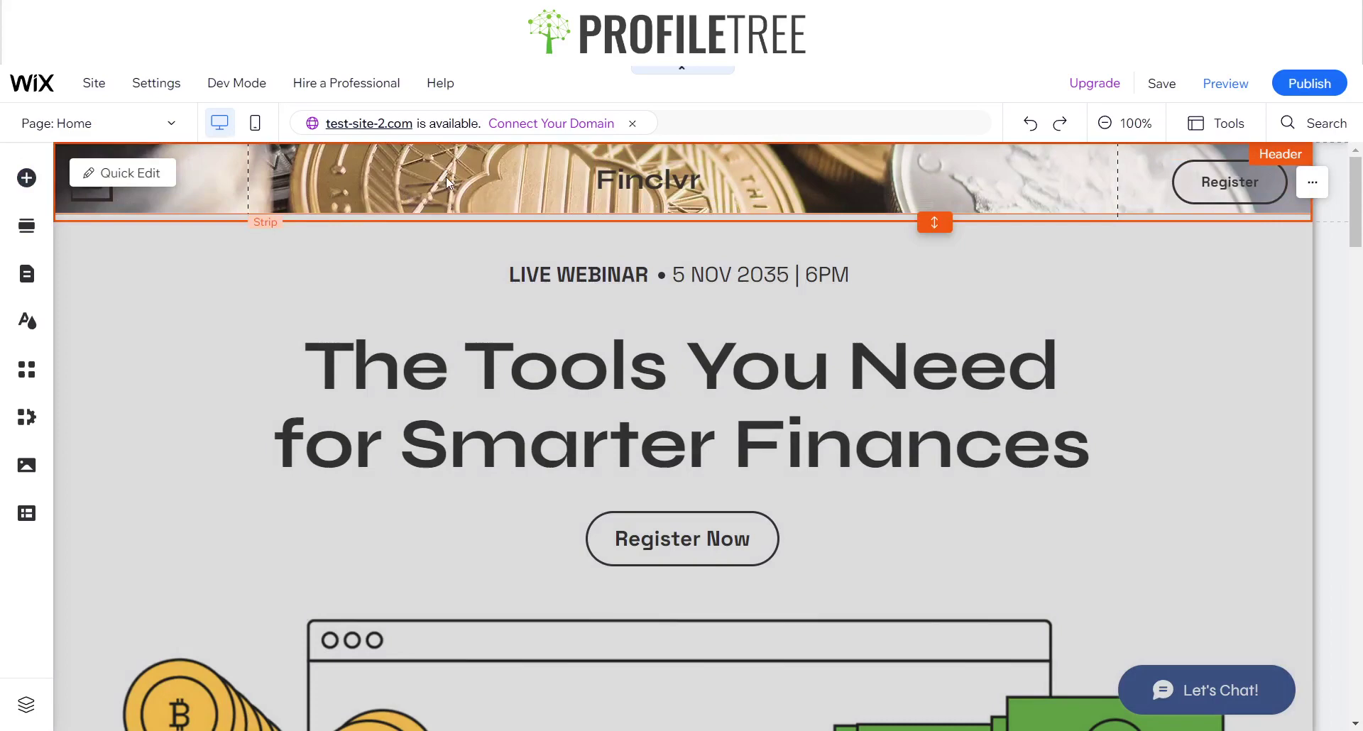
pyautogui.click(445, 177)
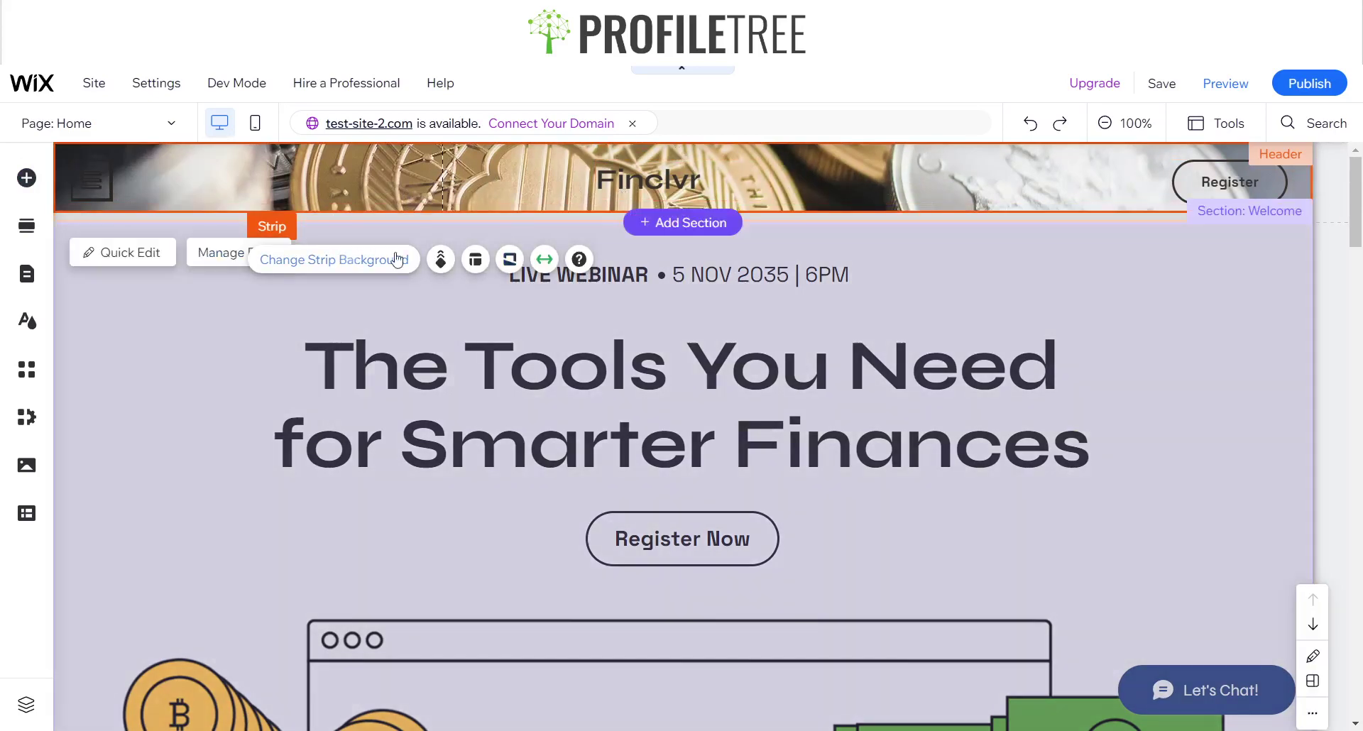
pyautogui.click(397, 260)
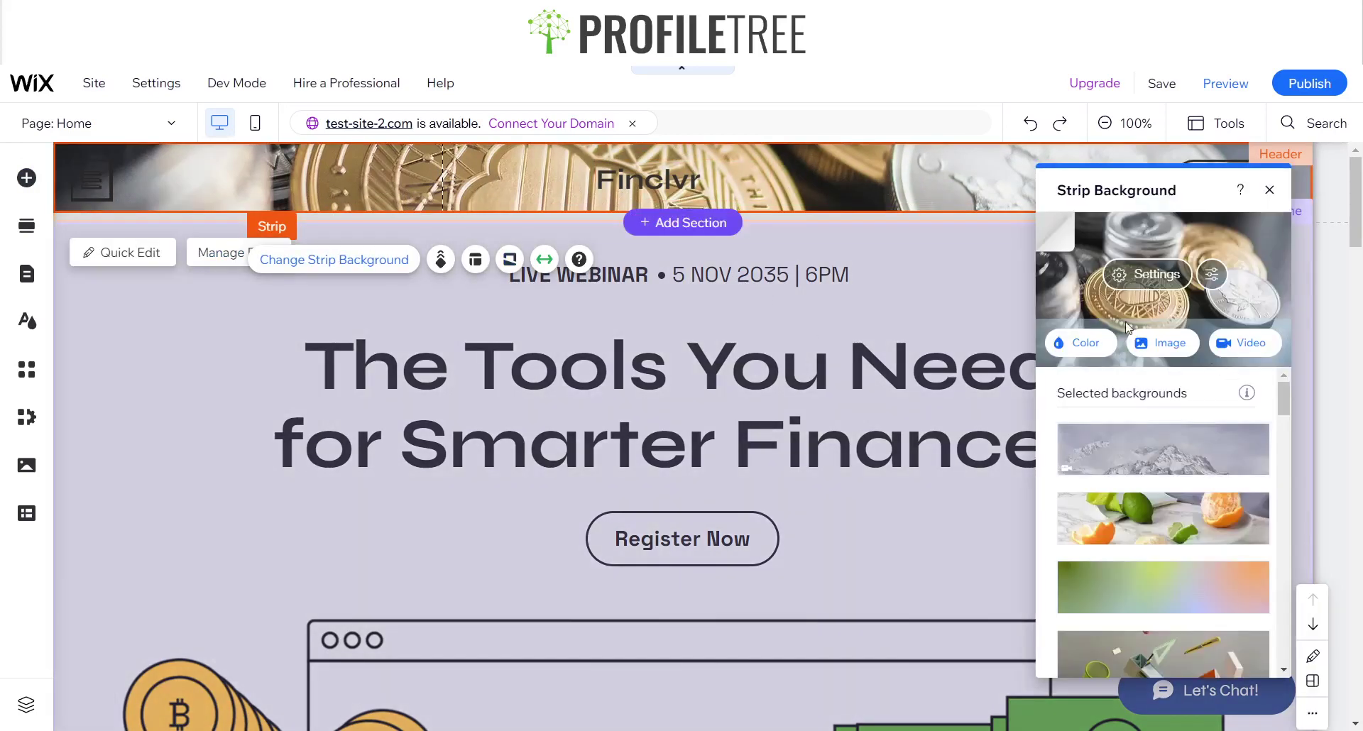
pyautogui.click(1079, 343)
pyautogui.click(1247, 506)
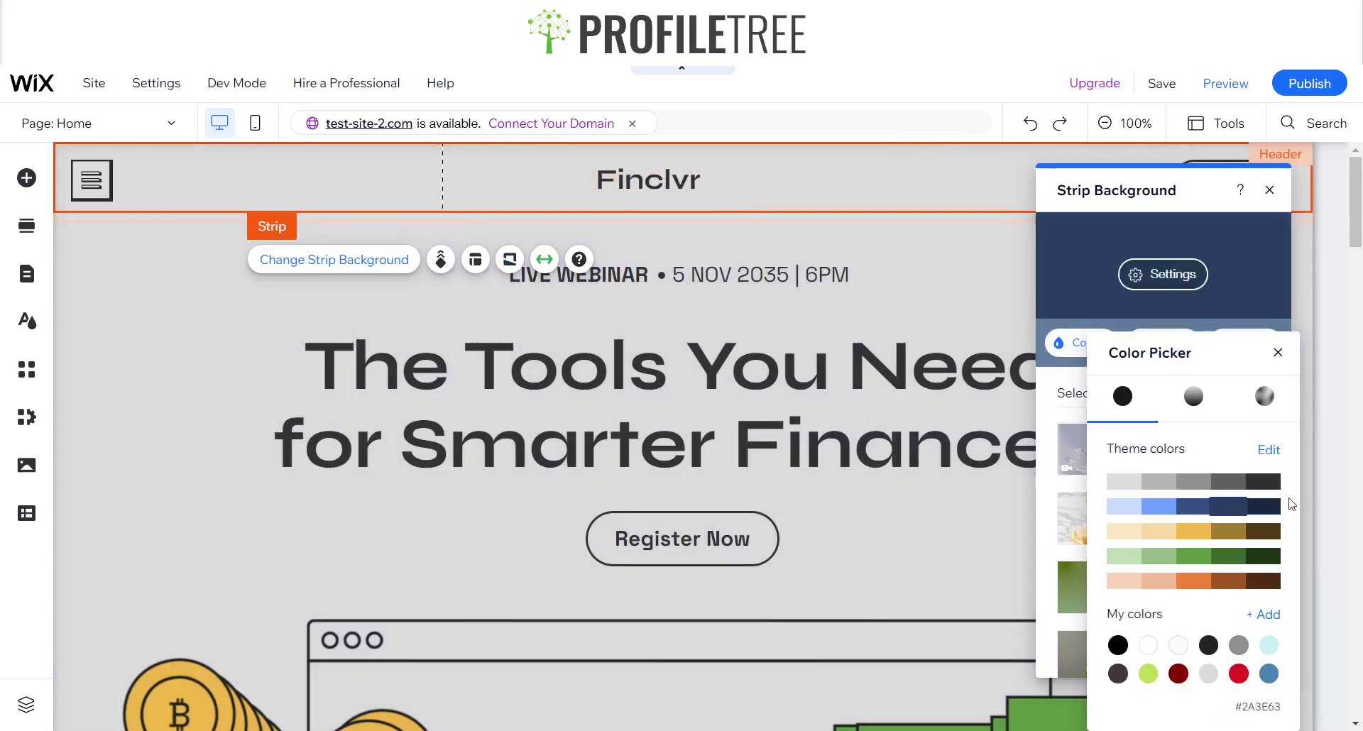
pyautogui.click(1276, 508)
pyautogui.click(1125, 508)
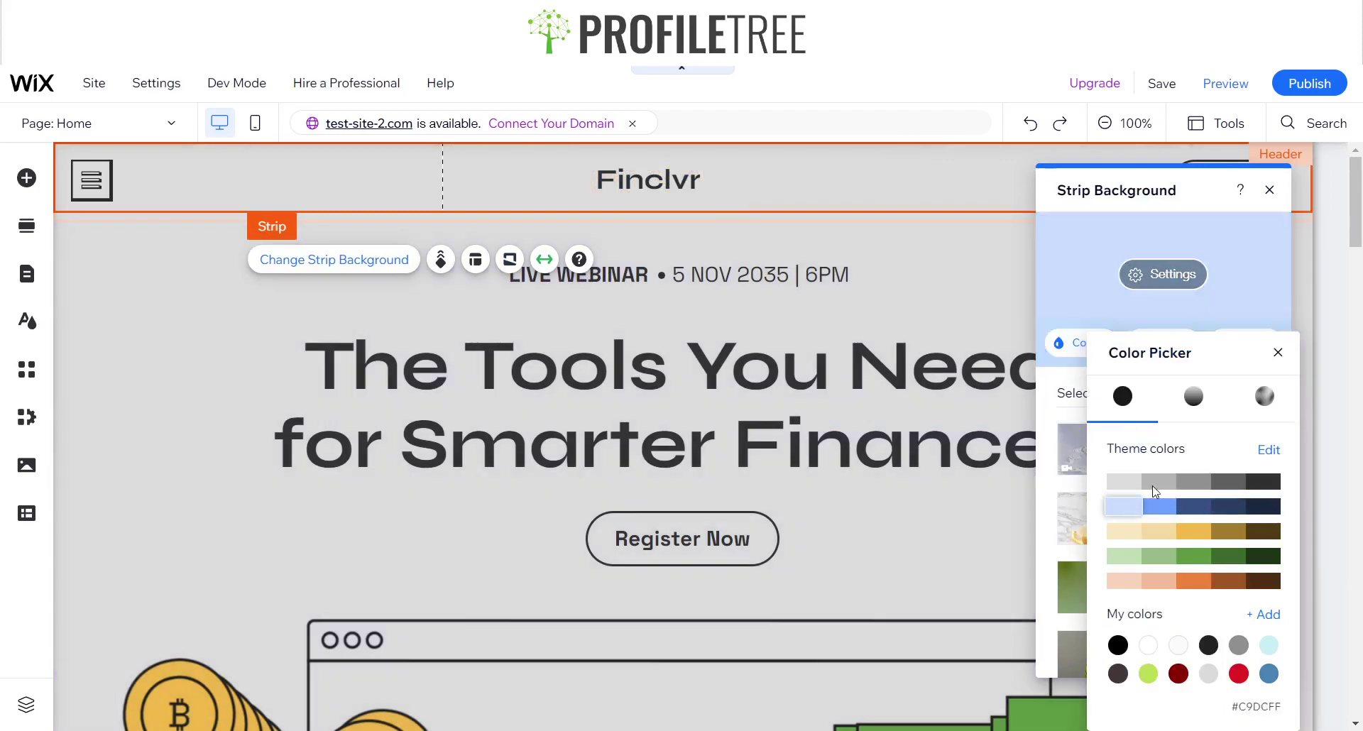
pyautogui.click(1277, 354)
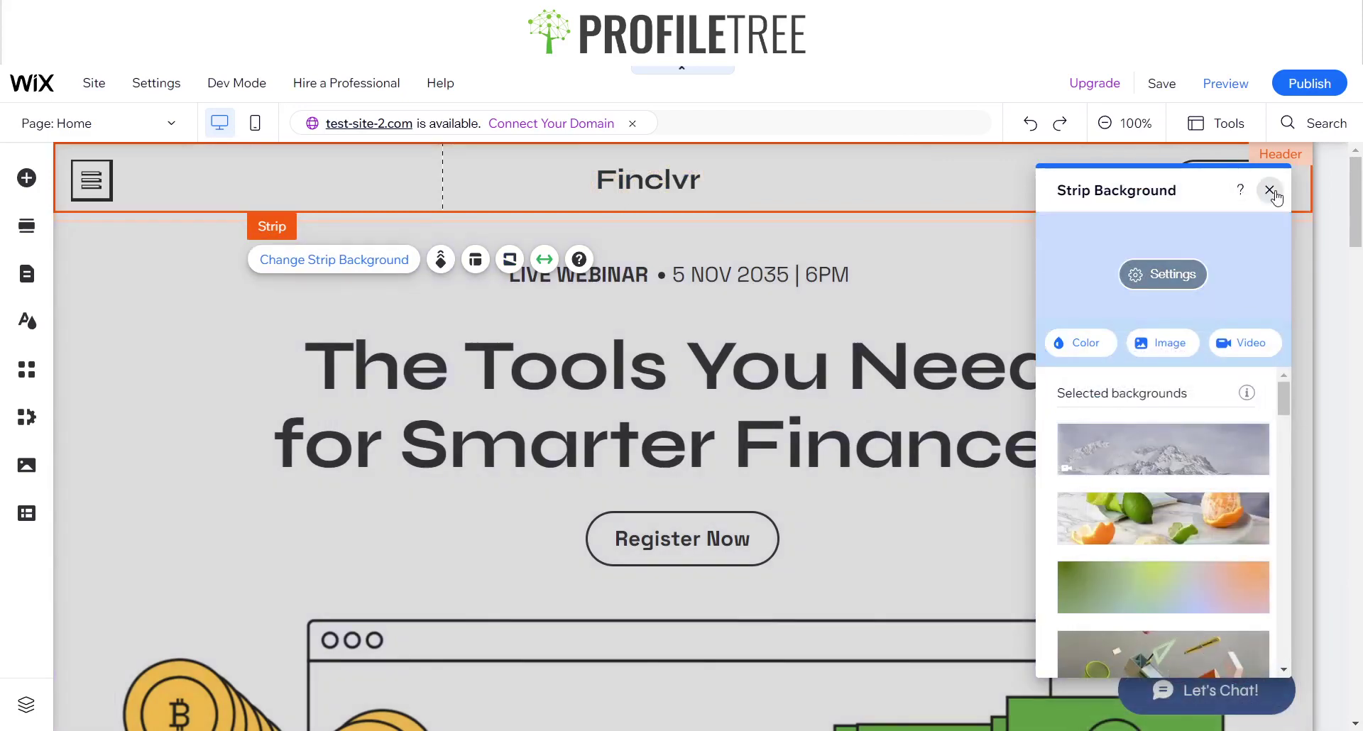
pyautogui.click(1270, 190)
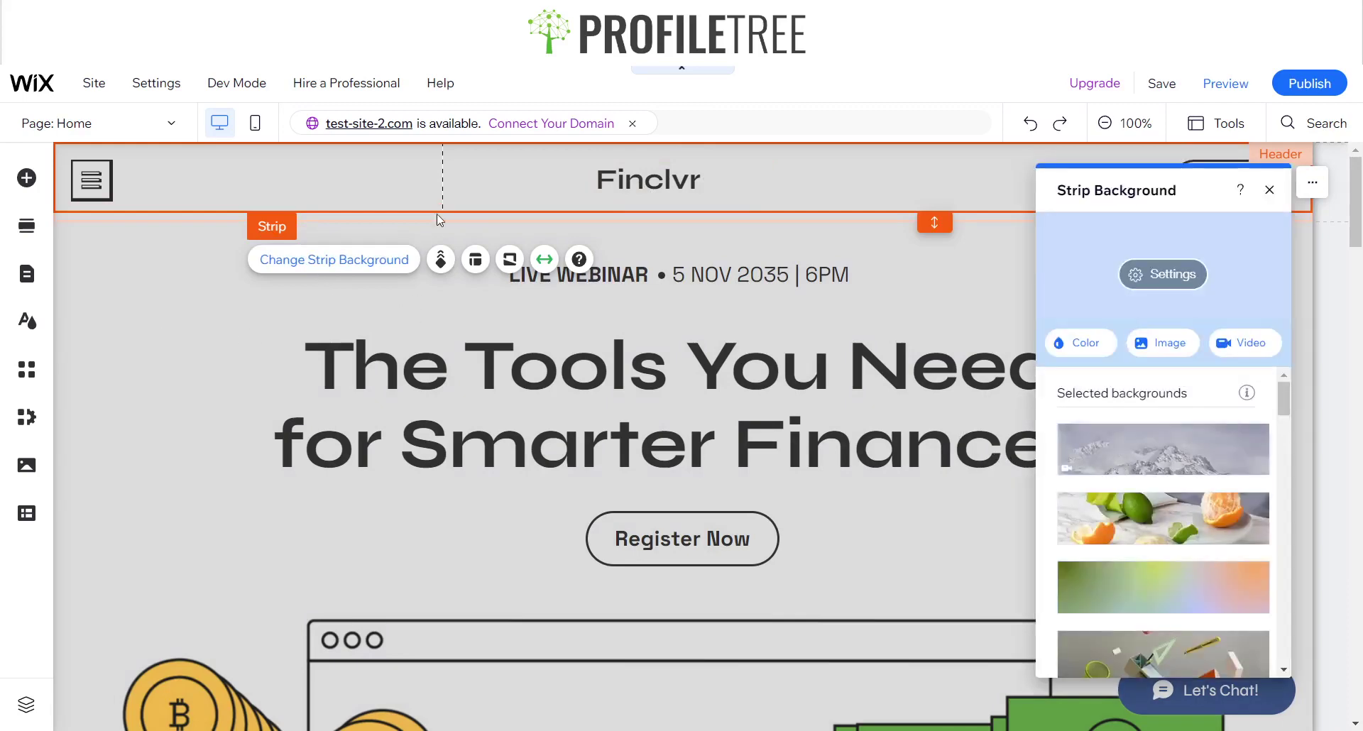
pyautogui.click(391, 322)
pyautogui.click(470, 187)
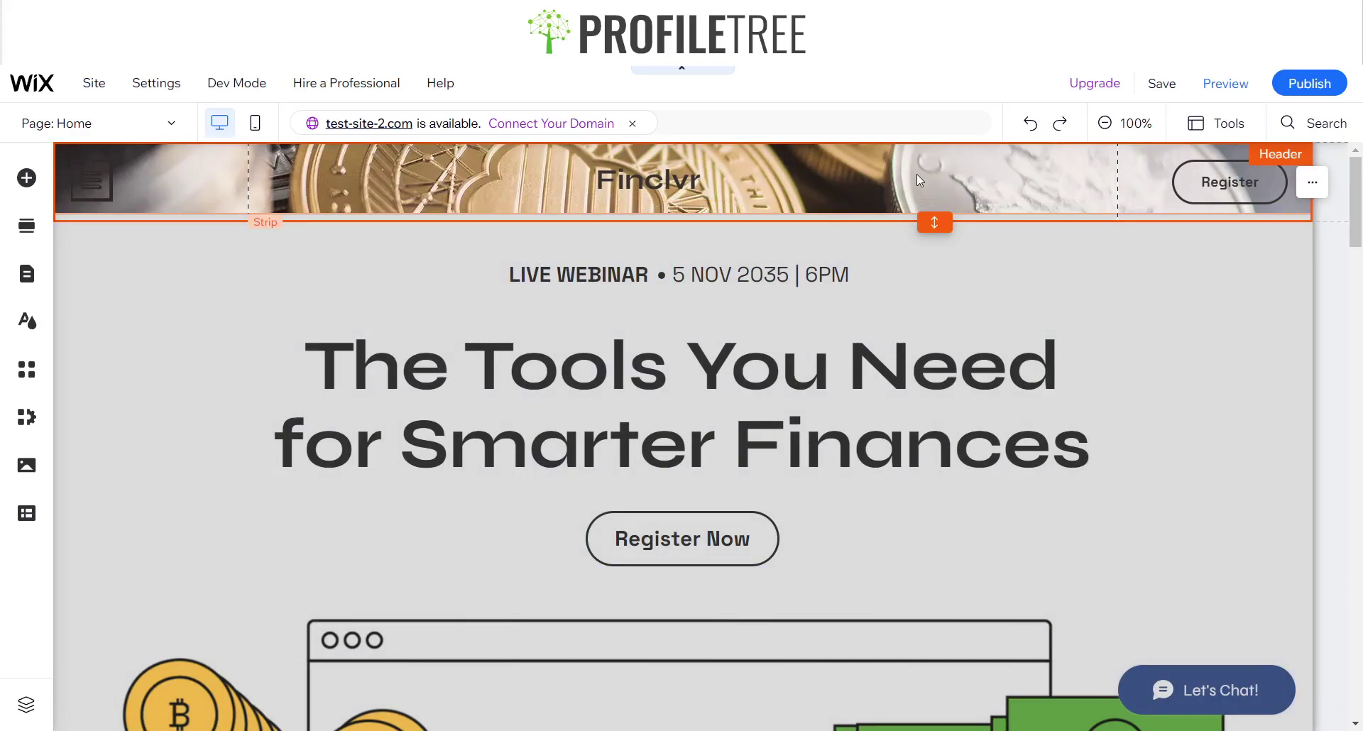
# Step: Open the Schedule page to check its header, and return to the Home page
pyautogui.click(677, 194)
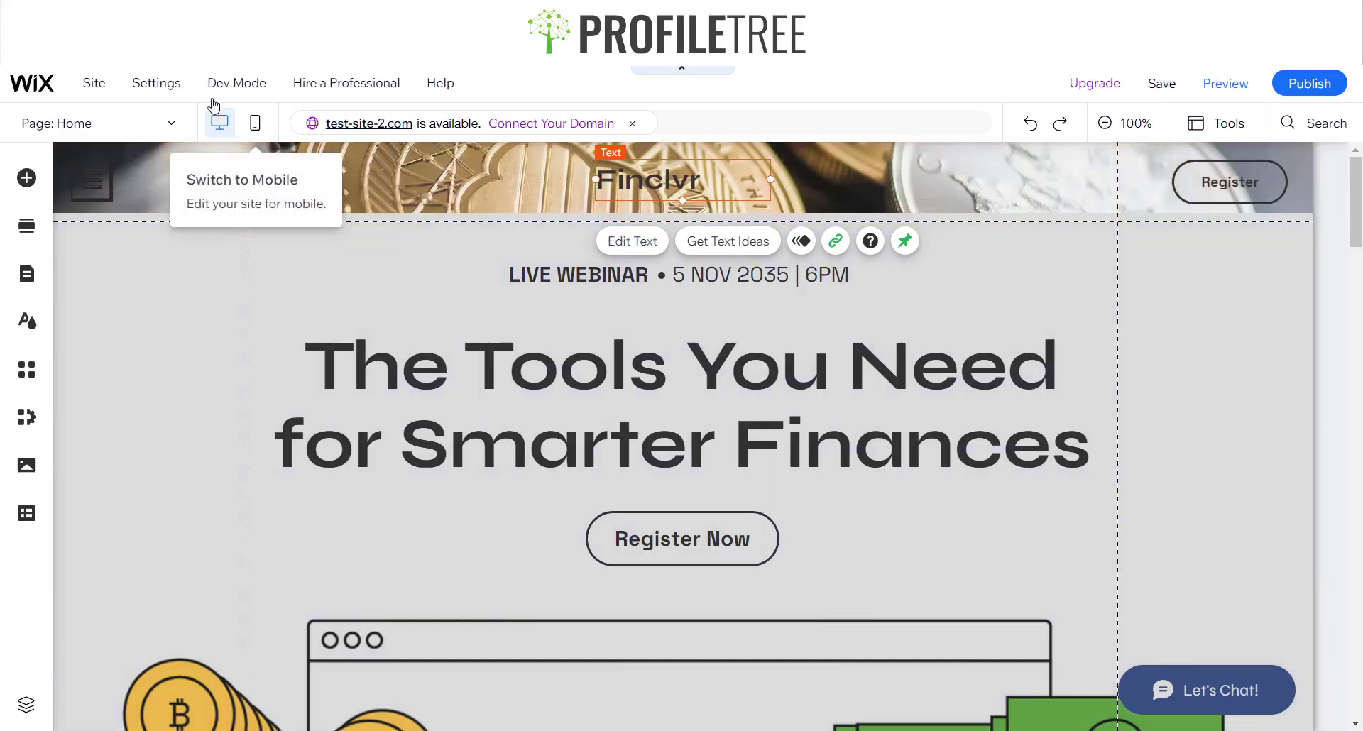
pyautogui.click(106, 123)
pyautogui.click(67, 256)
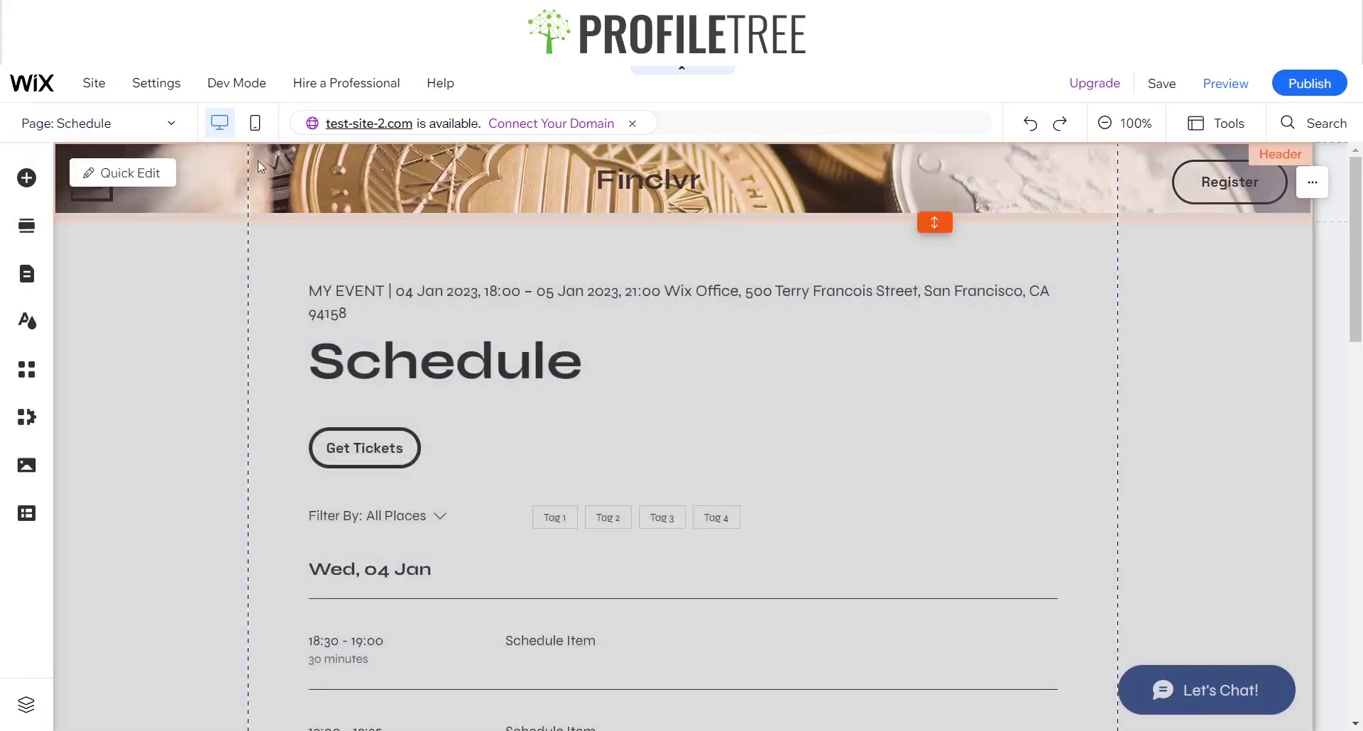
pyautogui.click(140, 128)
pyautogui.click(30, 193)
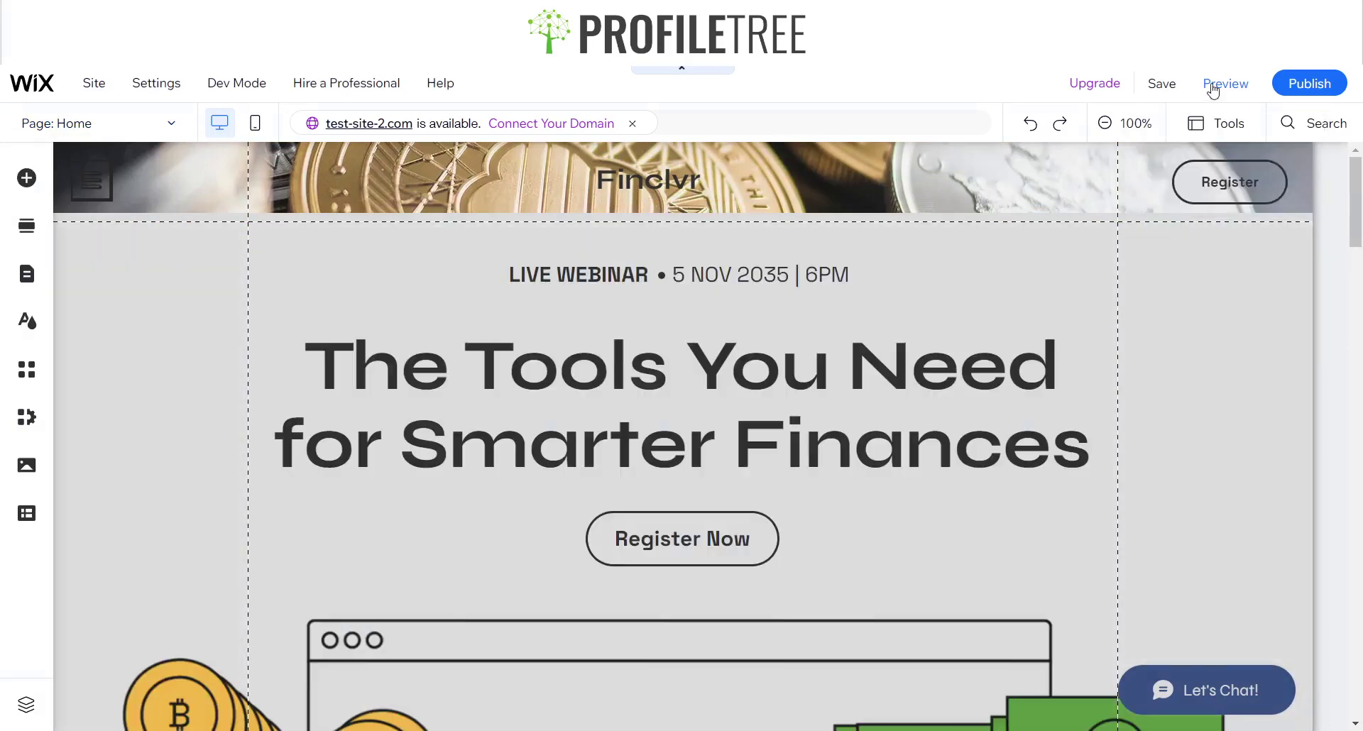
# Step: Preview the Home page to examine how the coin header and pinned elements behave down to the footer, and return to the editor
pyautogui.click(1213, 86)
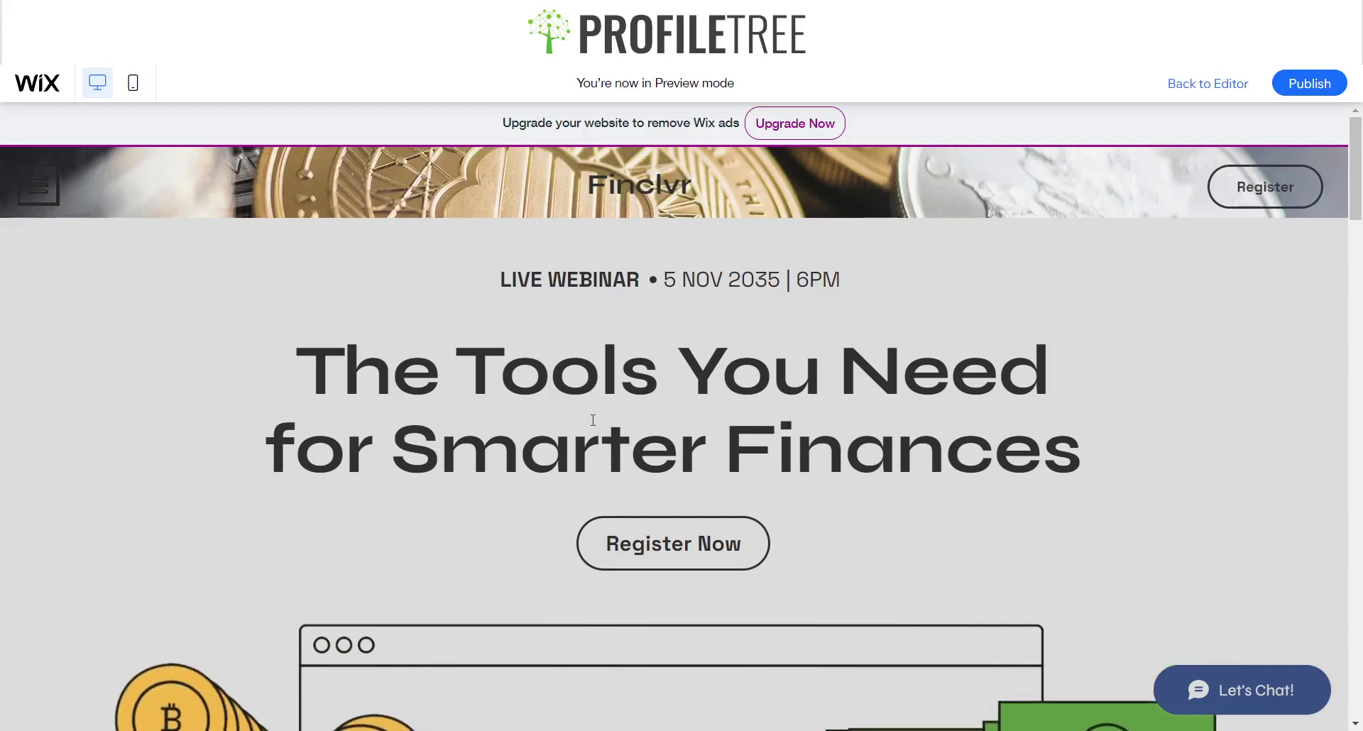
pyautogui.scroll(-10, 445, 368)
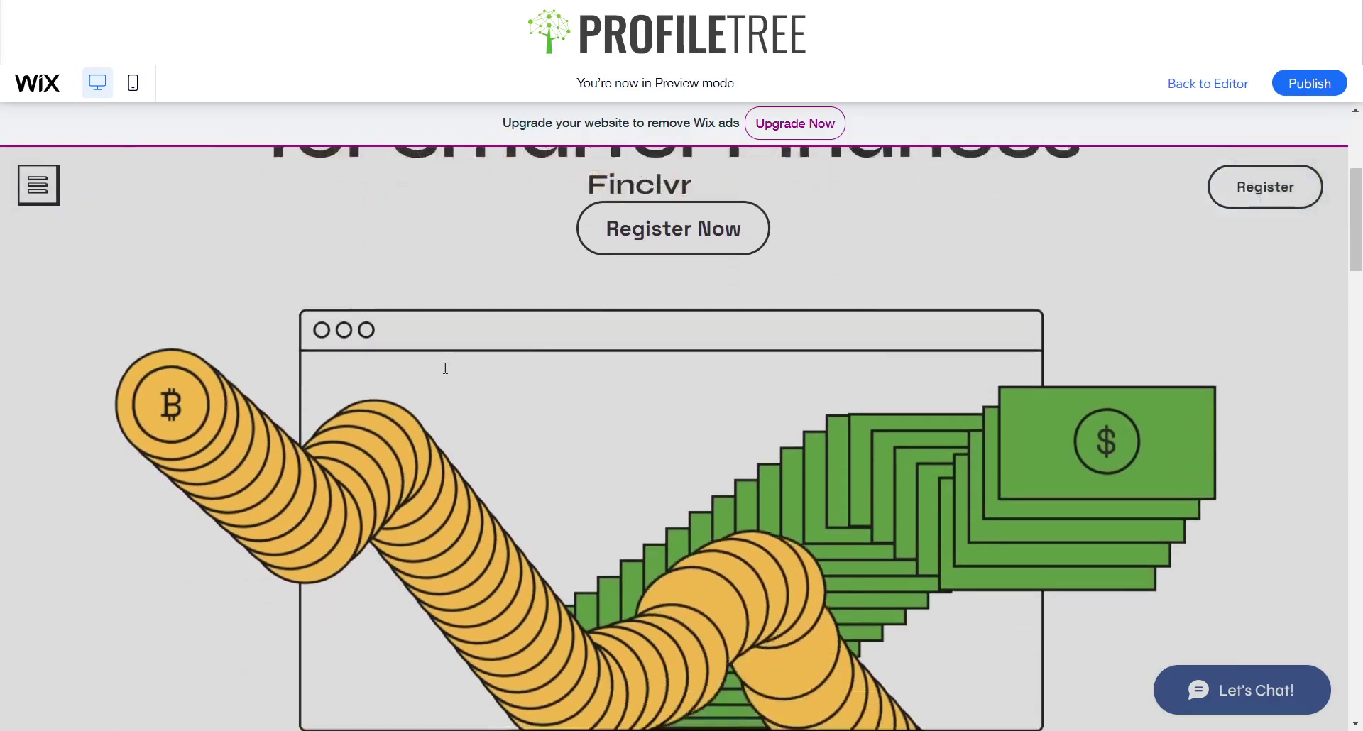
pyautogui.scroll(-8, 442, 363)
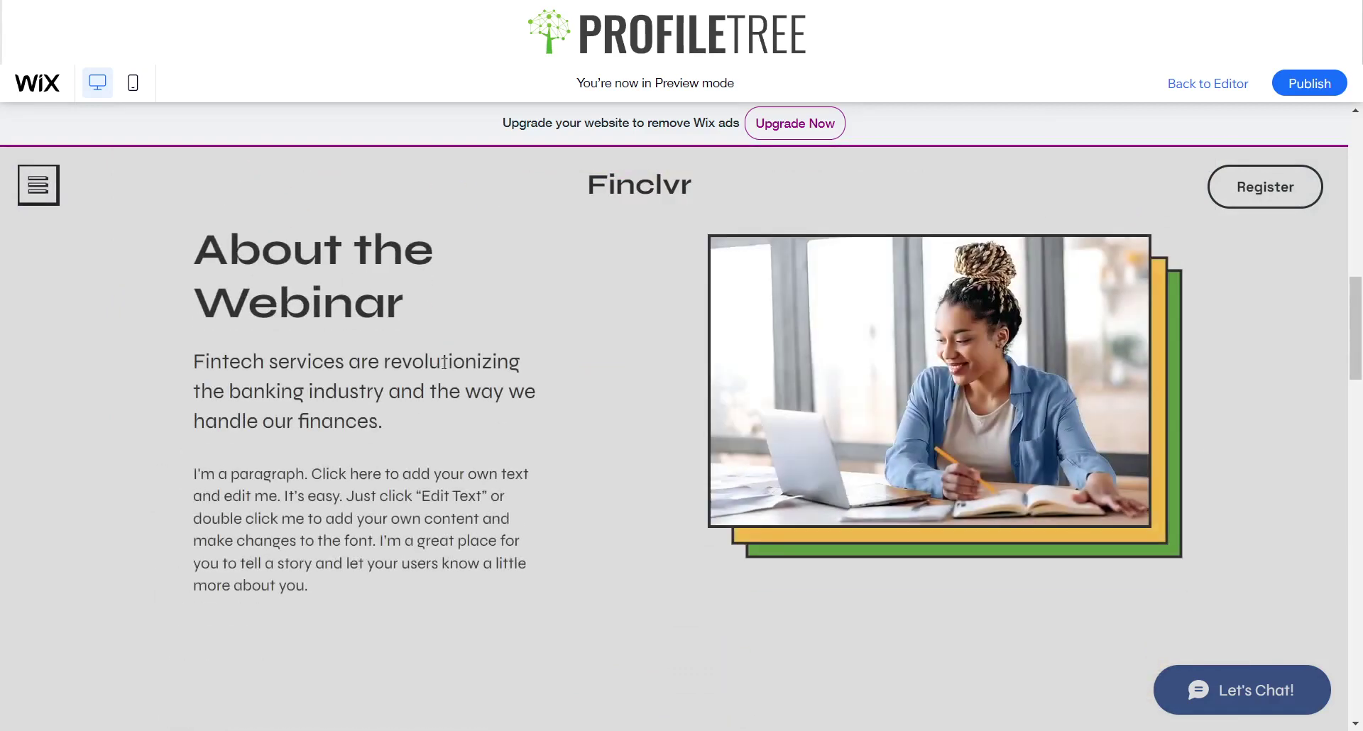
pyautogui.scroll(-5, 443, 363)
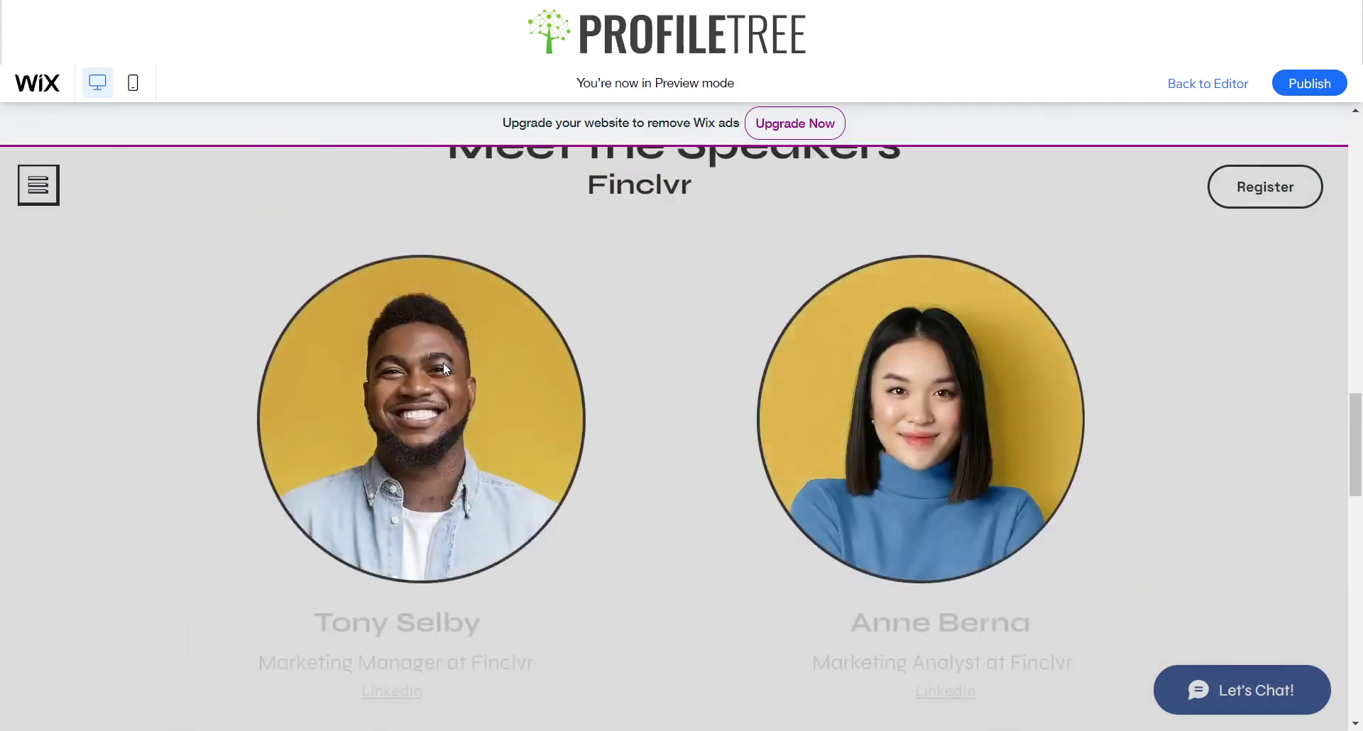
pyautogui.scroll(-5, 444, 364)
pyautogui.scroll(-15, 444, 364)
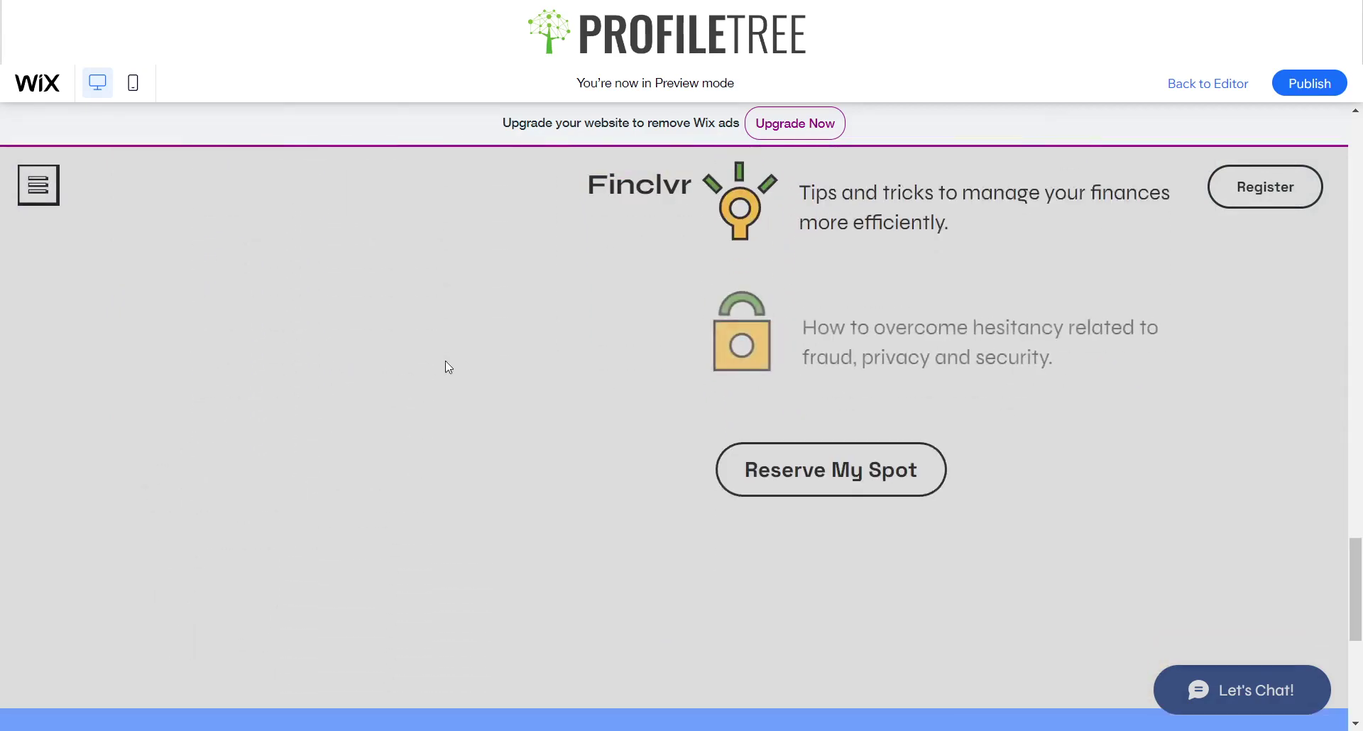
pyautogui.scroll(6, 448, 362)
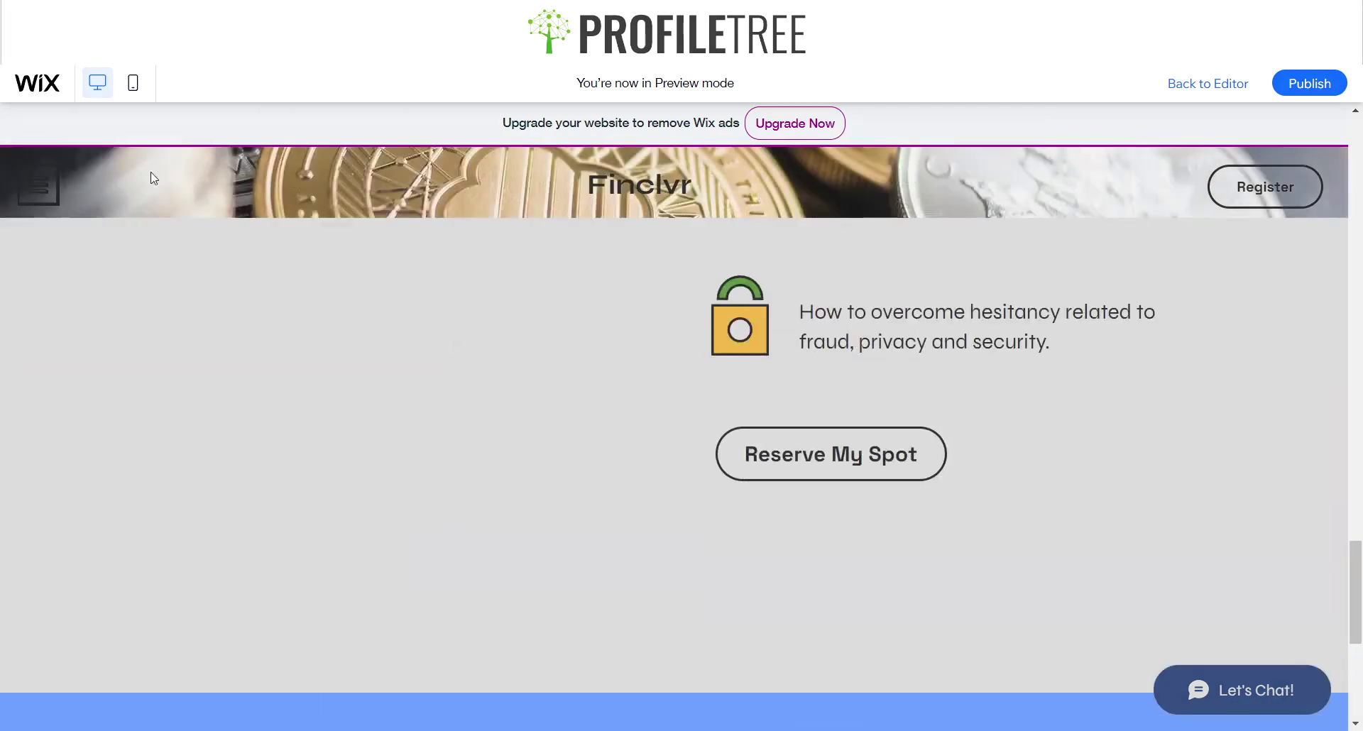
pyautogui.scroll(-5, 681, 261)
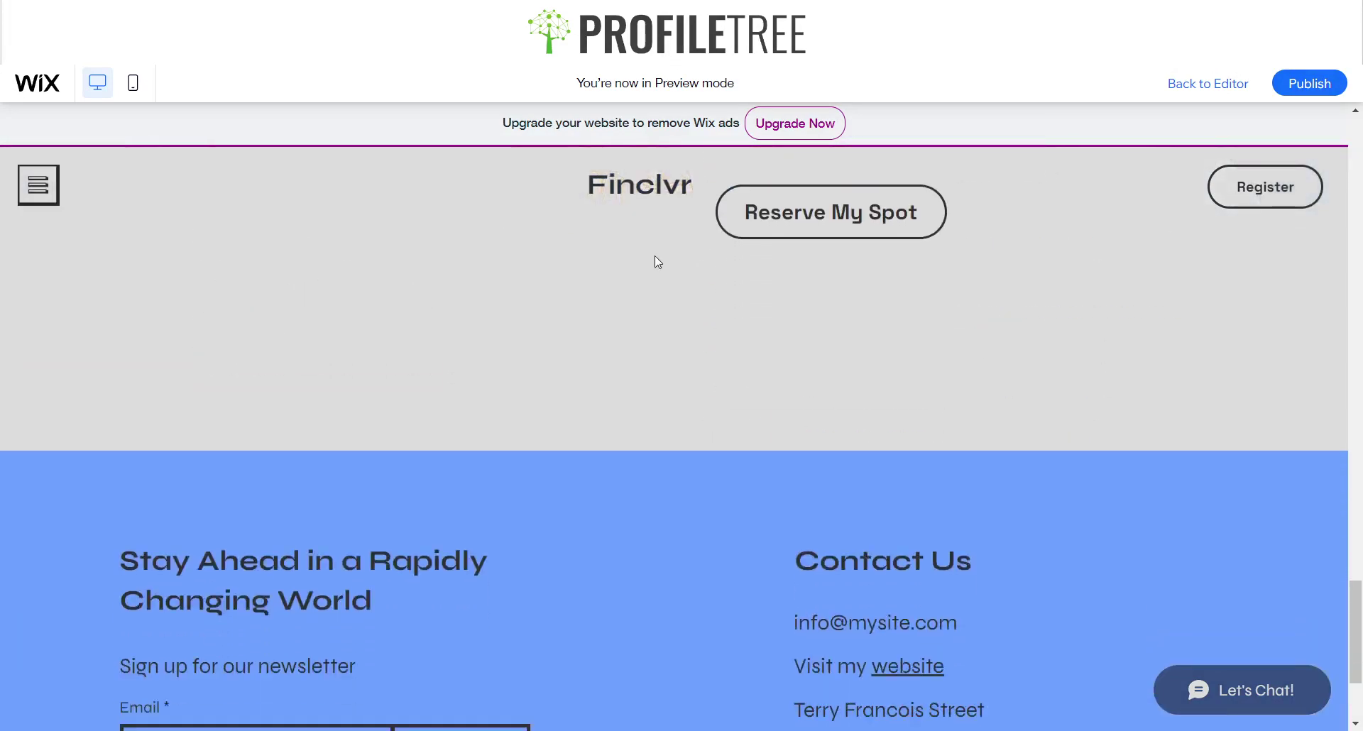
pyautogui.scroll(-2, 598, 265)
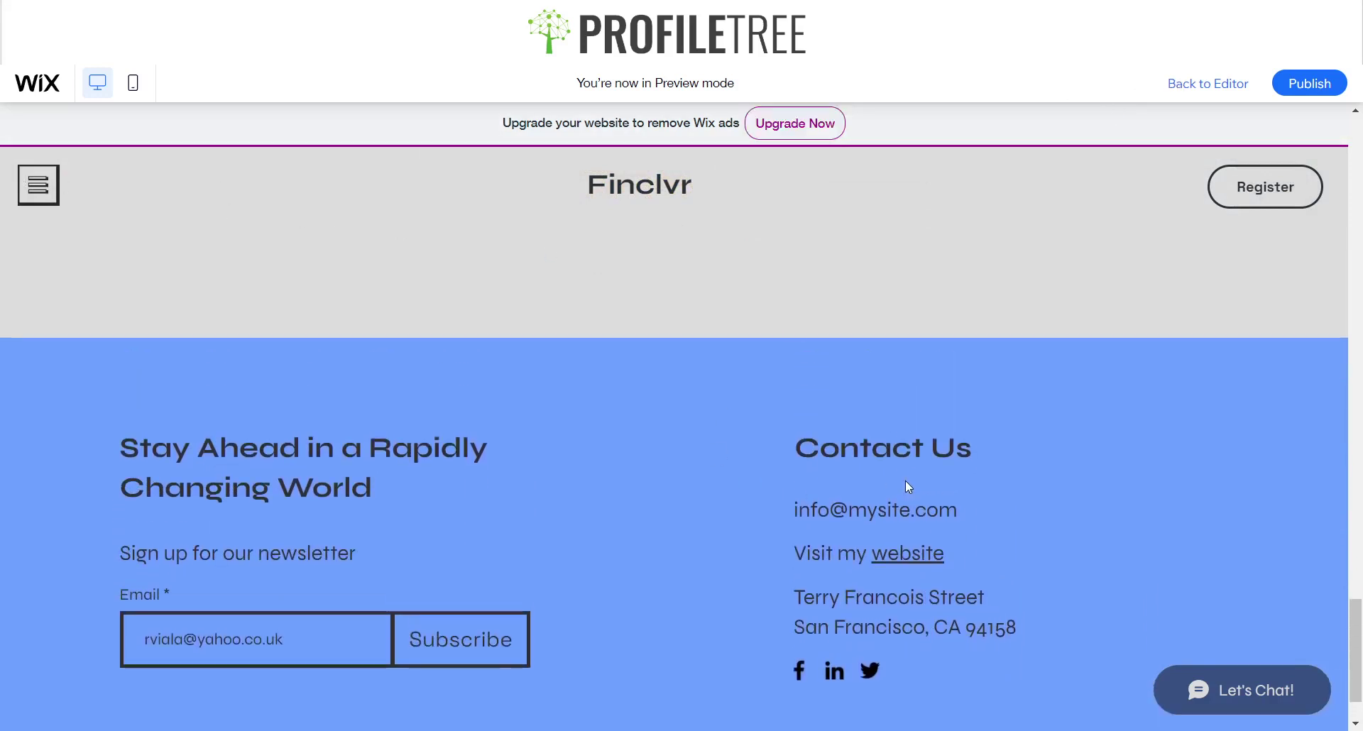
pyautogui.hotkey('ctrl', 'shift', 'p')
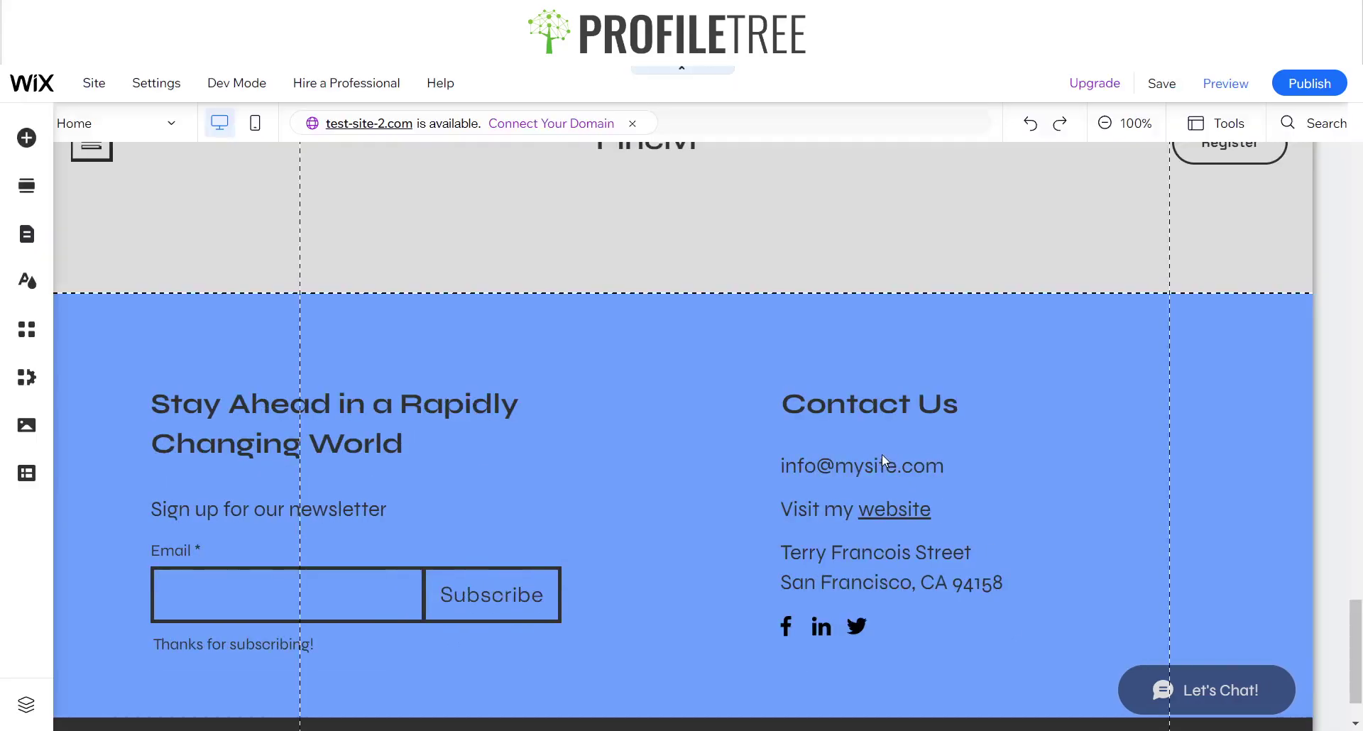
# Step: Change the header's scroll behaviour to Scrolls with site
pyautogui.scroll(10, 914, 291)
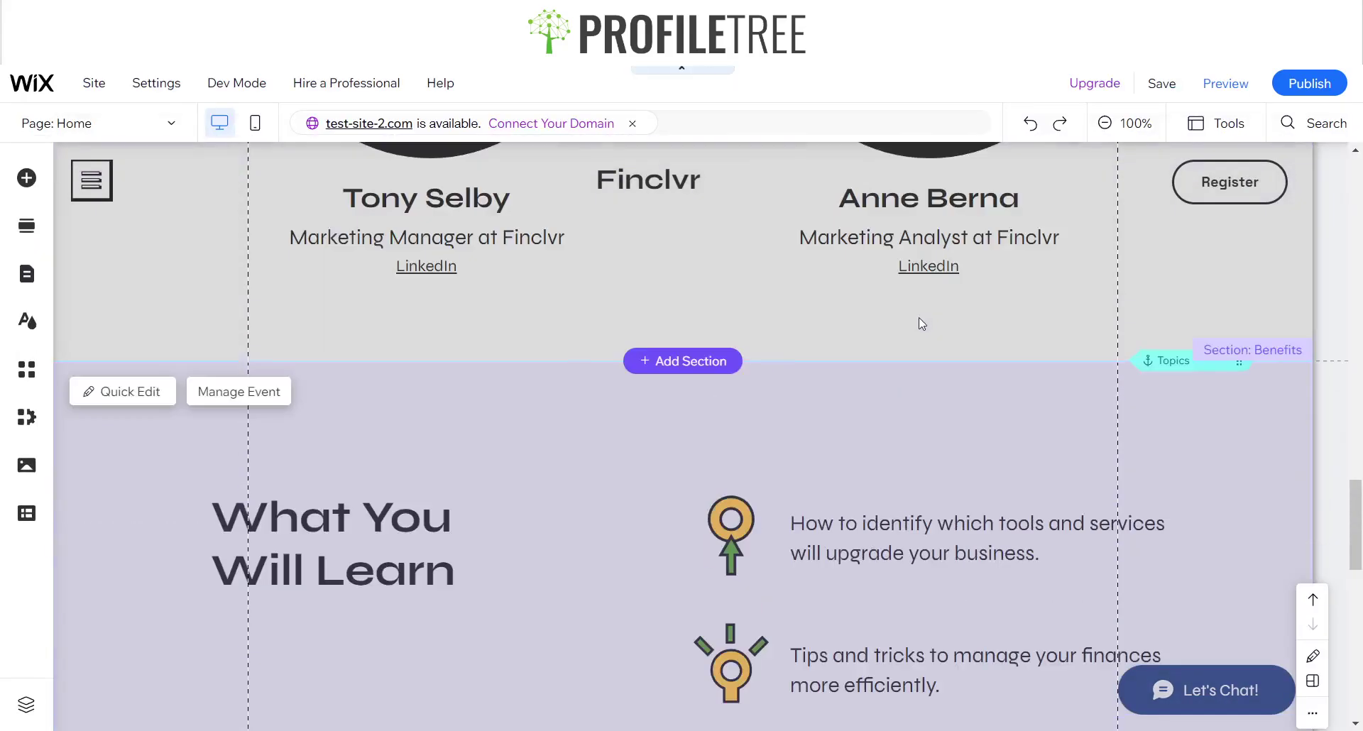
pyautogui.scroll(10, 902, 355)
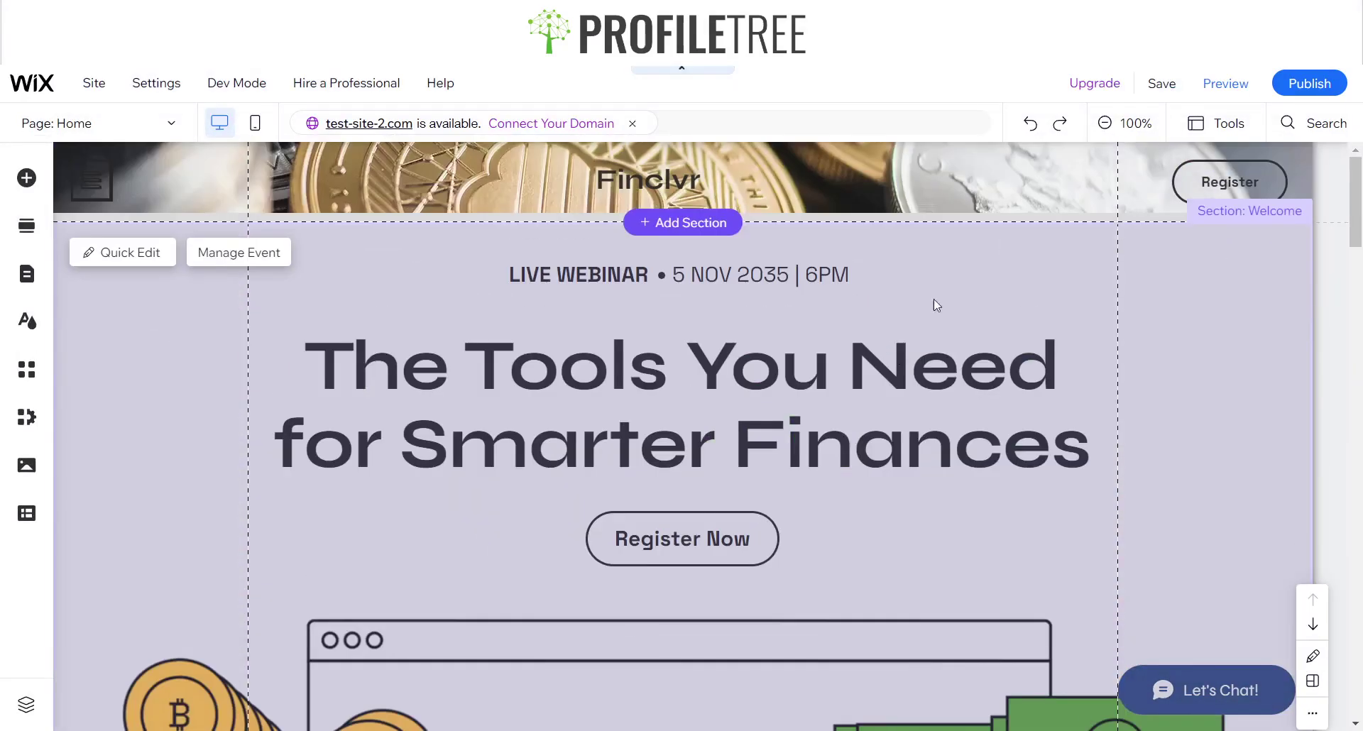
pyautogui.scroll(-5, 983, 290)
pyautogui.scroll(4, 982, 287)
pyautogui.scroll(-5, 956, 288)
pyautogui.scroll(6, 993, 284)
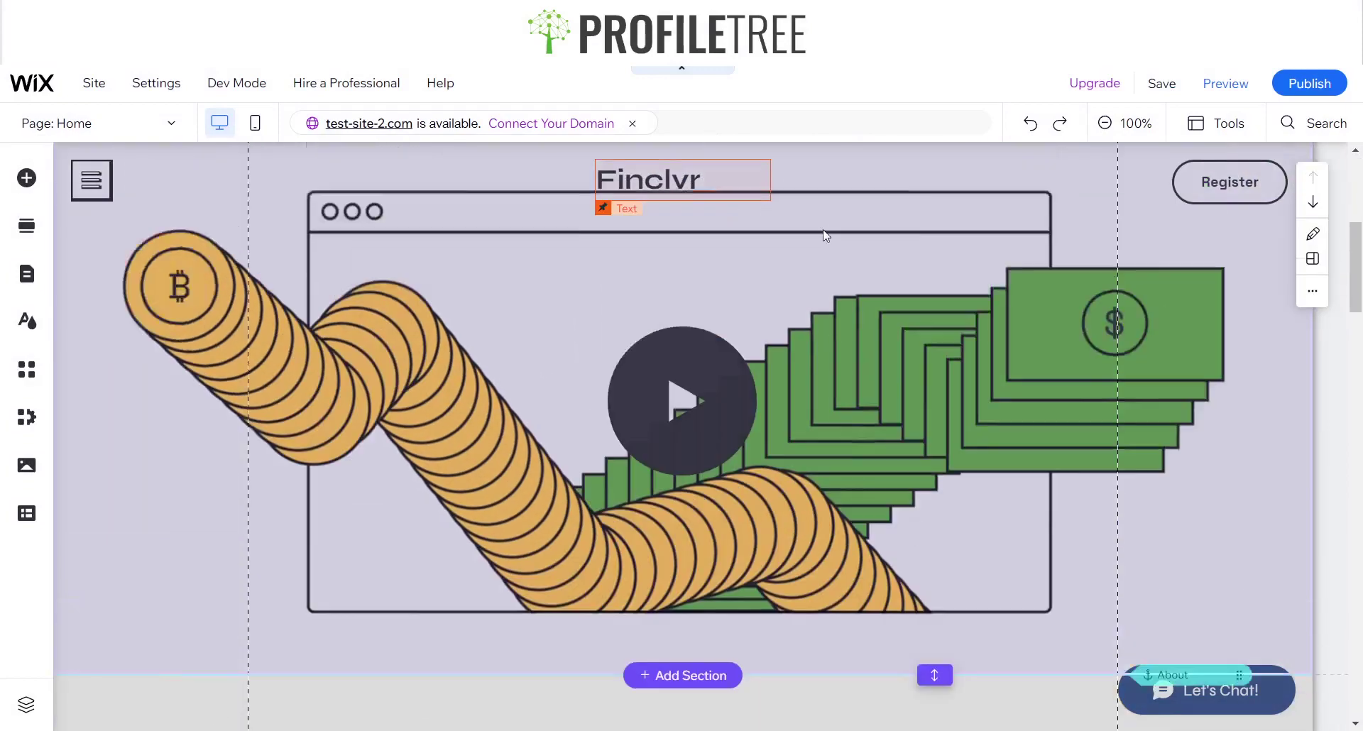
pyautogui.click(1105, 178)
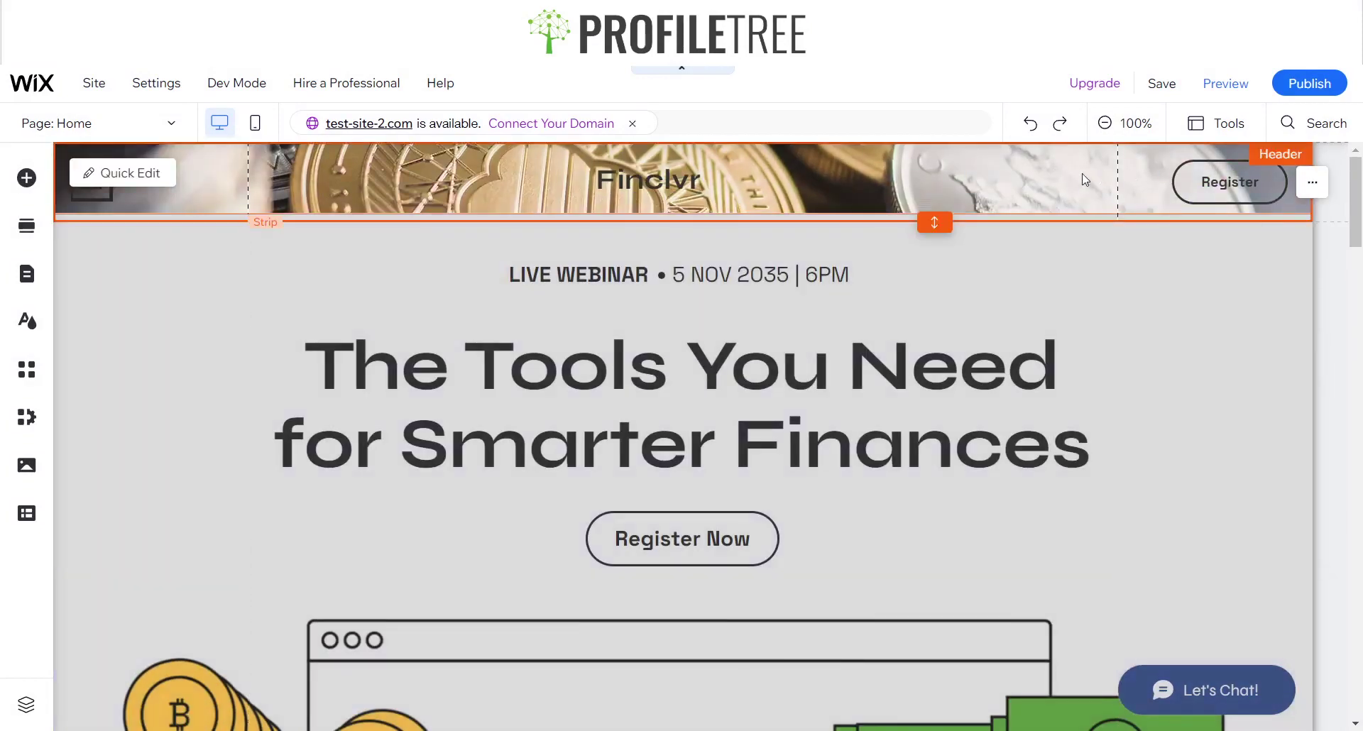
pyautogui.click(1312, 181)
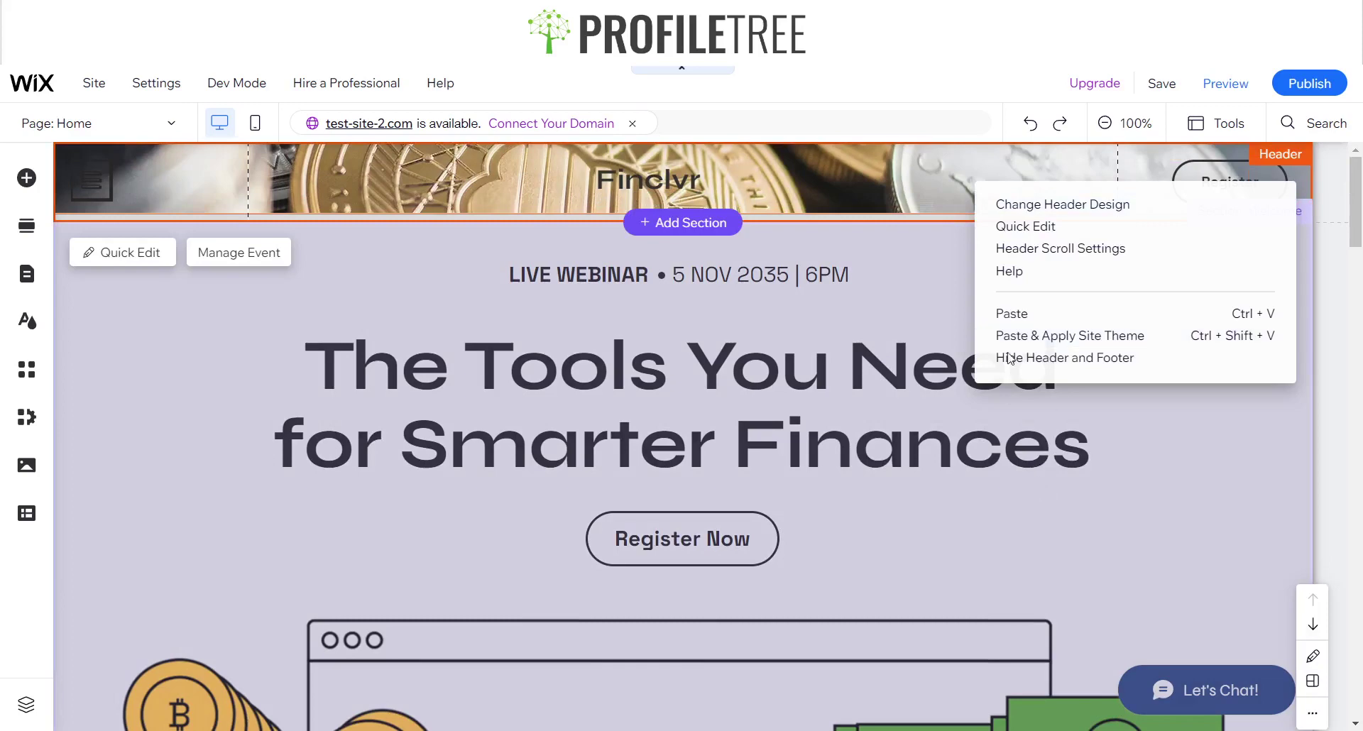
pyautogui.click(1029, 248)
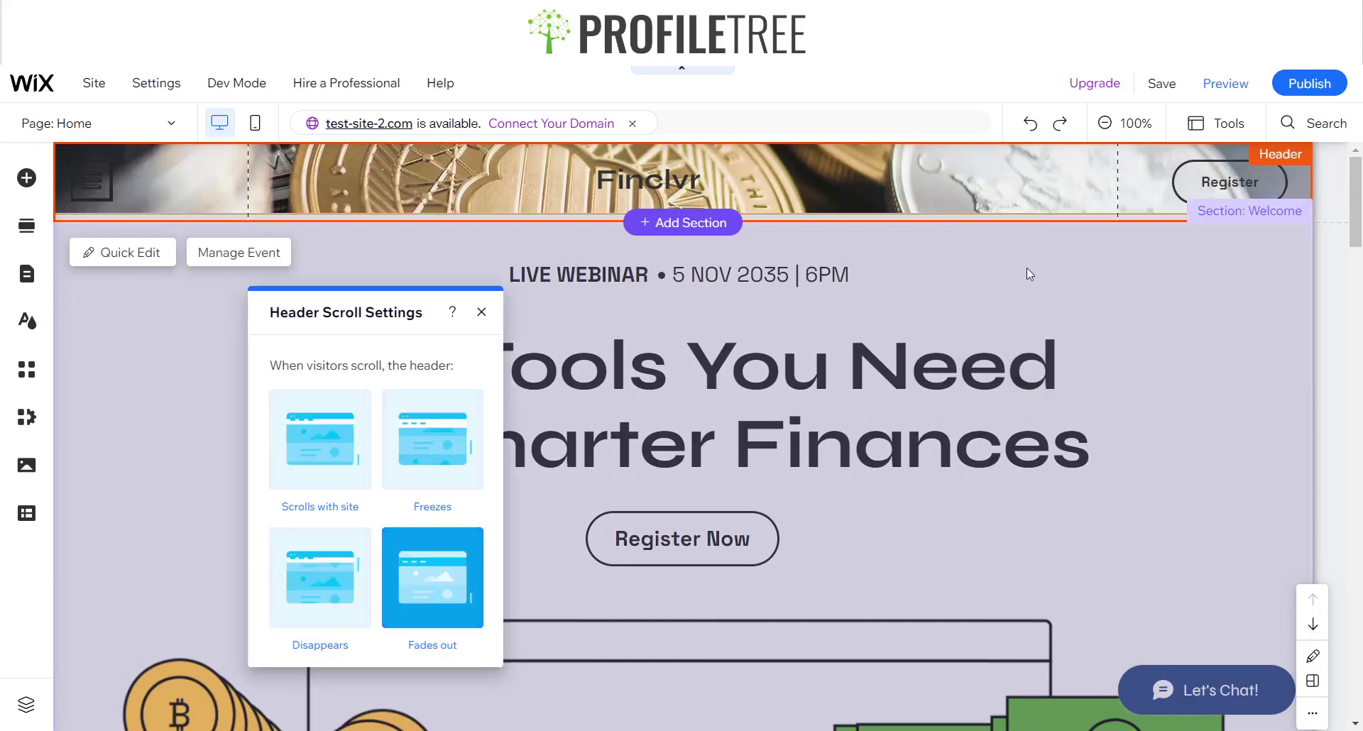
pyautogui.click(322, 611)
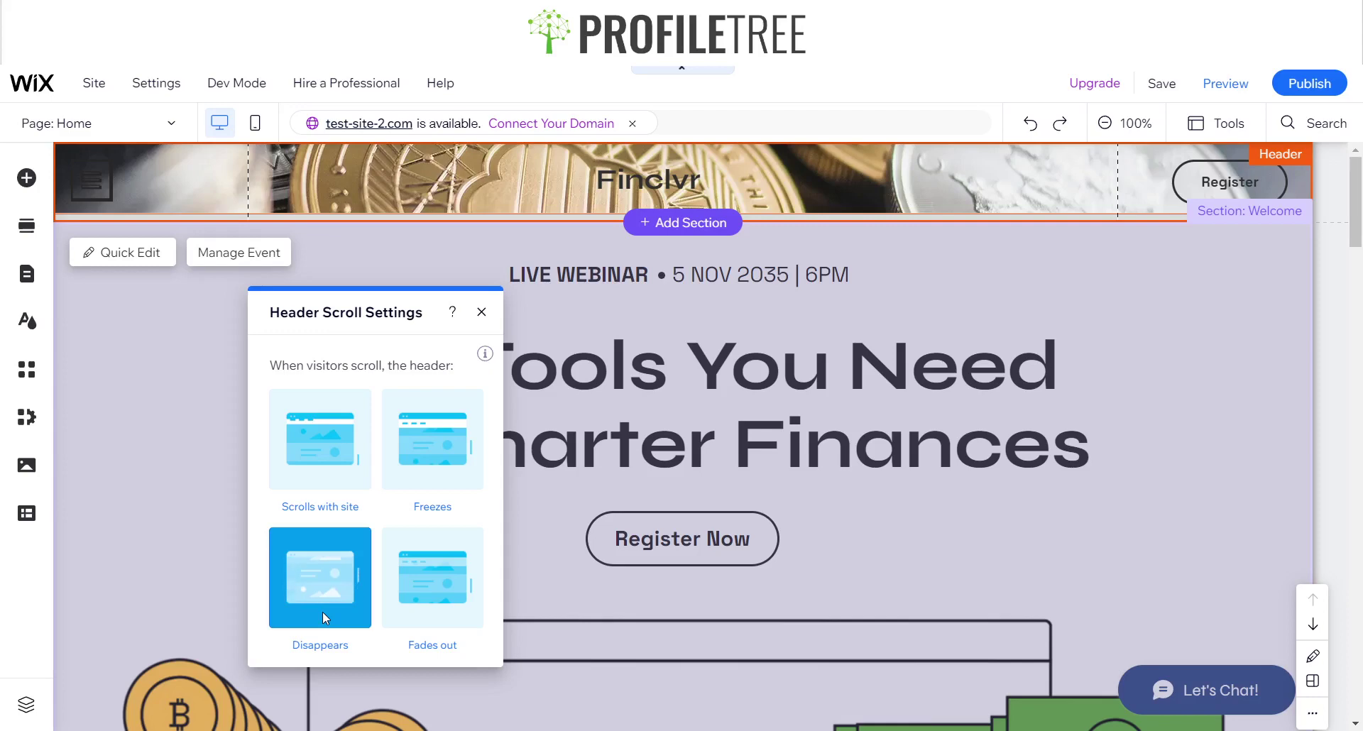
pyautogui.click(317, 455)
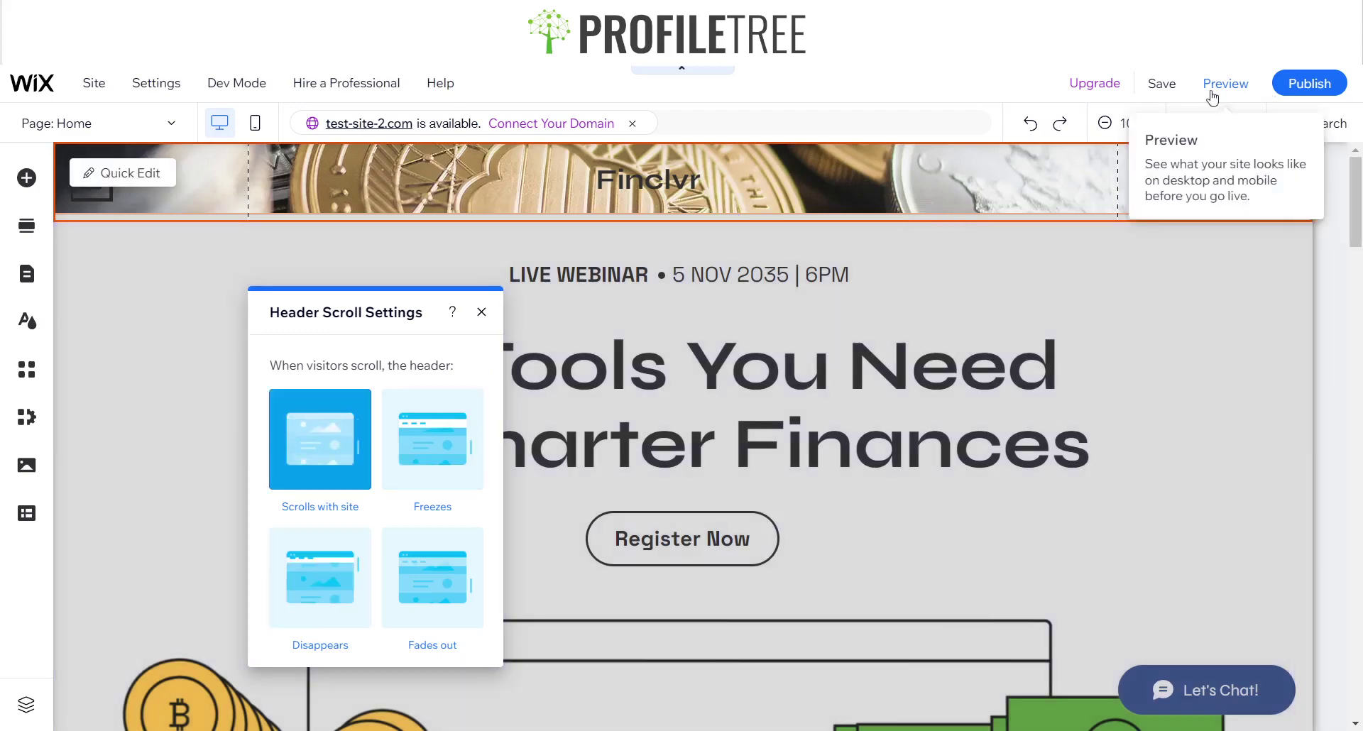
# Step: Preview how the header background and pinned elements respond to scrolling on the Home page, and return to the editor
pyautogui.click(1223, 85)
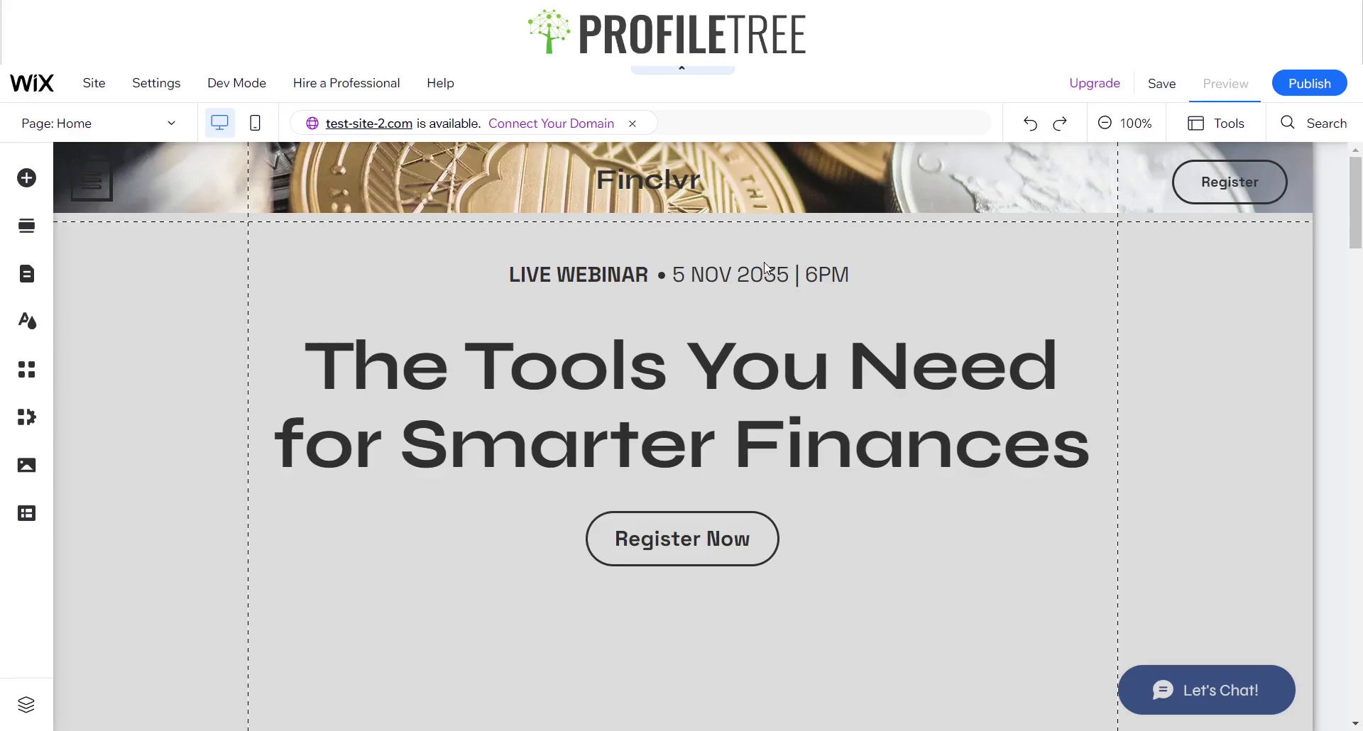
pyautogui.scroll(-4, 761, 264)
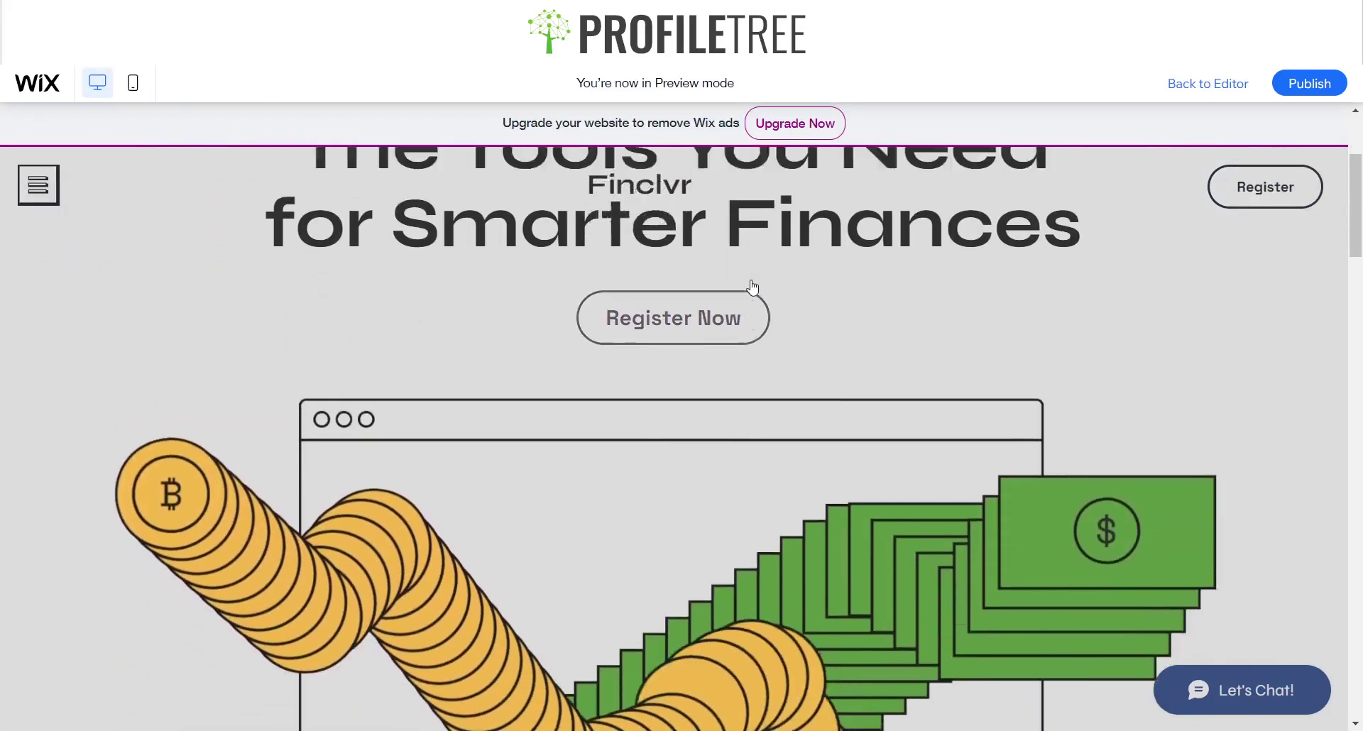
pyautogui.scroll(-6, 738, 280)
pyautogui.scroll(6, 738, 279)
pyautogui.scroll(-8, 737, 281)
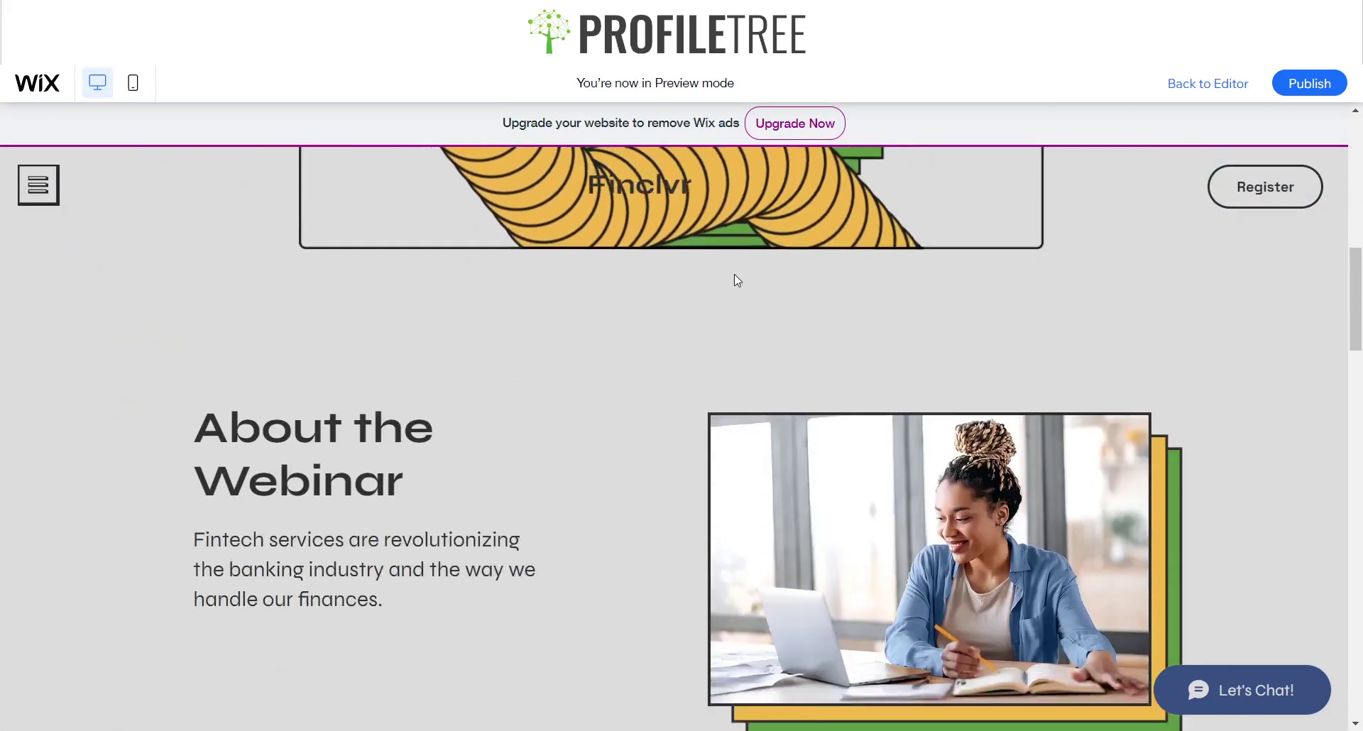
pyautogui.scroll(7, 737, 280)
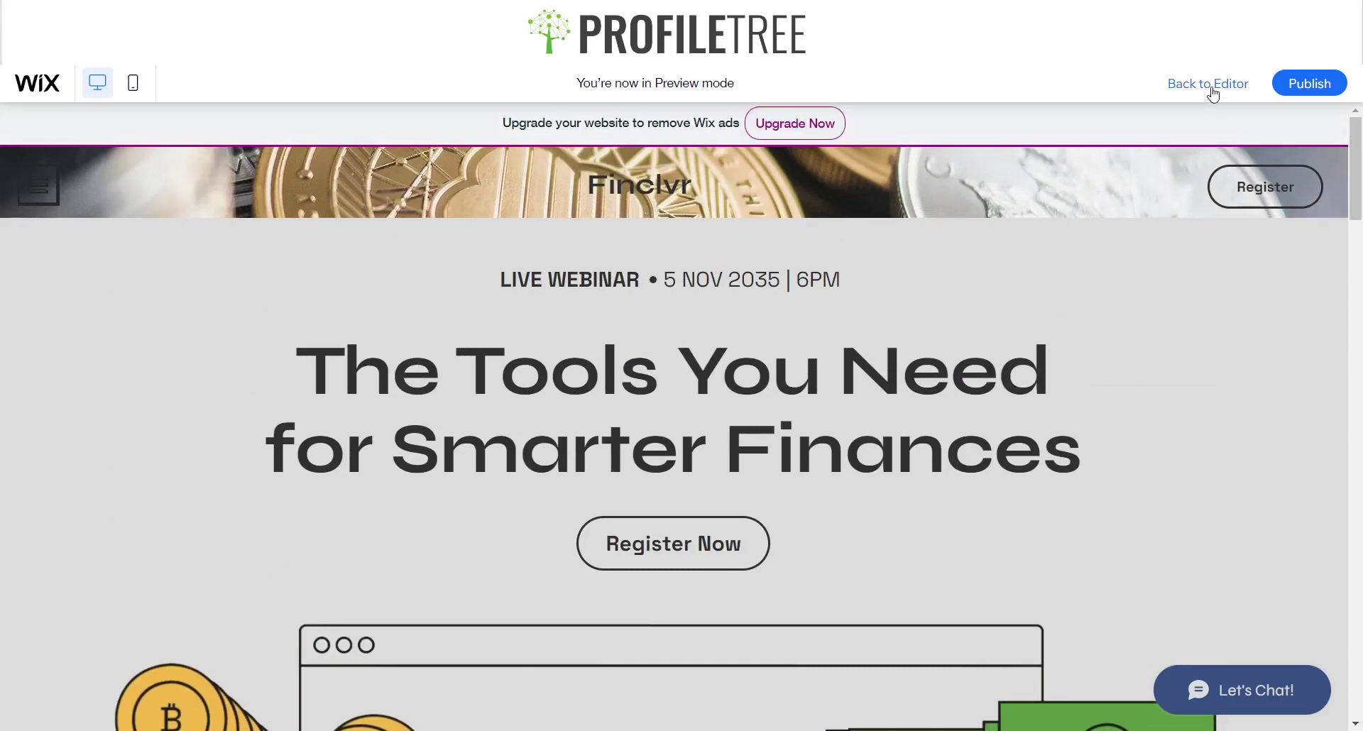
pyautogui.click(1207, 83)
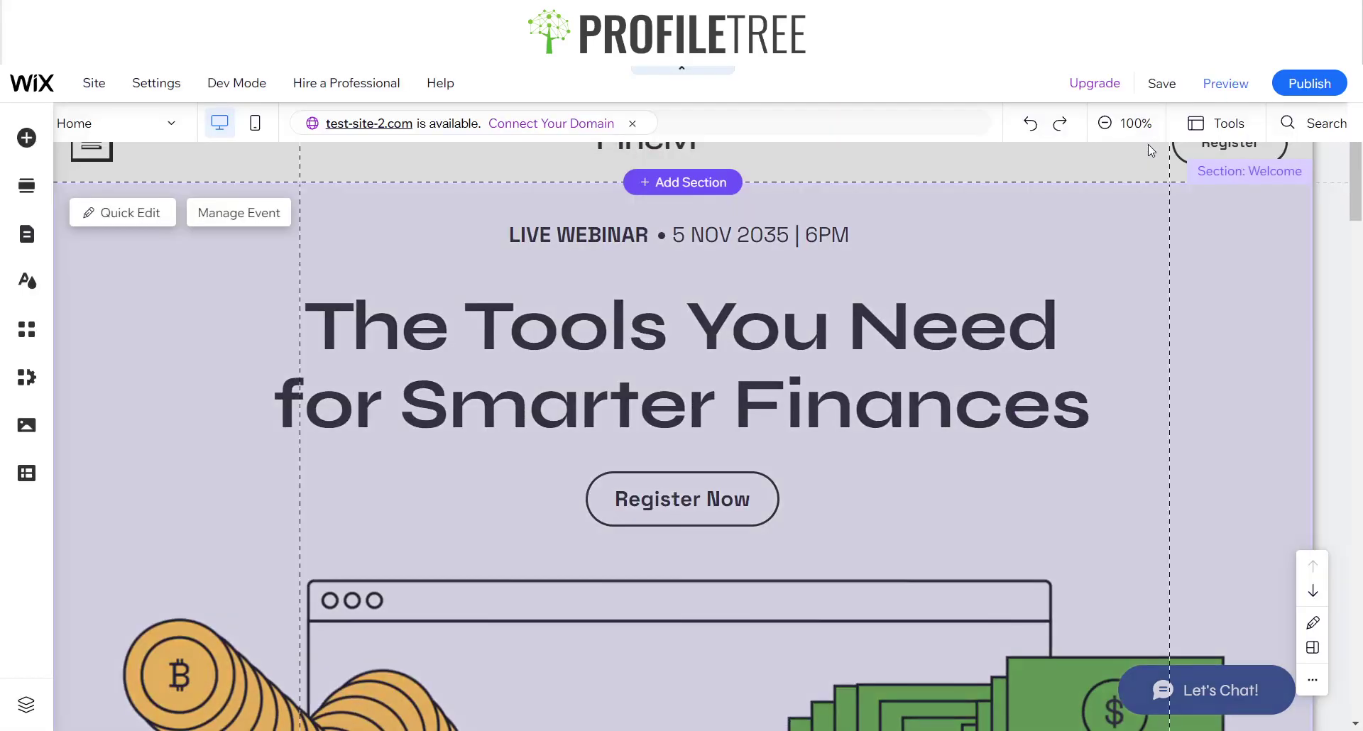
# Step: Unpin the Finclvr title text in the header from the screen
pyautogui.click(645, 171)
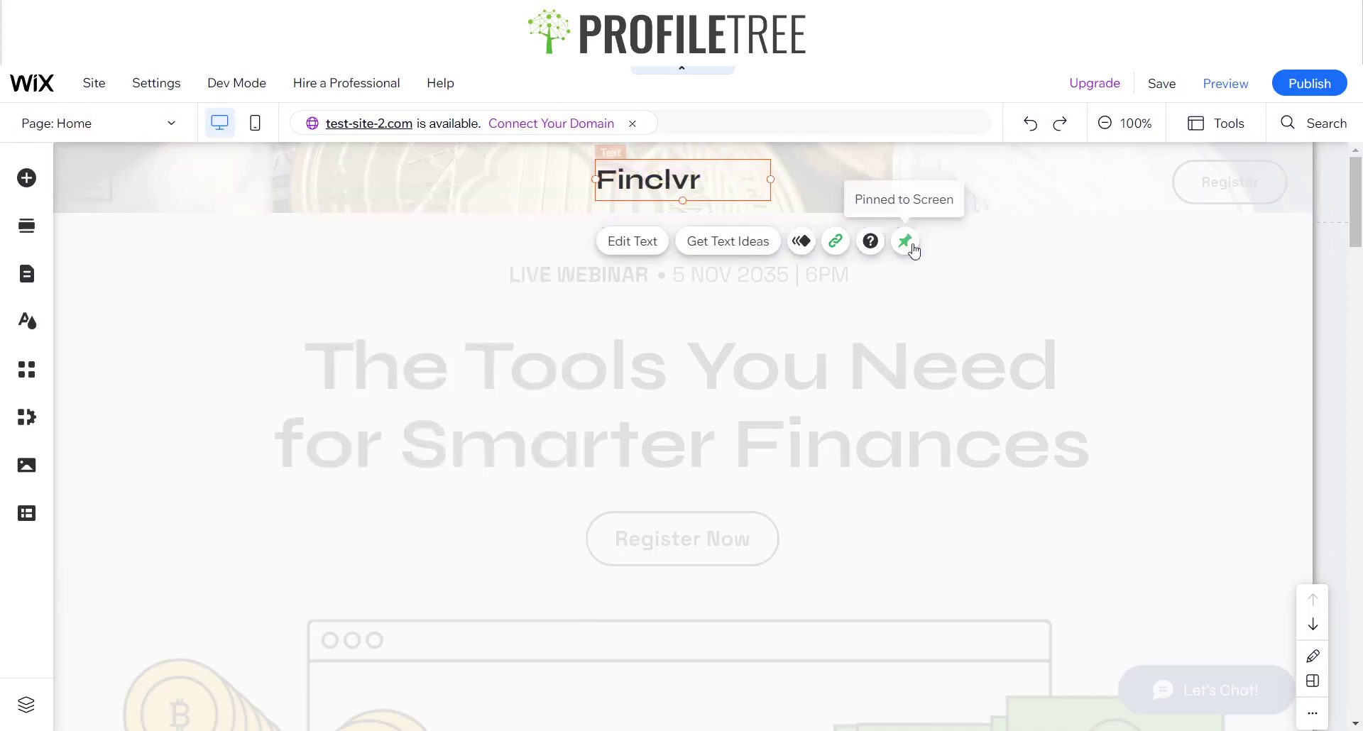
pyautogui.click(905, 242)
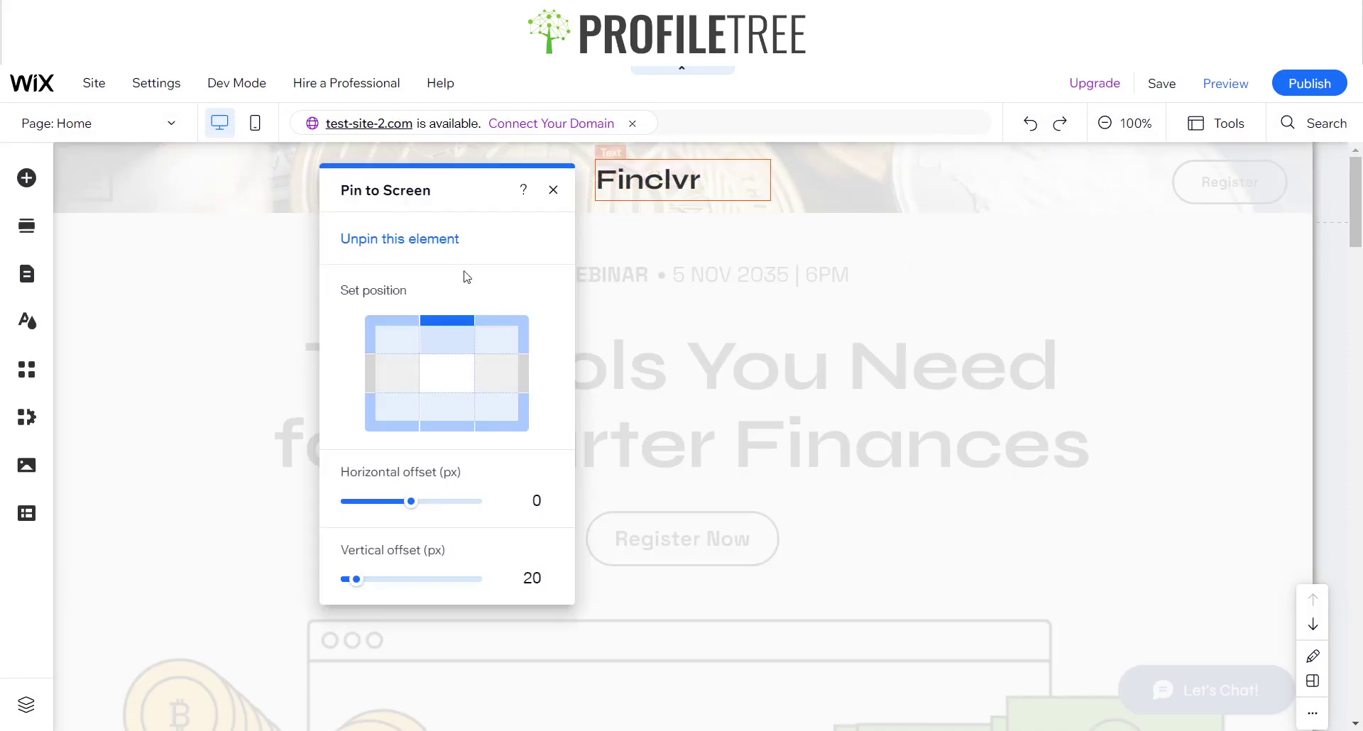
pyautogui.click(553, 189)
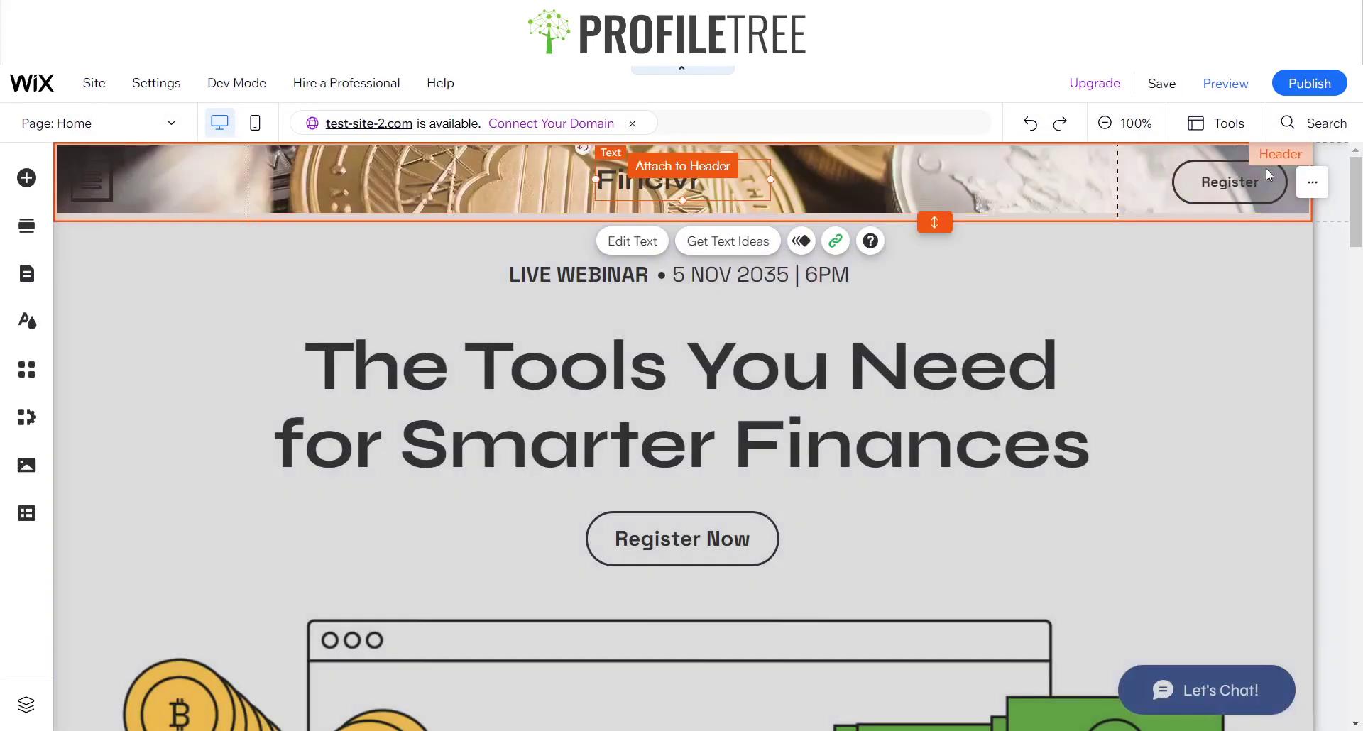
# Step: Preview the Home page and examine how the Finclvr title, menu icon and Register button behave while scrolling
pyautogui.click(1225, 84)
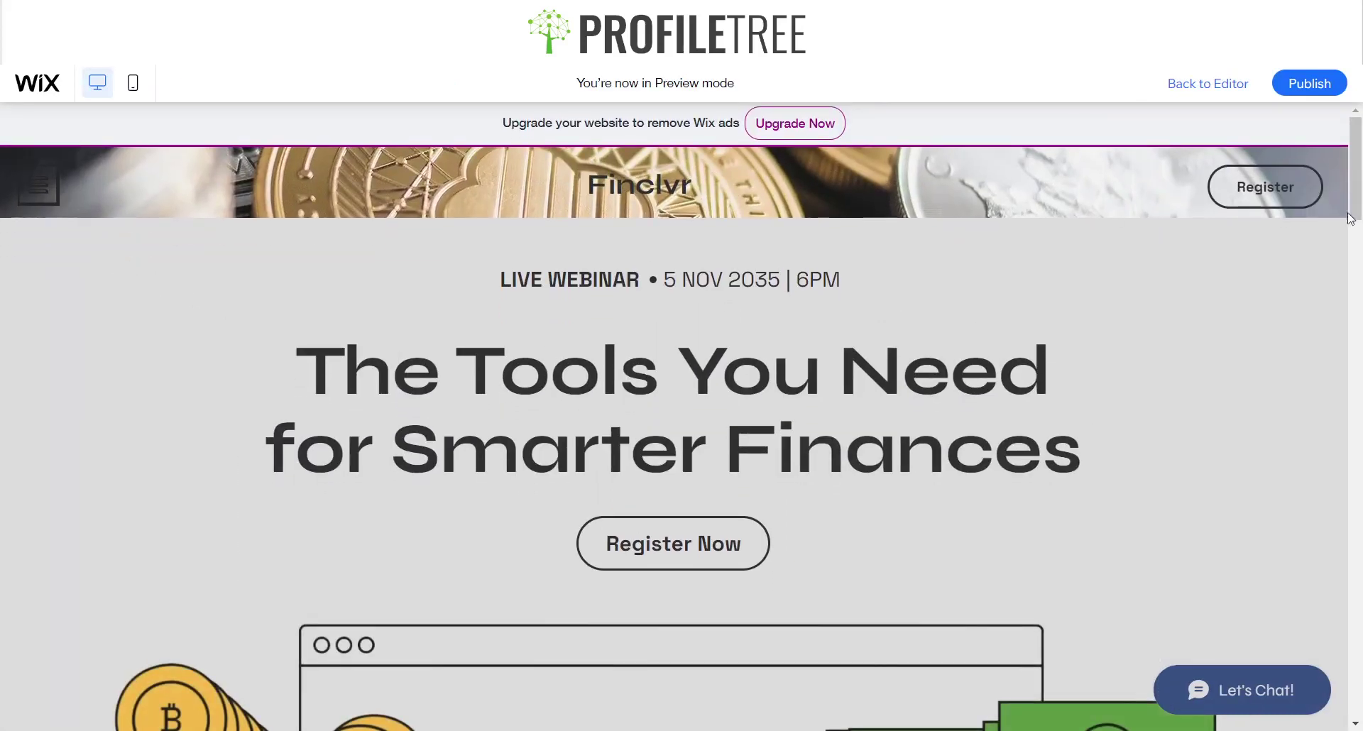
pyautogui.scroll(-7, 674, 468)
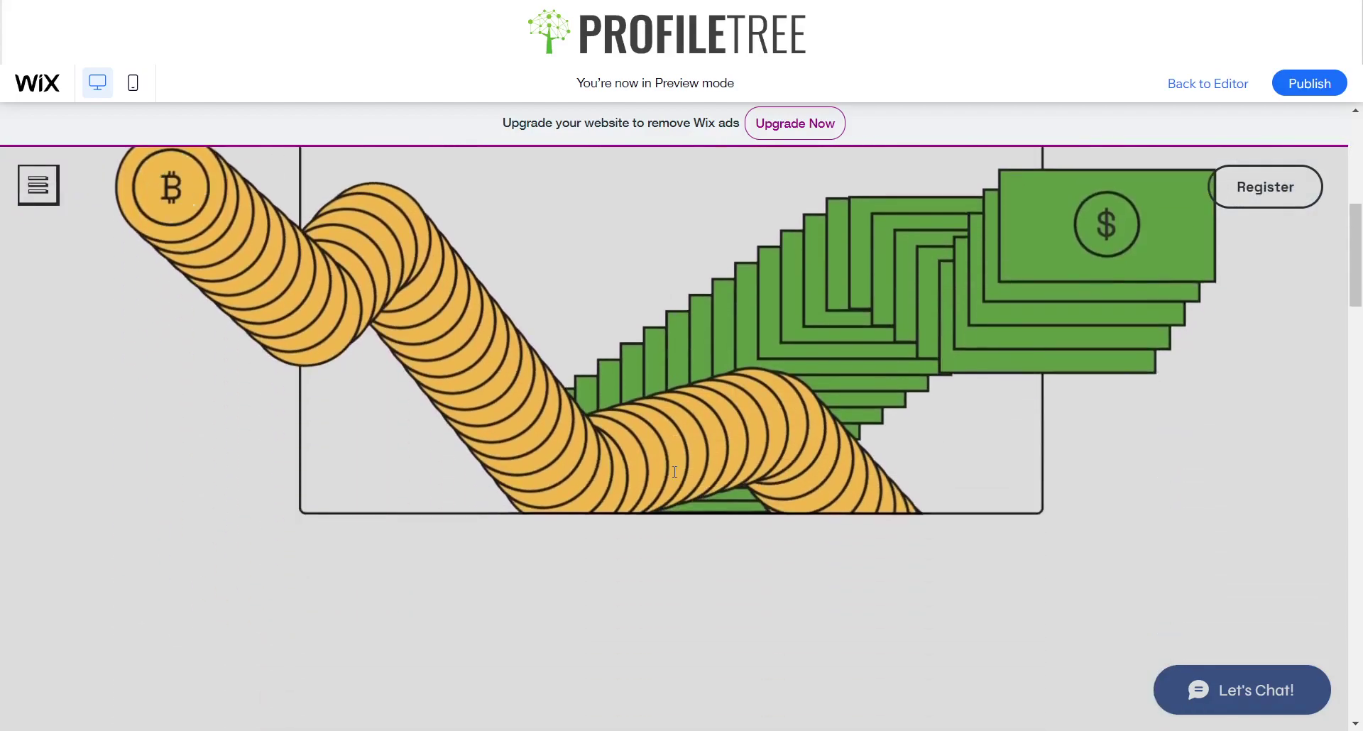
pyautogui.scroll(7, 674, 469)
pyautogui.scroll(-10, 675, 470)
pyautogui.scroll(8, 675, 469)
pyautogui.scroll(-10, 675, 468)
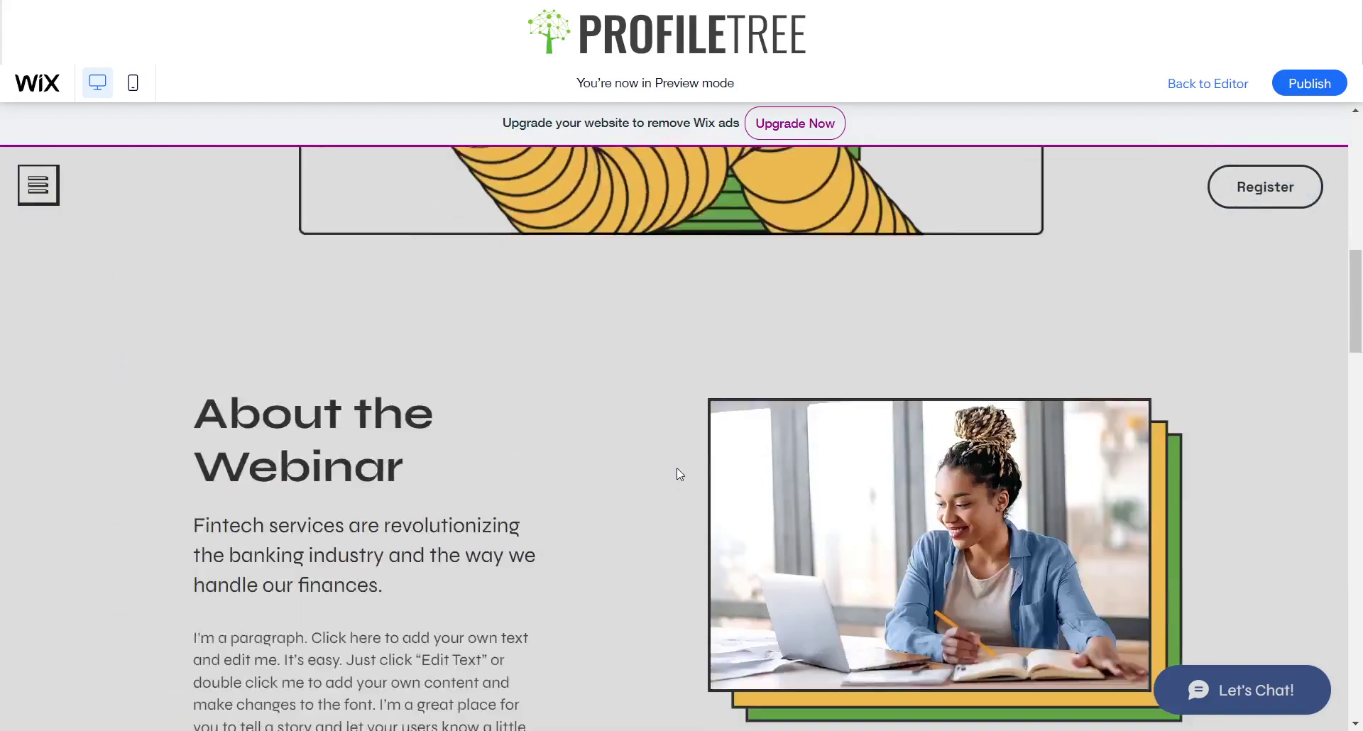
pyautogui.scroll(10, 677, 474)
pyautogui.scroll(-16, 677, 474)
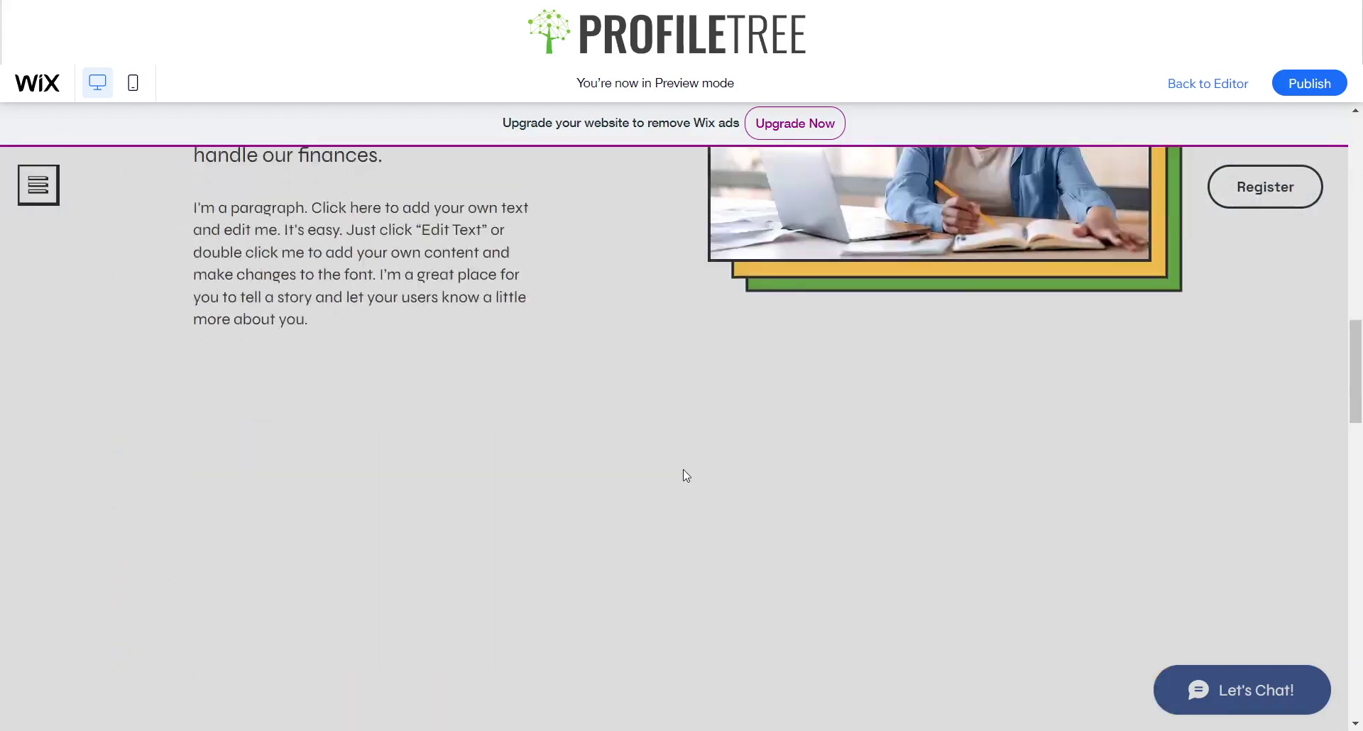
pyautogui.scroll(15, 682, 470)
pyautogui.scroll(-3, 665, 456)
pyautogui.scroll(4, 626, 451)
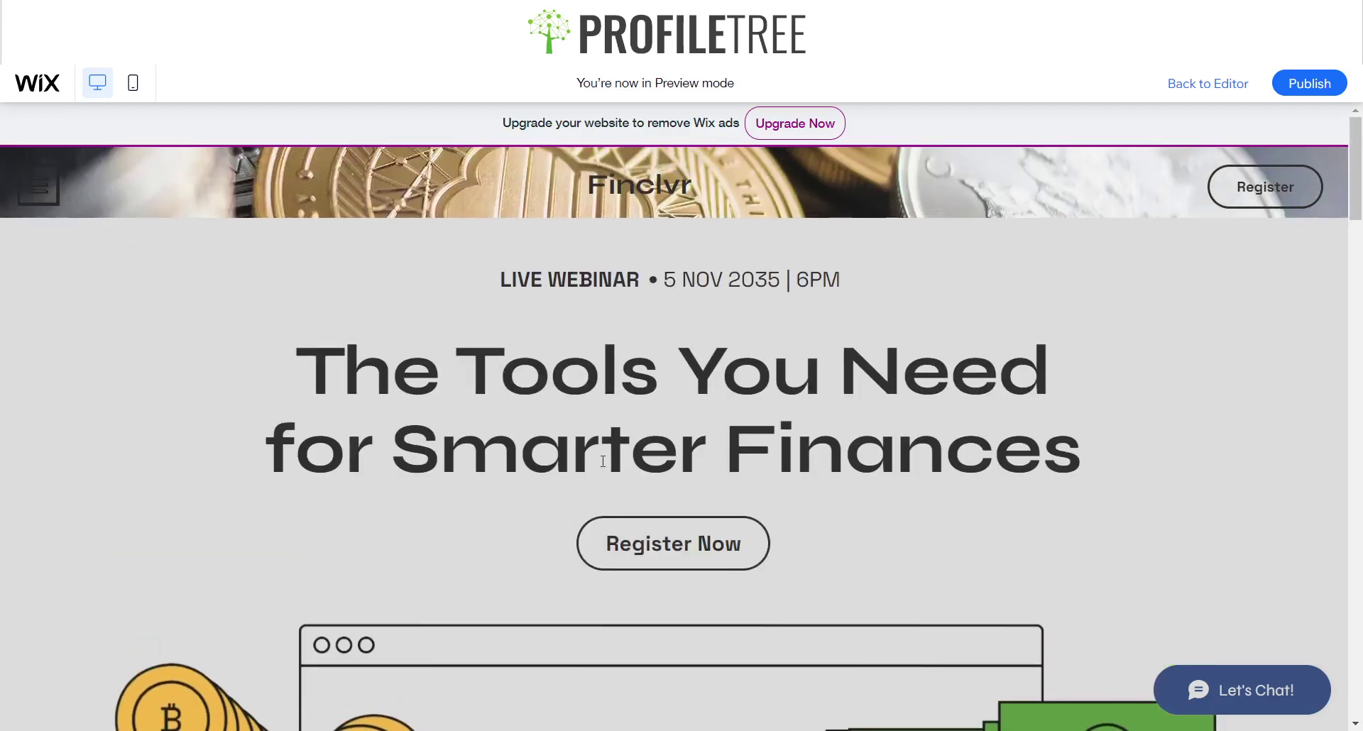
pyautogui.scroll(-3, 602, 461)
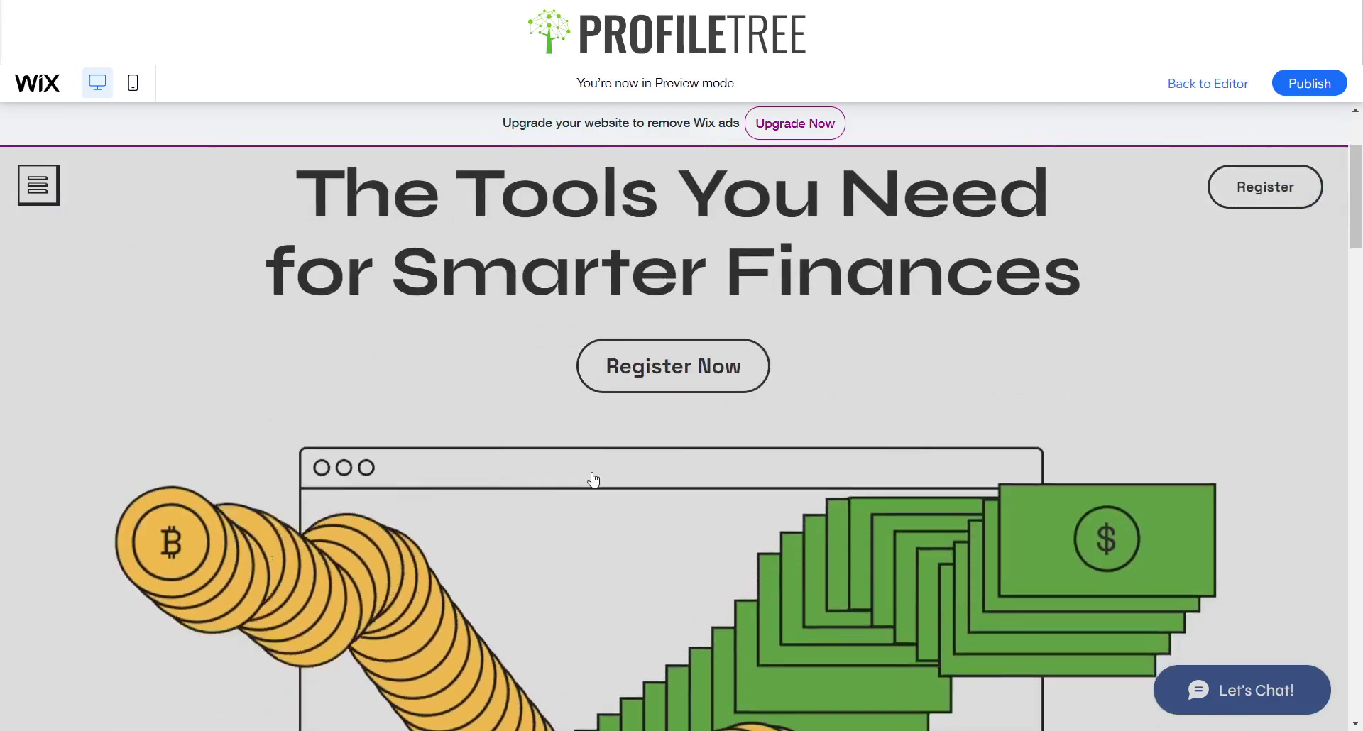